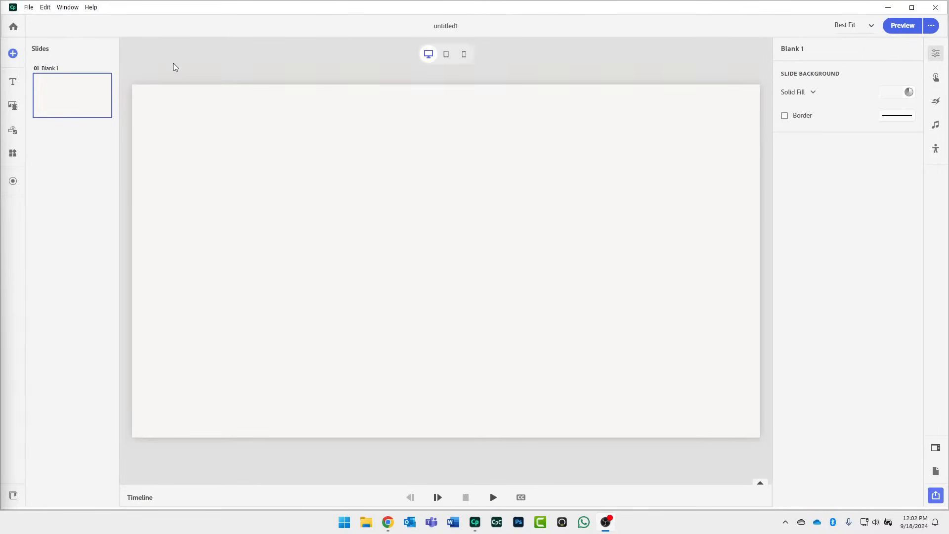
Check for available Adobe Captivate updates and dismiss the updater window.
{"action": "left_click", "coordinate": [91, 7]}
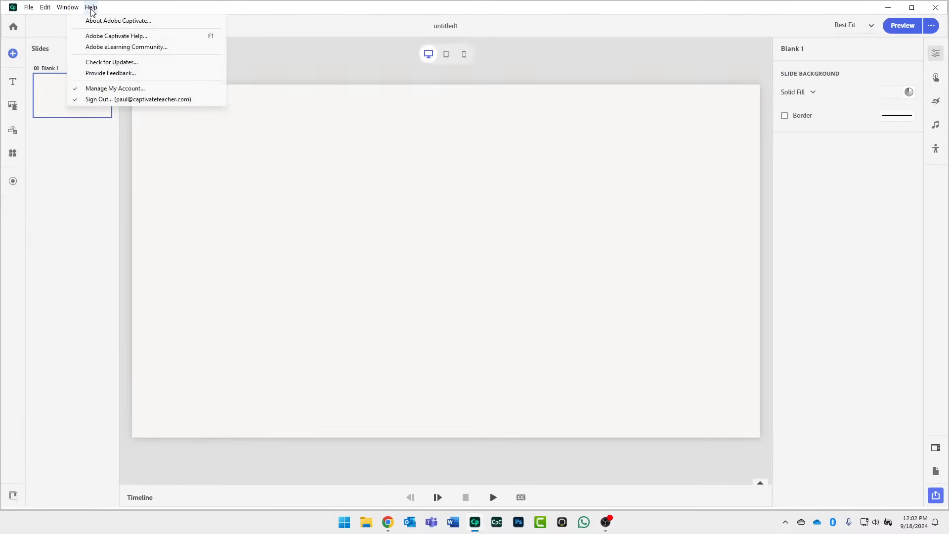
{"action": "left_click", "coordinate": [92, 63]}
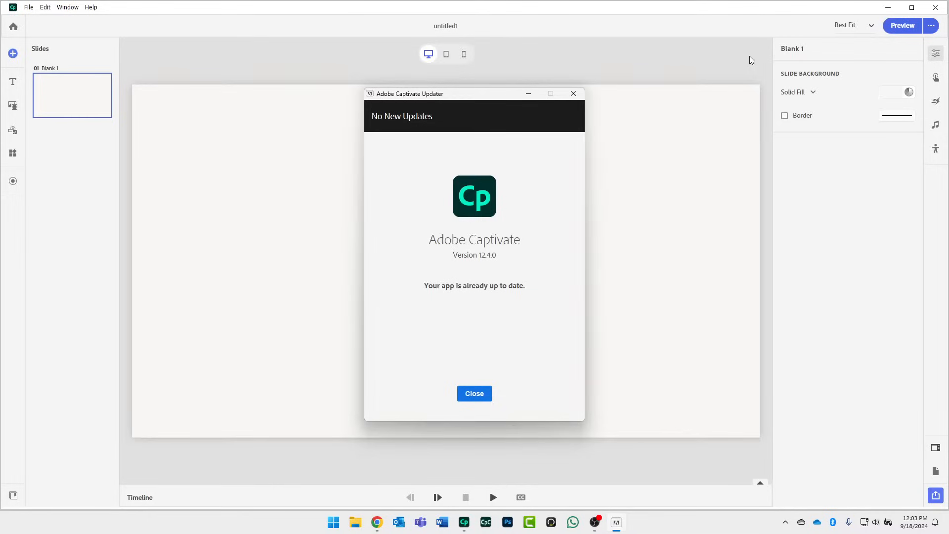
{"action": "left_click", "coordinate": [572, 94]}
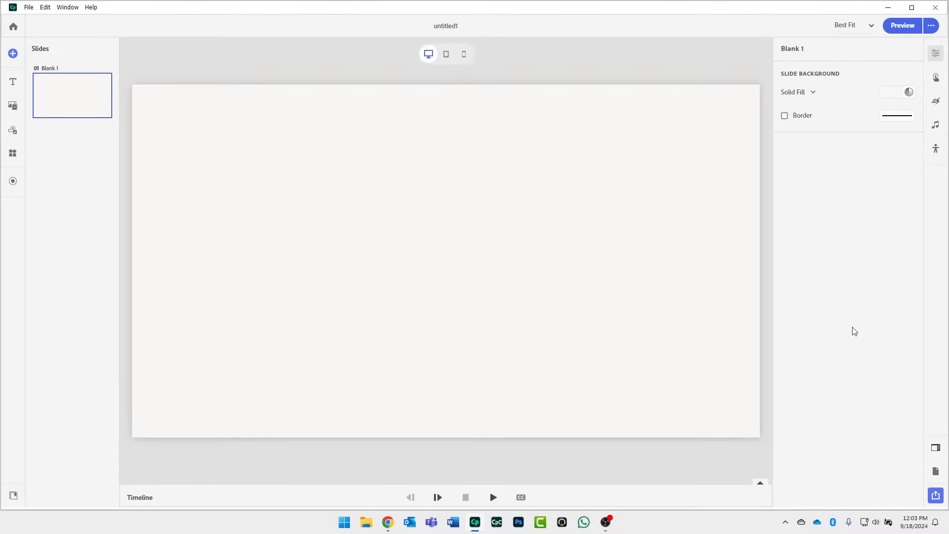
Show the project properties and add a Title and image slide after the blank slide.
{"action": "left_click", "coordinate": [937, 475]}
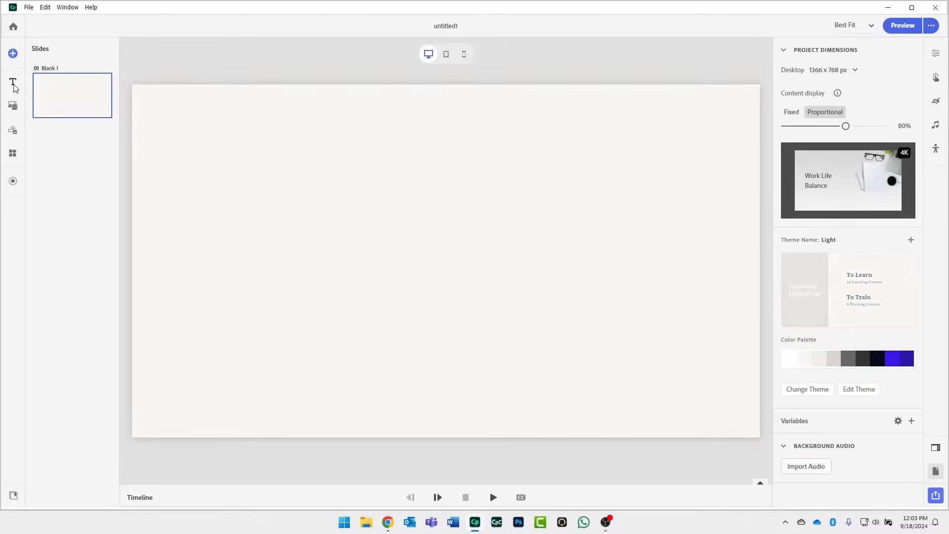
{"action": "left_click", "coordinate": [13, 53]}
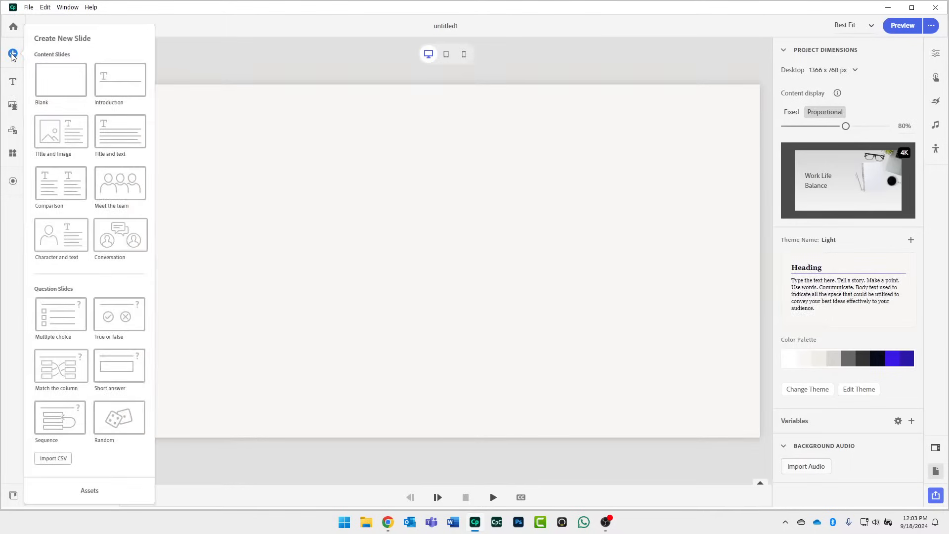
{"action": "left_click", "coordinate": [66, 136]}
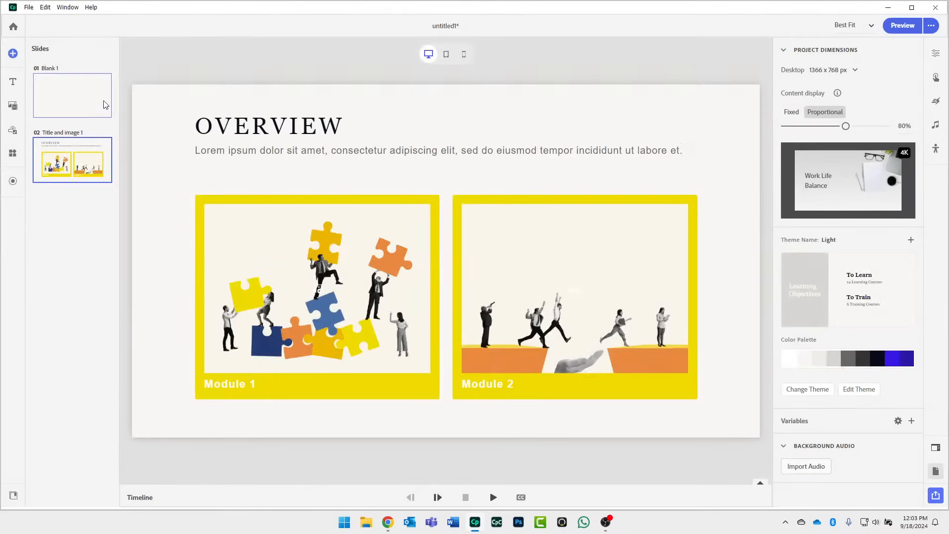
Preview the project in the browser, play it through to the overview slide, and close the preview.
{"action": "left_click", "coordinate": [904, 25]}
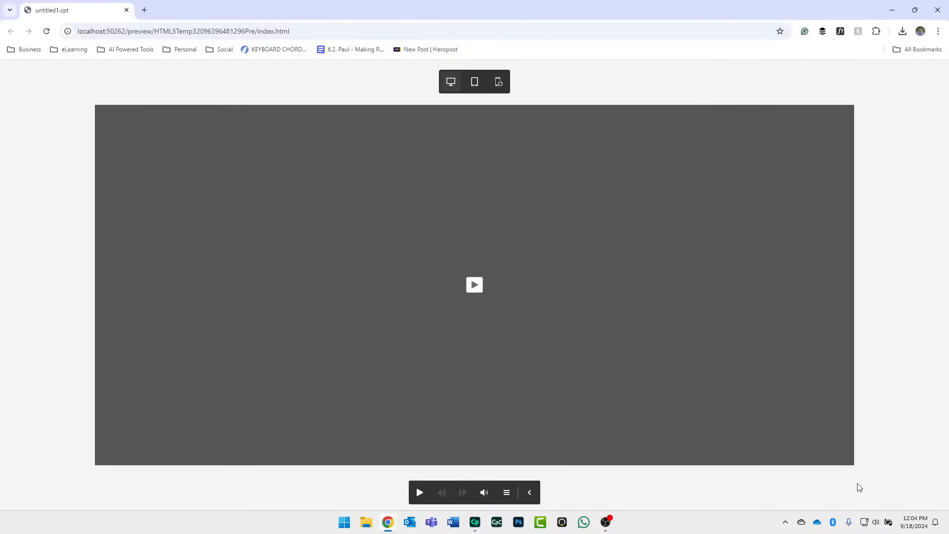
{"action": "left_click", "coordinate": [474, 285]}
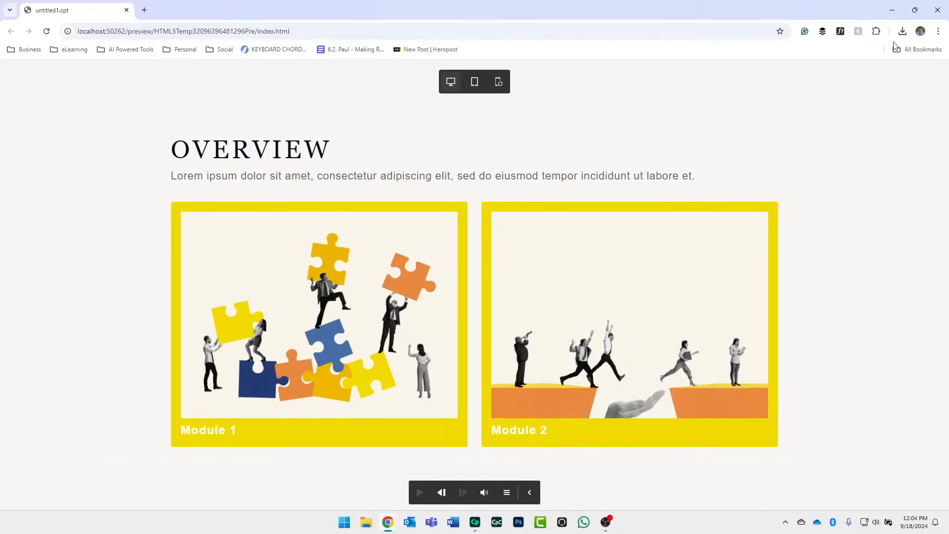
{"action": "left_click", "coordinate": [939, 11]}
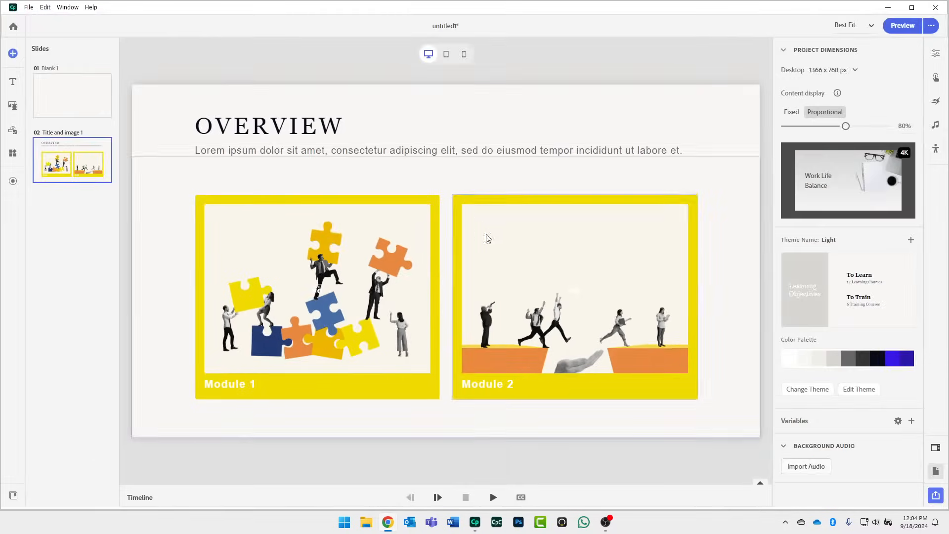
Delete the Title and image slide, leaving only the blank slide in the project.
{"action": "left_click", "coordinate": [91, 158]}
{"action": "key", "text": "Delete"}
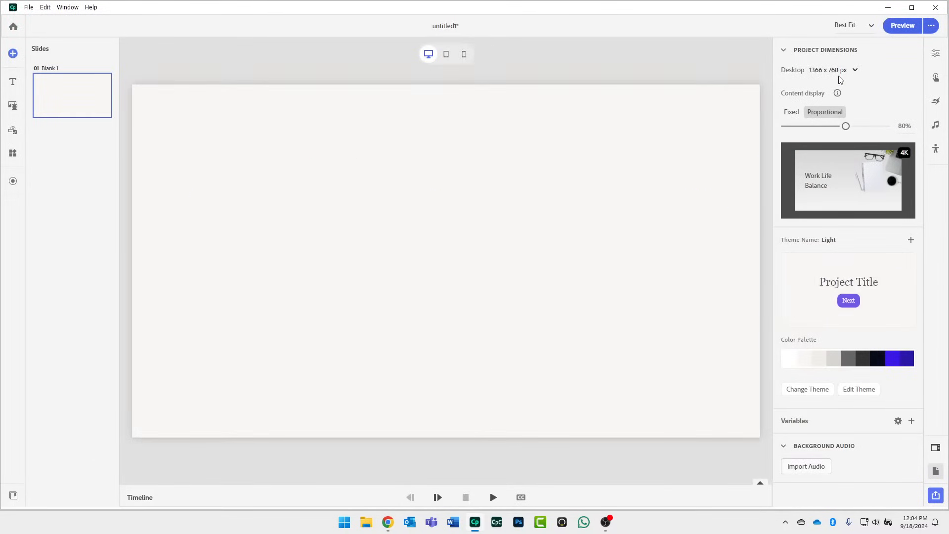
Switch the desktop project dimensions to Custom and open the width for editing.
{"action": "left_click", "coordinate": [843, 71]}
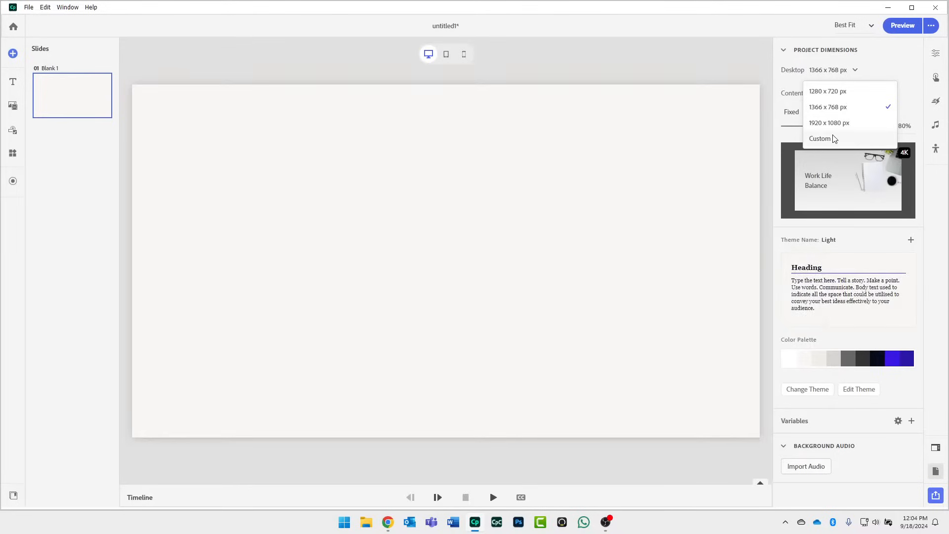
{"action": "left_click", "coordinate": [833, 138]}
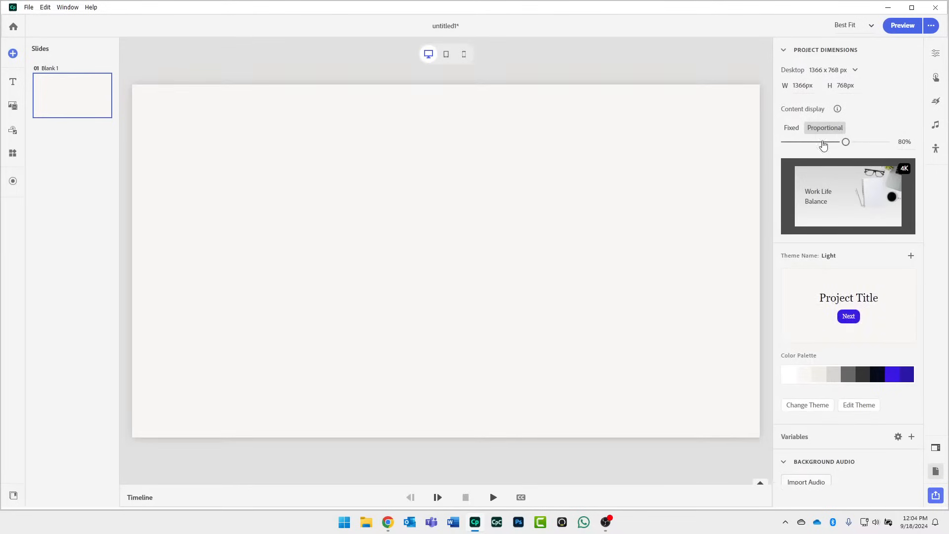
{"action": "left_click", "coordinate": [817, 86]}
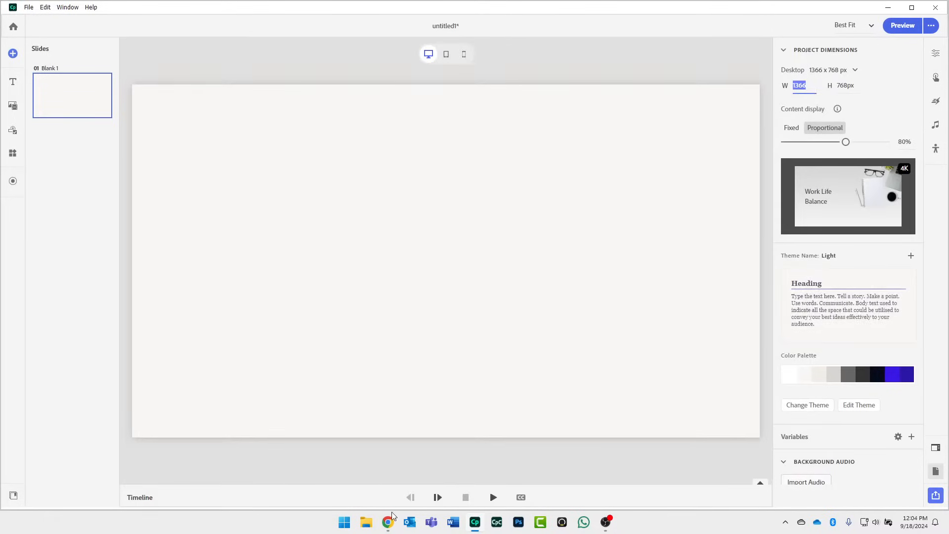
Switch to Chrome, look up the browser's viewport size on howbigismybrowser.com, and close the browser.
{"action": "mouse_move", "coordinate": [390, 525]}
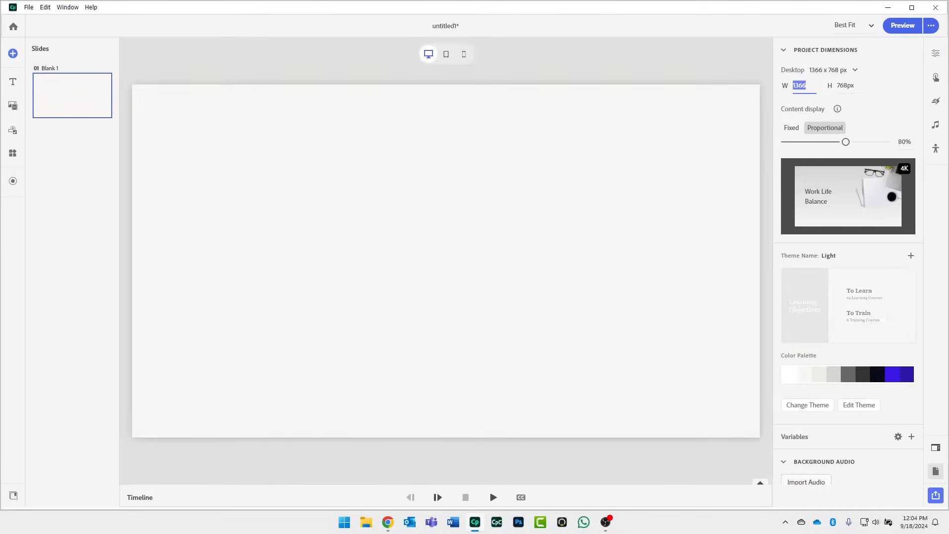
{"action": "left_click_drag", "start_coordinate": [0, 189], "coordinate": [505, 0]}
{"action": "left_click", "coordinate": [399, 33]}
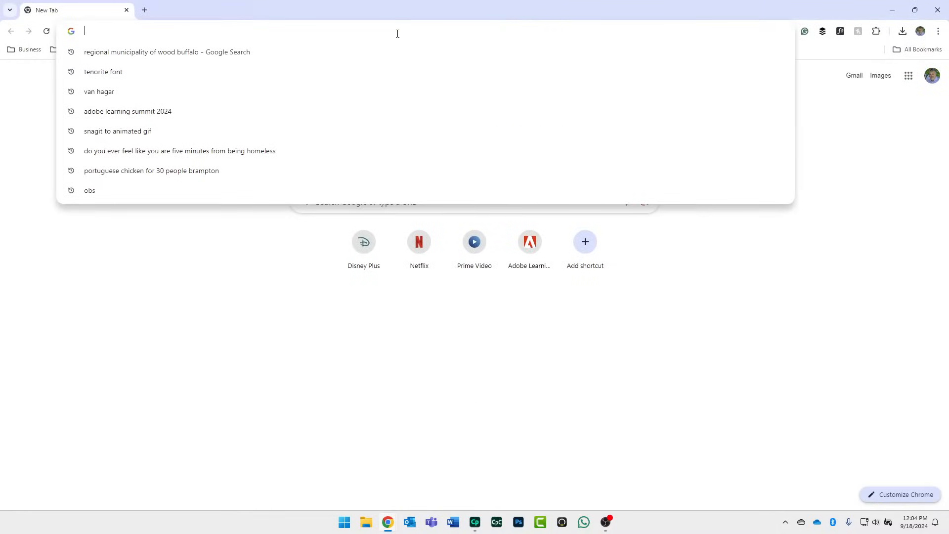
{"action": "type", "text": "how"}
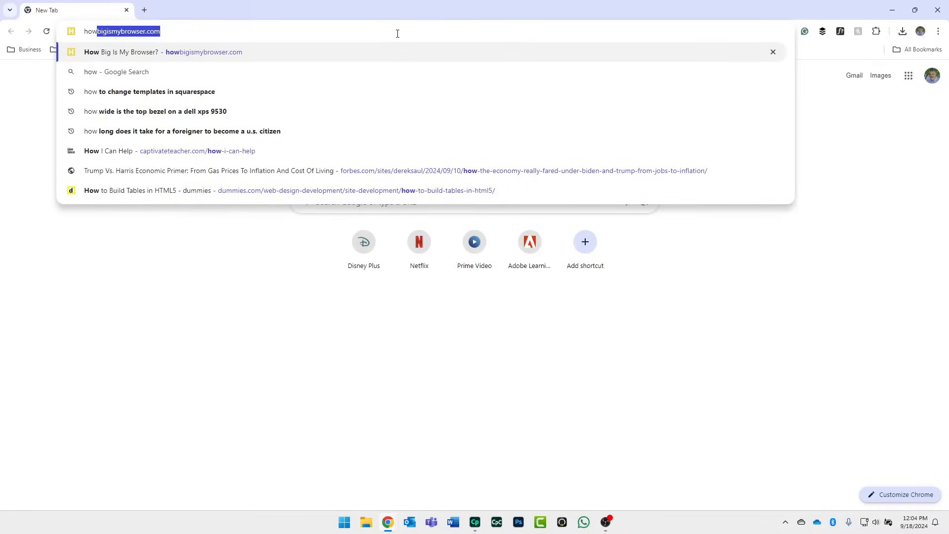
{"action": "key", "text": "Return"}
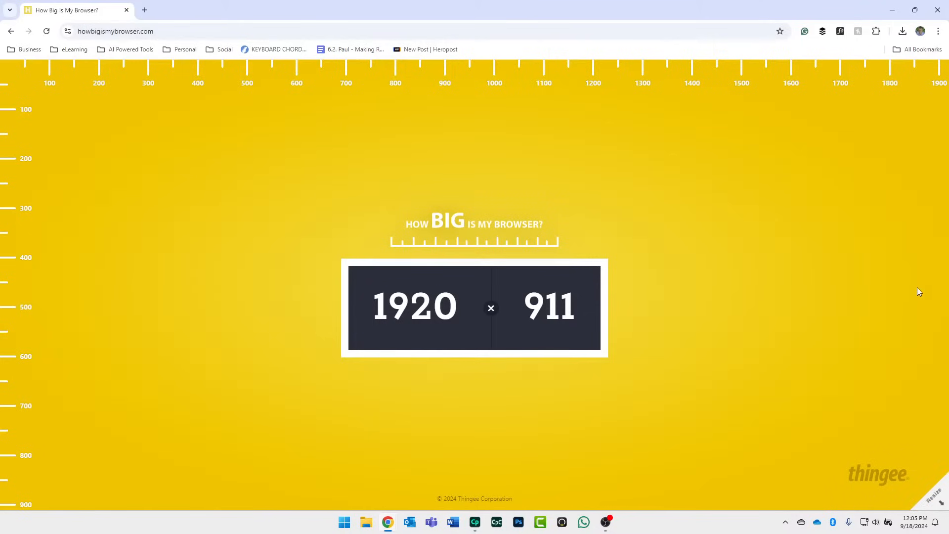
{"action": "left_click", "coordinate": [938, 13]}
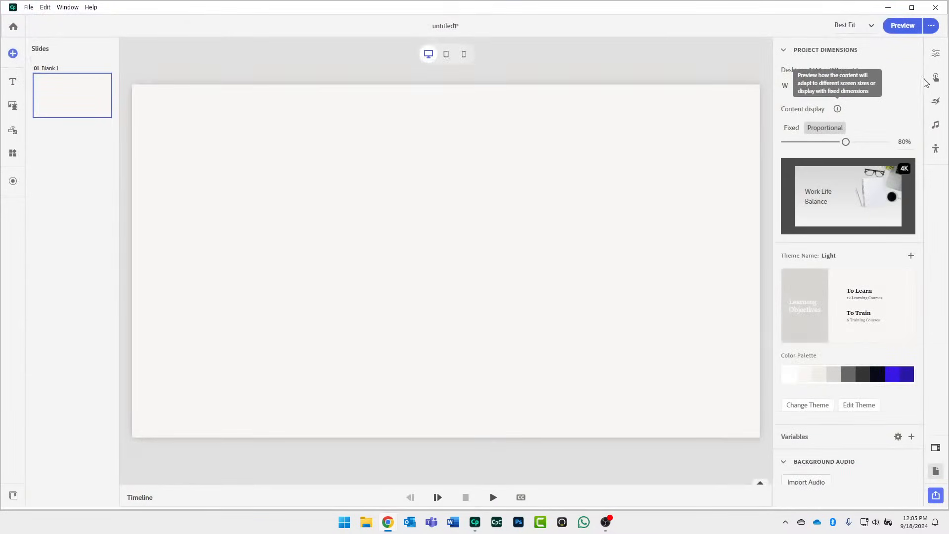
Set the custom desktop dimensions to 1920 px wide and 911 px high.
{"action": "left_click", "coordinate": [796, 86]}
{"action": "type", "text": "1920"}
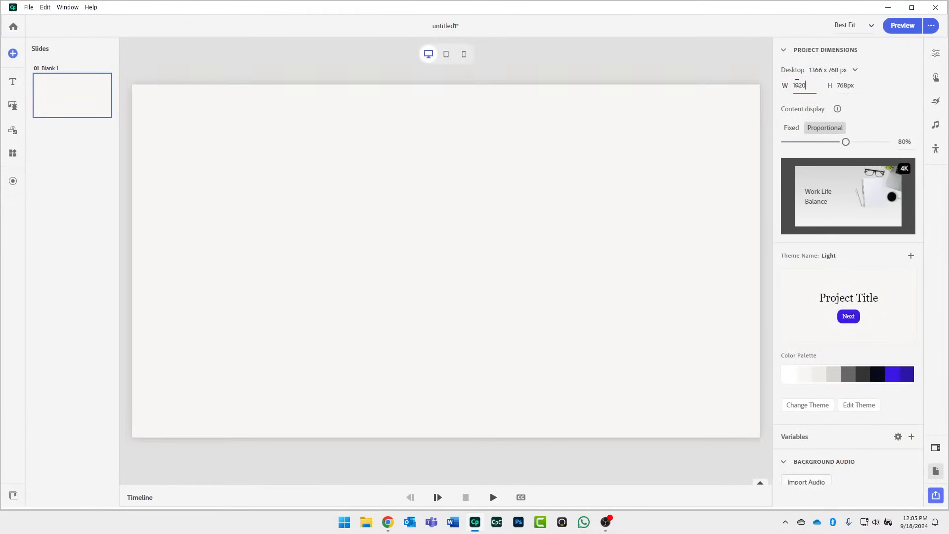
{"action": "left_click", "coordinate": [851, 85]}
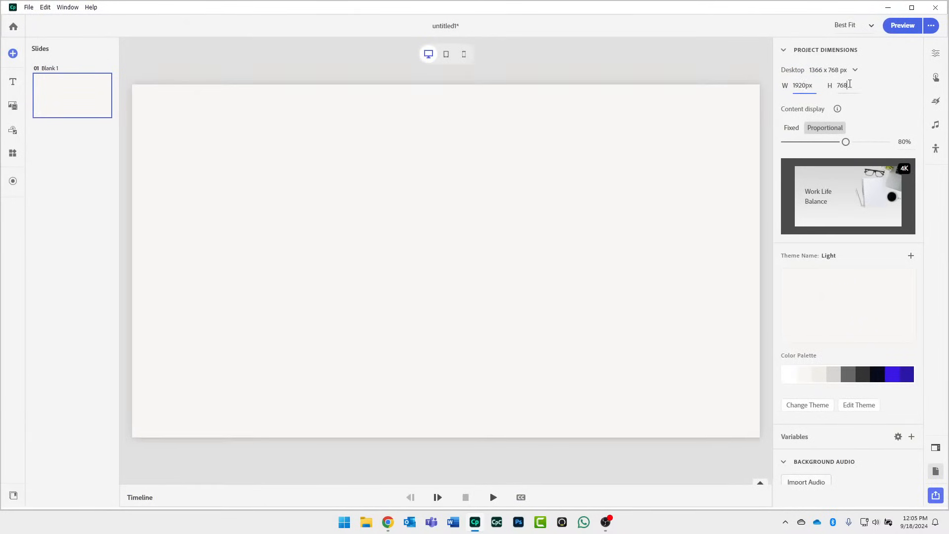
{"action": "type", "text": "911"}
{"action": "key", "text": "Return"}
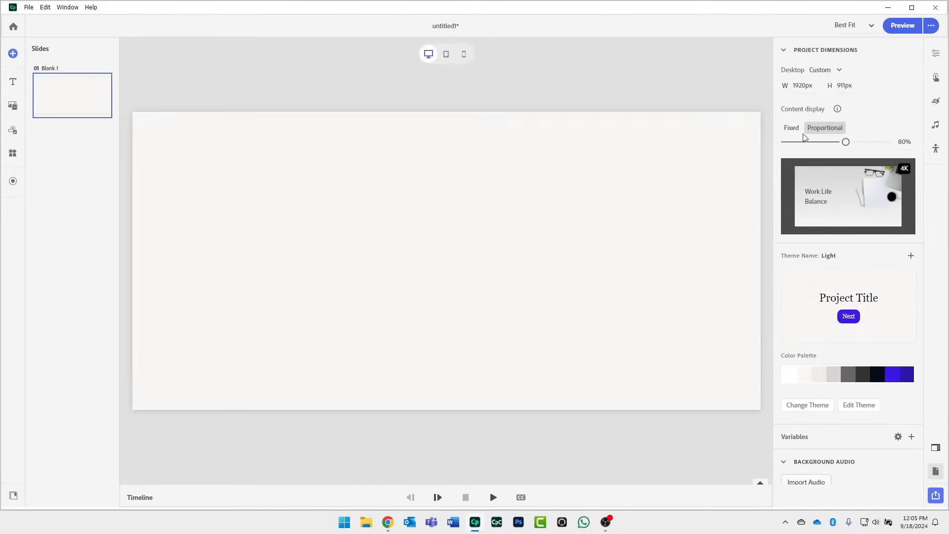
Try the Fixed content display, and return it to Proportional at 100%.
{"action": "left_click", "coordinate": [790, 130]}
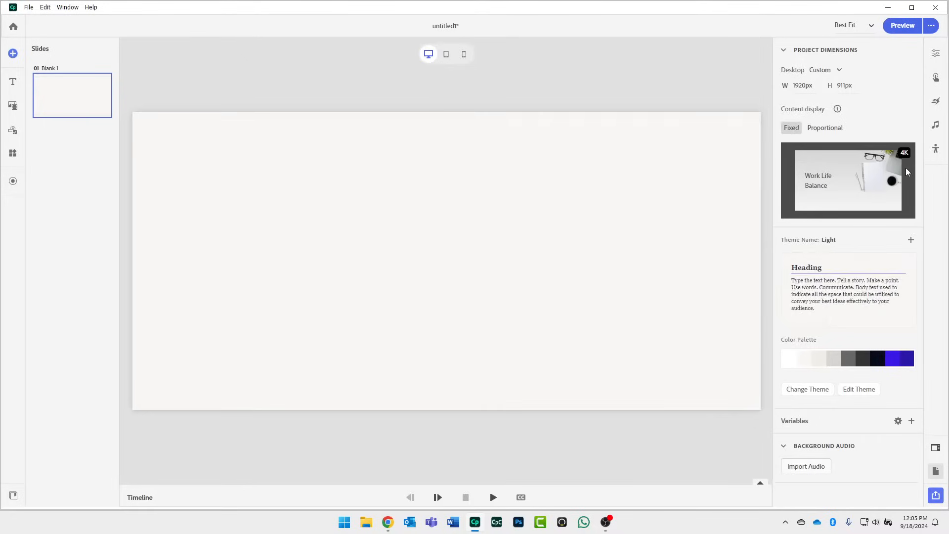
{"action": "left_click", "coordinate": [823, 130]}
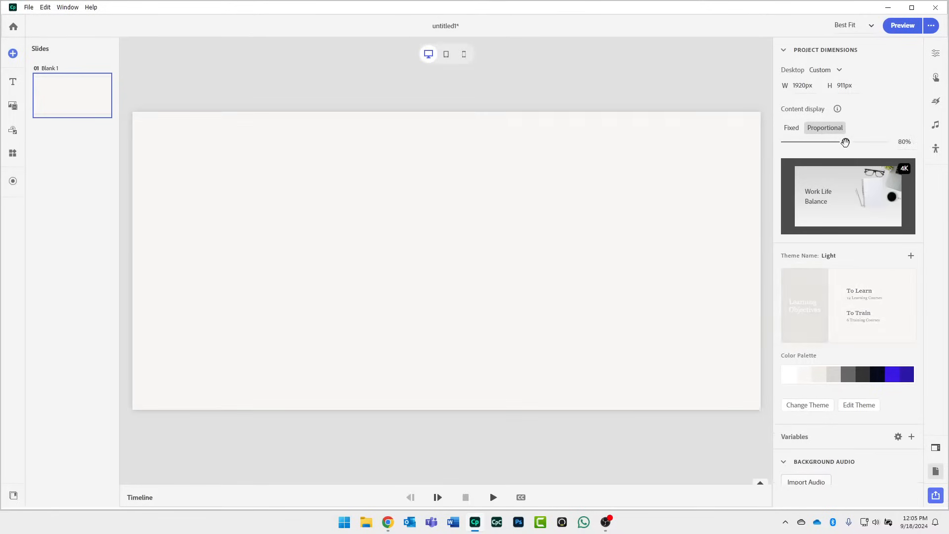
{"action": "left_click_drag", "start_coordinate": [845, 142], "coordinate": [887, 147]}
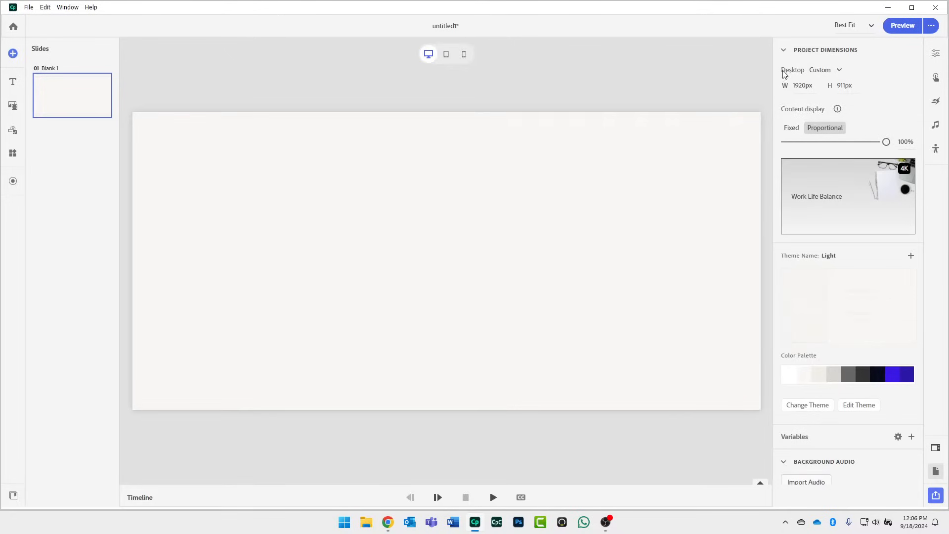
Reduce the proportional content display to 86%, and enter an exact value of 90%.
{"action": "mouse_move", "coordinate": [838, 109]}
{"action": "left_click_drag", "start_coordinate": [886, 142], "coordinate": [858, 143]}
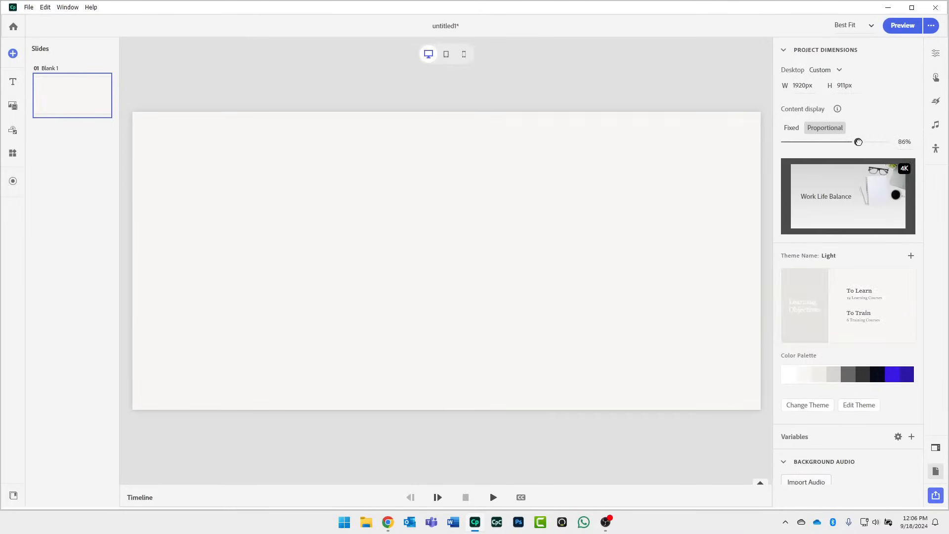
{"action": "left_click", "coordinate": [901, 142]}
{"action": "type", "text": "90"}
{"action": "key", "text": "Return"}
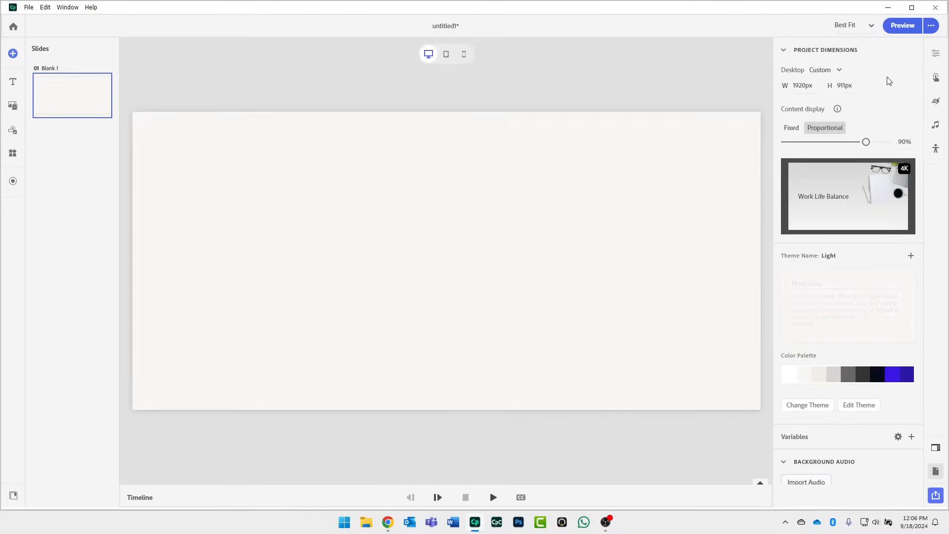
Set the desktop project dimensions to 1366 x 768 px with Fixed content display, and return to the slide properties.
{"action": "left_click", "coordinate": [935, 55]}
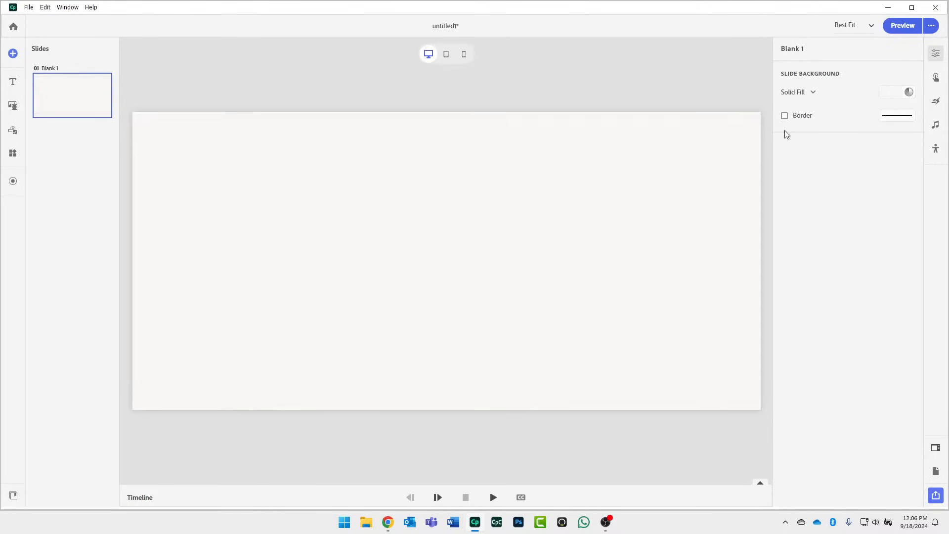
{"action": "left_click", "coordinate": [936, 471]}
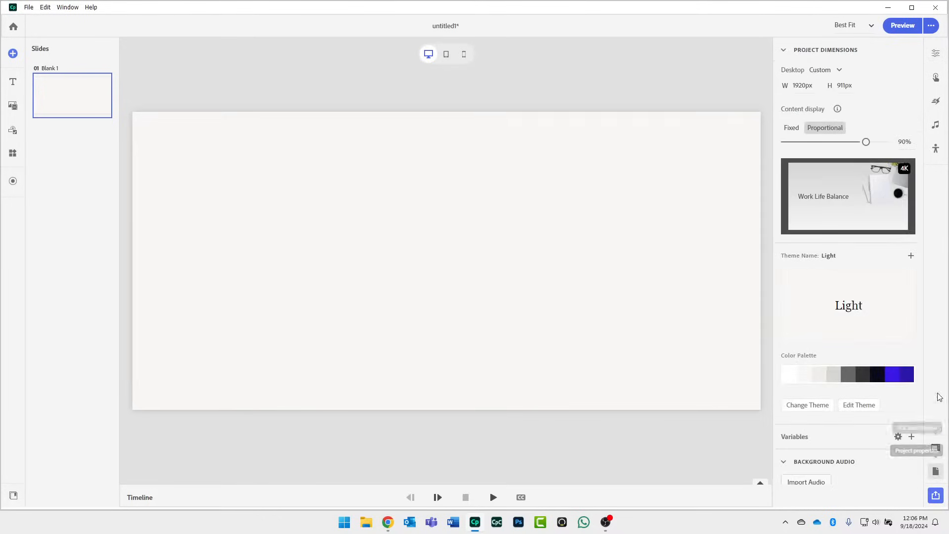
{"action": "left_click", "coordinate": [832, 73]}
{"action": "left_click", "coordinate": [839, 107]}
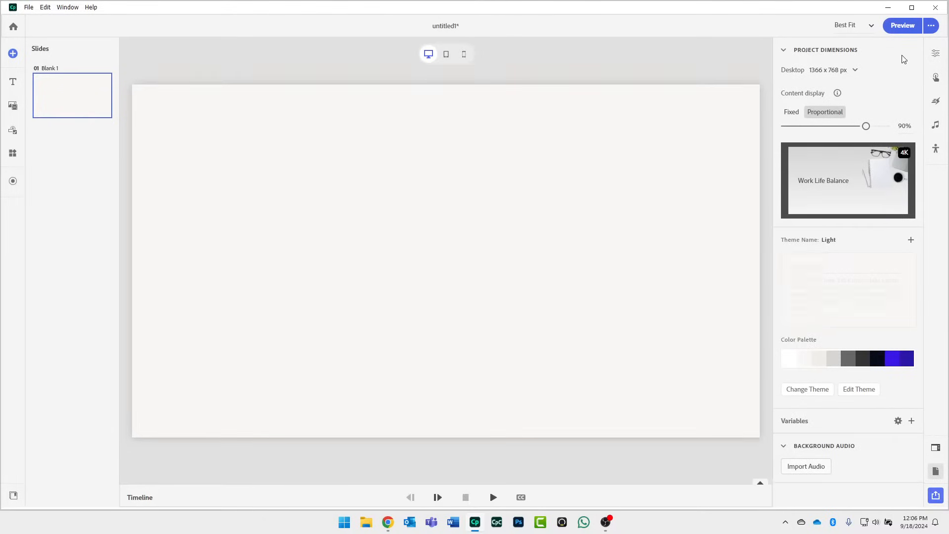
{"action": "left_click", "coordinate": [791, 112]}
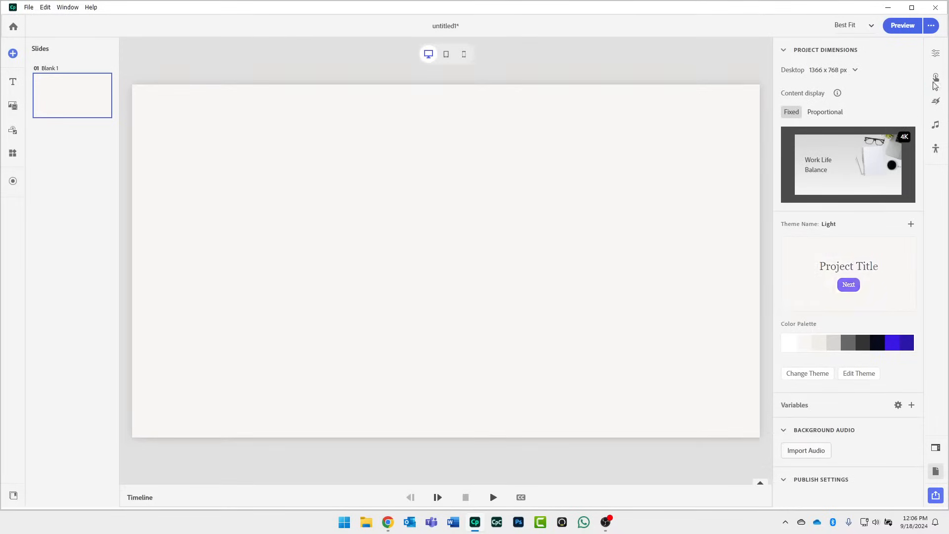
{"action": "left_click", "coordinate": [937, 56]}
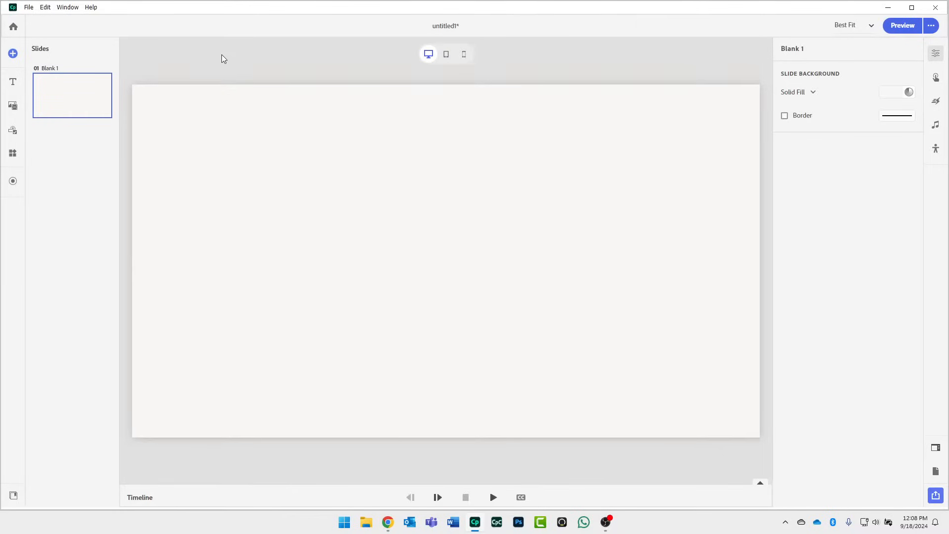
Add a Video media block to the blank slide and set its number of videos to 1.
{"action": "left_click", "coordinate": [13, 107]}
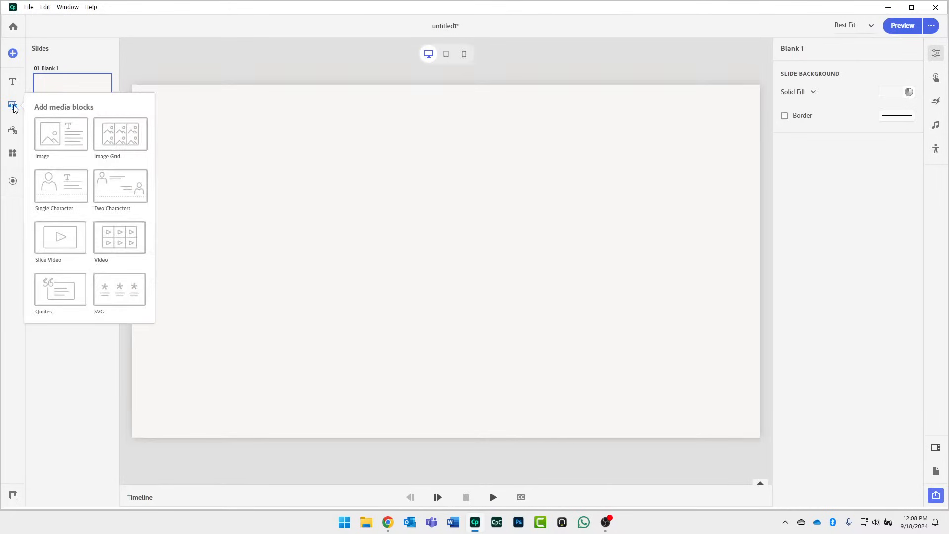
{"action": "left_click", "coordinate": [125, 240]}
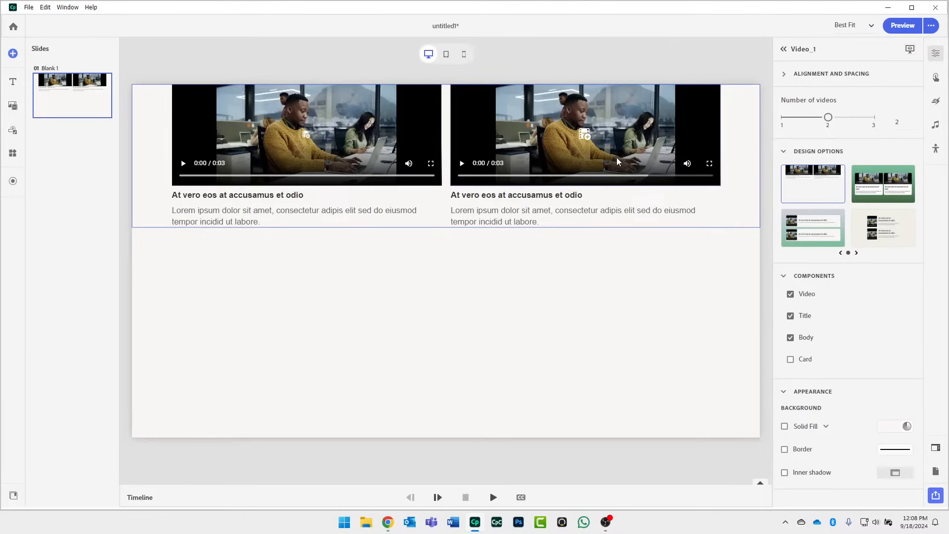
{"action": "left_click_drag", "start_coordinate": [827, 115], "coordinate": [781, 117]}
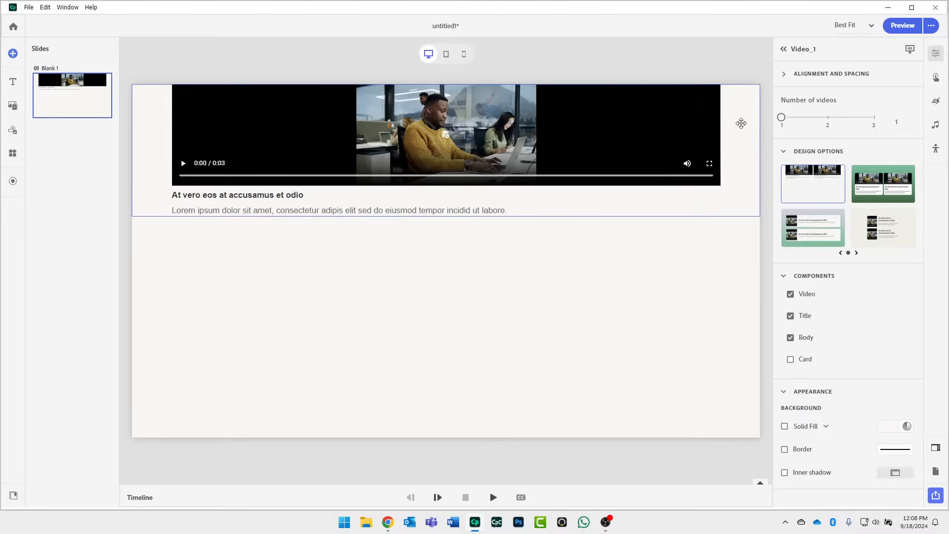
Try Autofit height on the video block, and turn it off again.
{"action": "left_click", "coordinate": [785, 75]}
{"action": "mouse_move", "coordinate": [846, 193]}
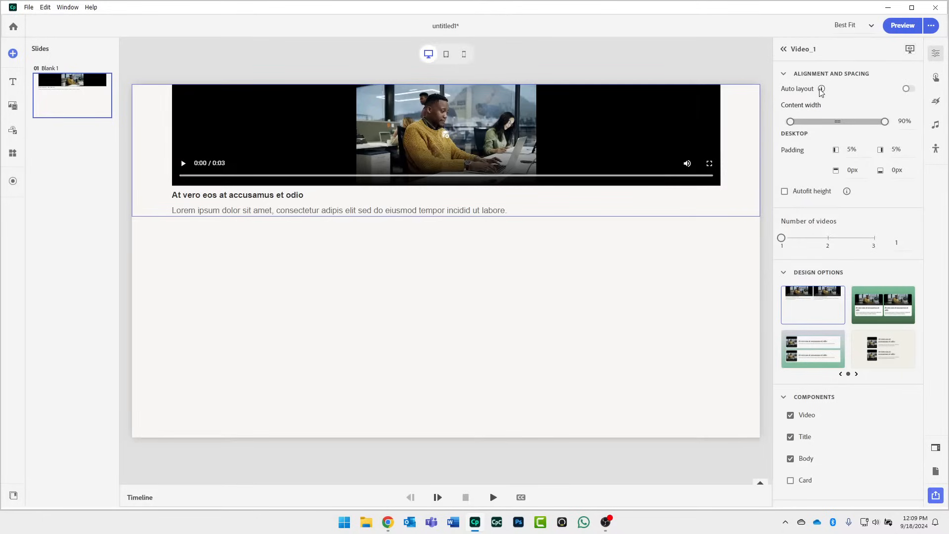
{"action": "mouse_move", "coordinate": [822, 90]}
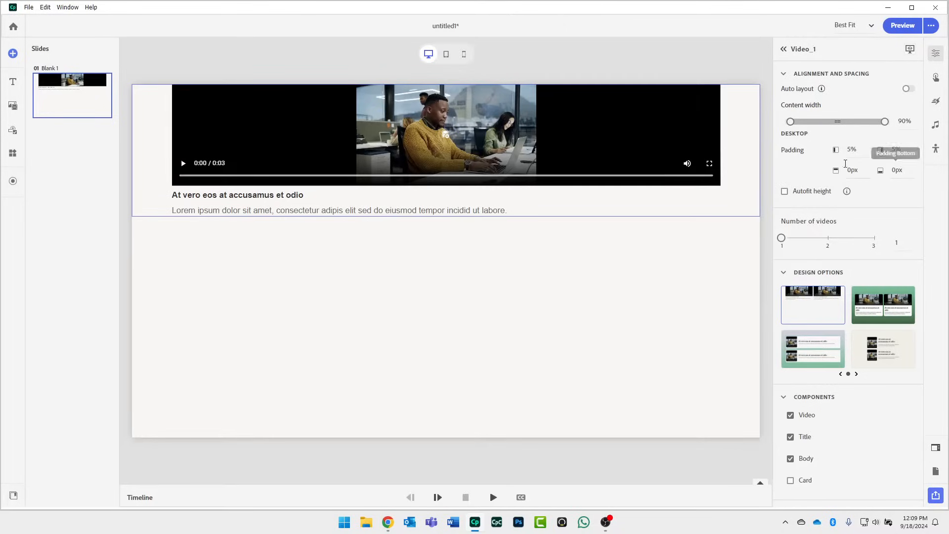
{"action": "left_click", "coordinate": [785, 192]}
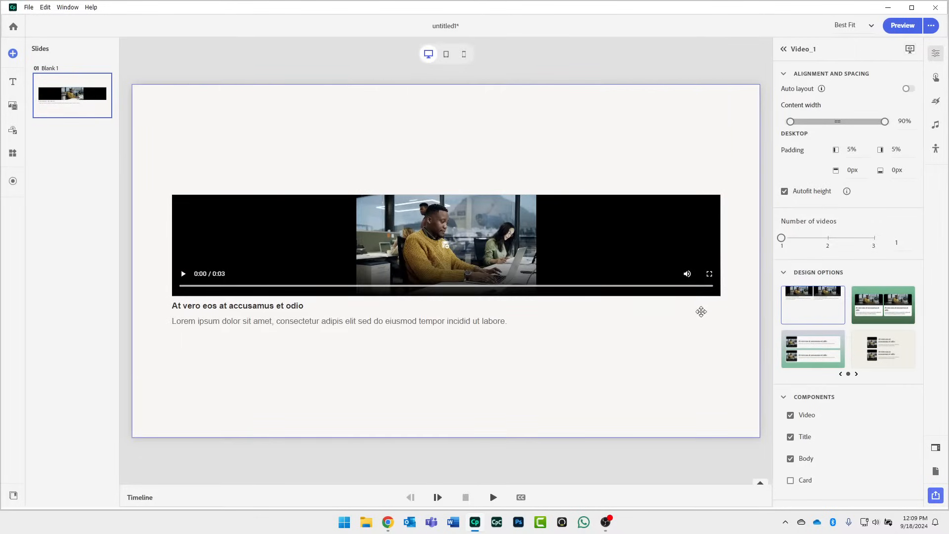
{"action": "left_click", "coordinate": [785, 192]}
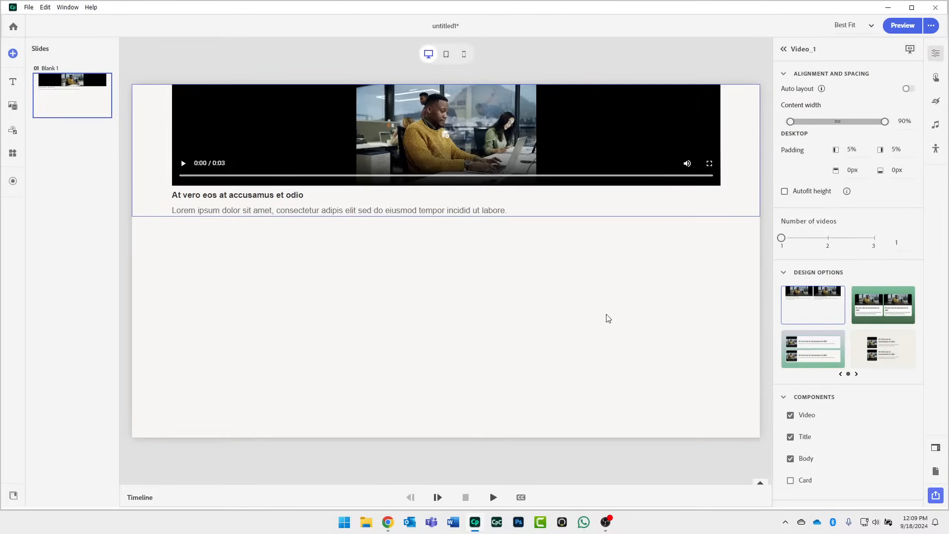
Apply the green gradient card design to the video block and turn off its Autofit height.
{"action": "left_click", "coordinate": [883, 304]}
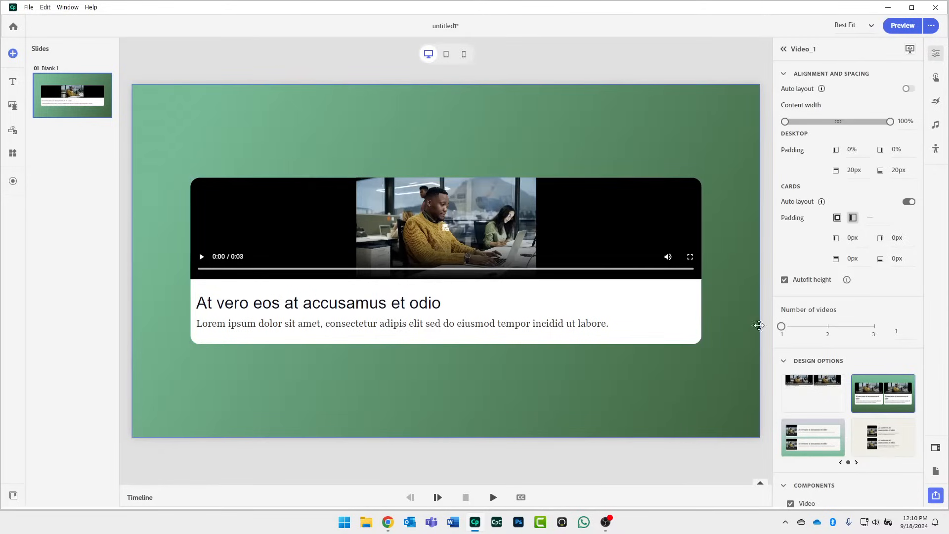
{"action": "left_click", "coordinate": [784, 280]}
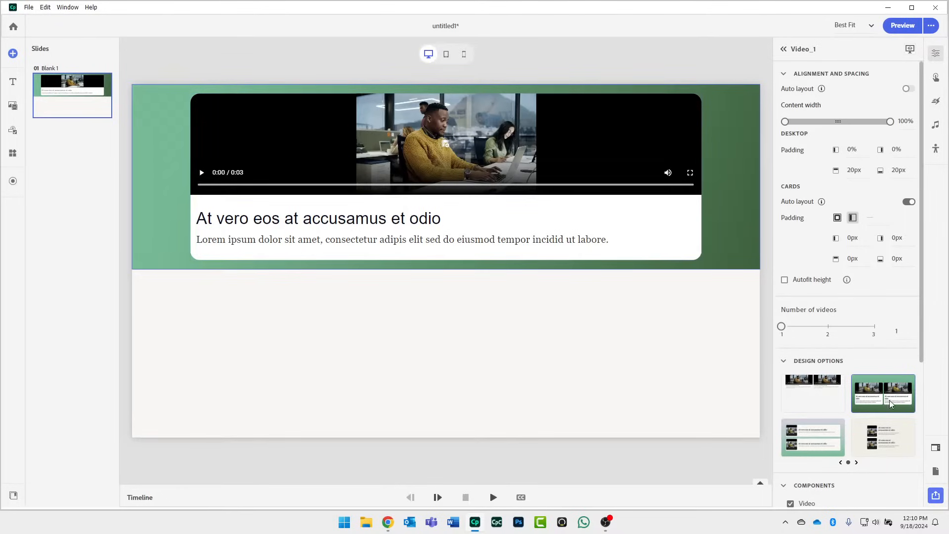
Remove the Title and Body components from the video block, keeping the Video and Card components.
{"action": "scroll", "coordinate": [922, 403], "scroll_direction": "down", "scroll_amount": 4}
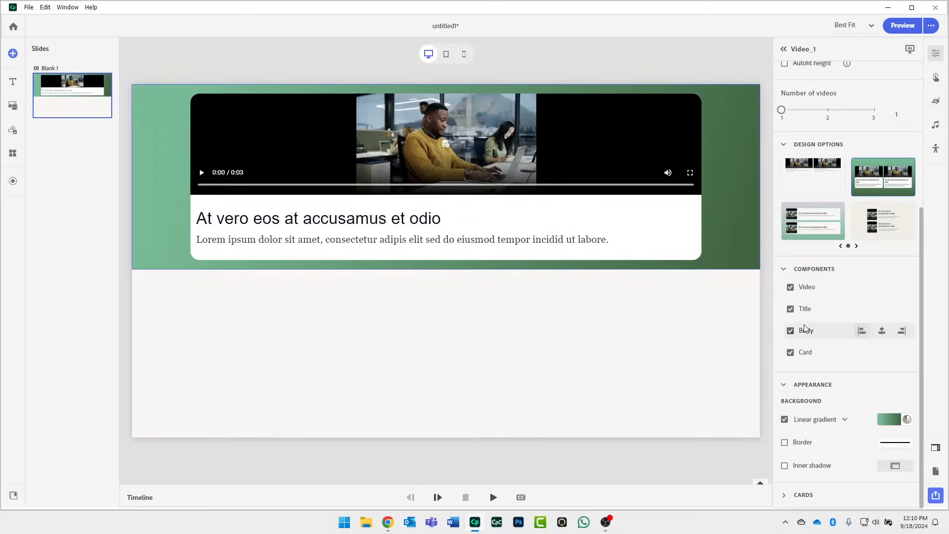
{"action": "left_click", "coordinate": [790, 309]}
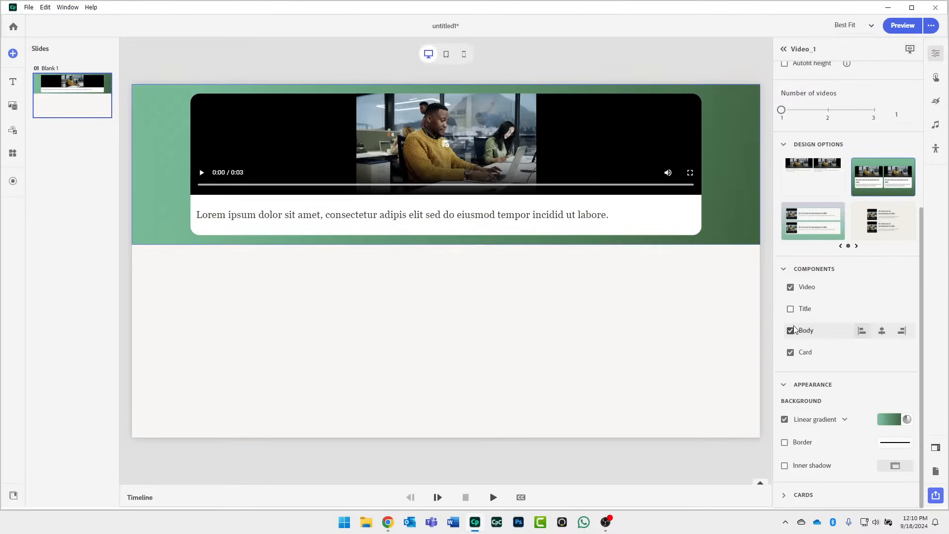
{"action": "left_click", "coordinate": [790, 330]}
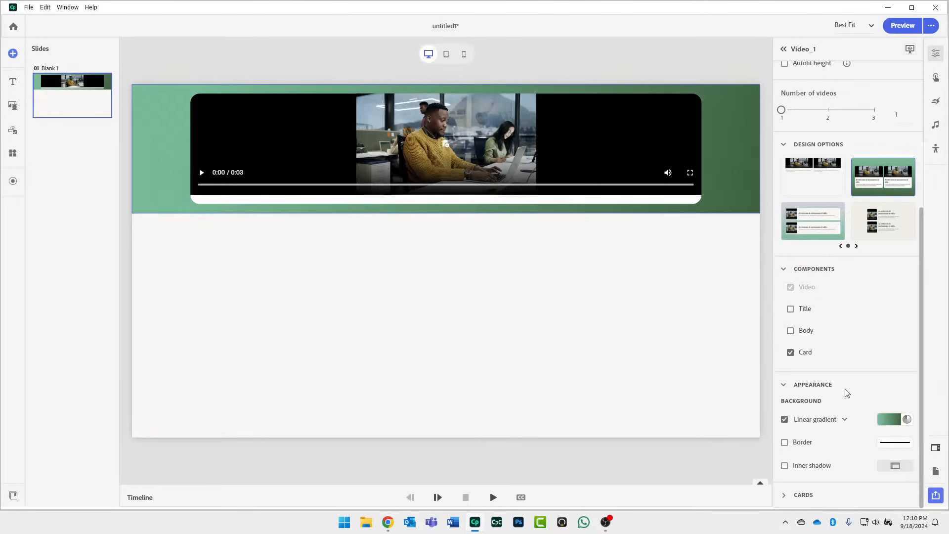
Set the video card's solid fill to black (#000000) and turn off the block's linear gradient background.
{"action": "left_click", "coordinate": [788, 496]}
{"action": "scroll", "coordinate": [840, 420], "scroll_direction": "down", "scroll_amount": 3}
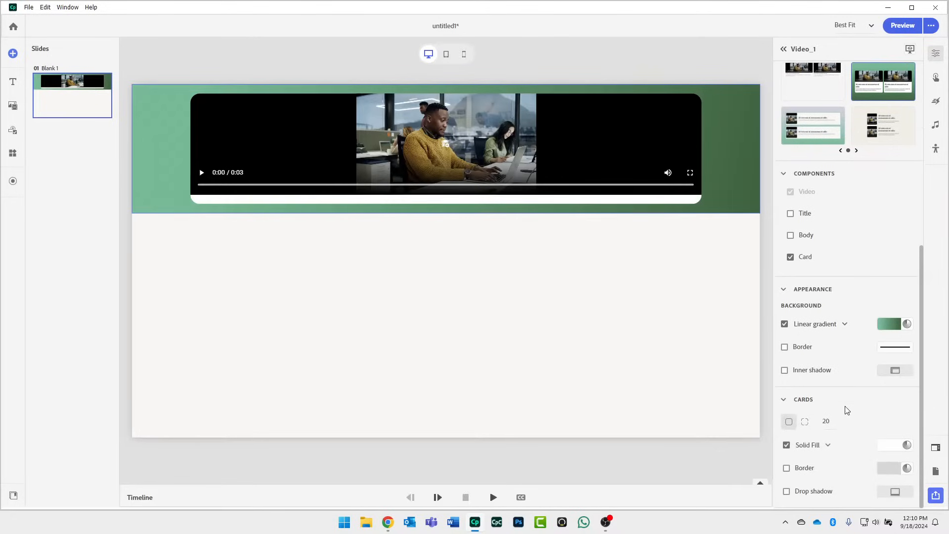
{"action": "left_click", "coordinate": [892, 447]}
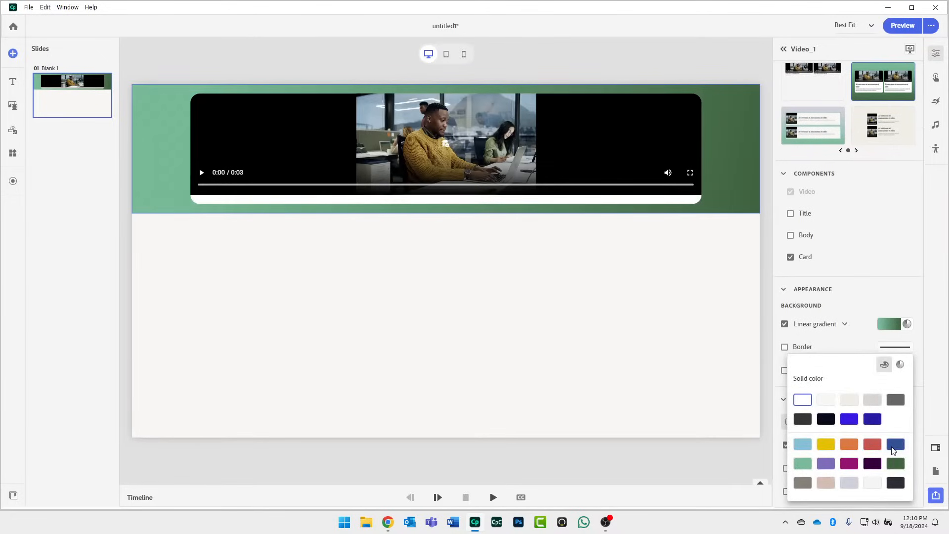
{"action": "left_click", "coordinate": [900, 364]}
{"action": "left_click_drag", "start_coordinate": [847, 452], "coordinate": [876, 465]}
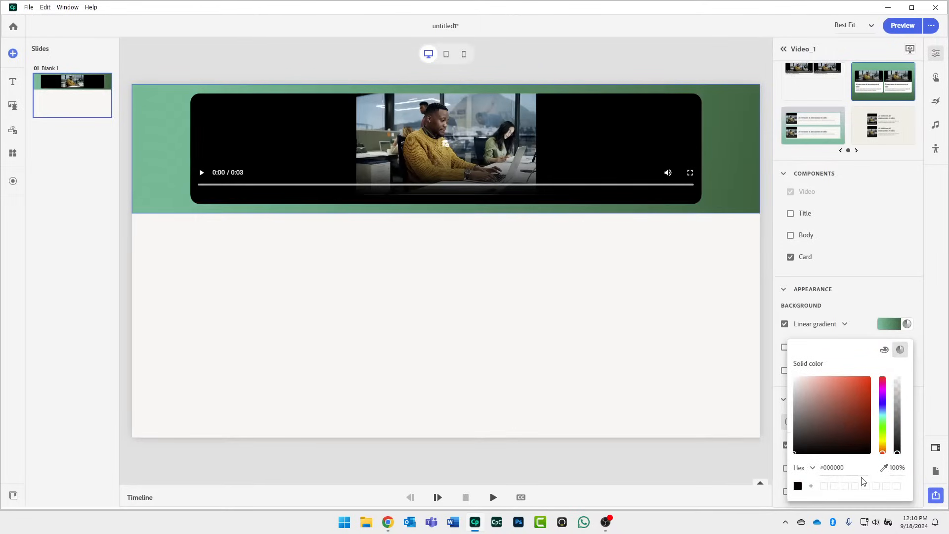
{"action": "left_click", "coordinate": [901, 293]}
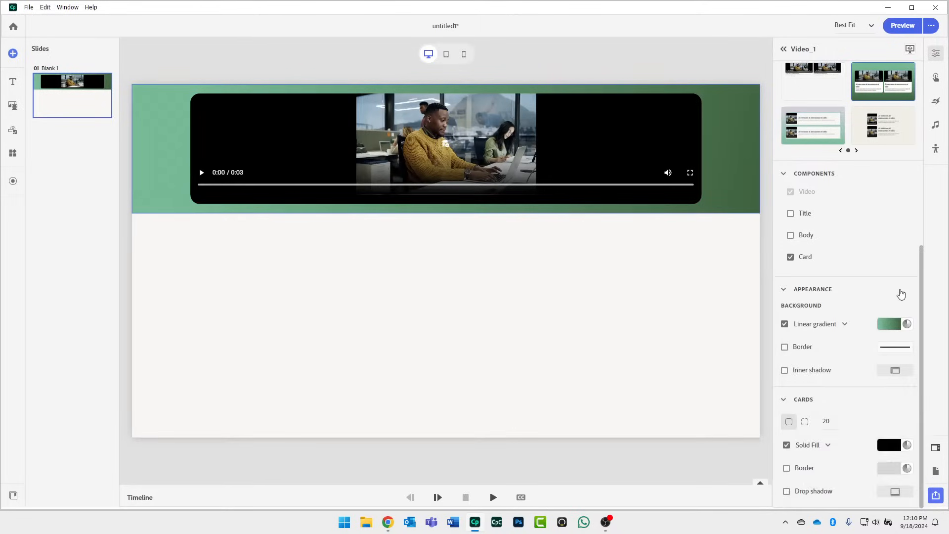
{"action": "left_click", "coordinate": [785, 324]}
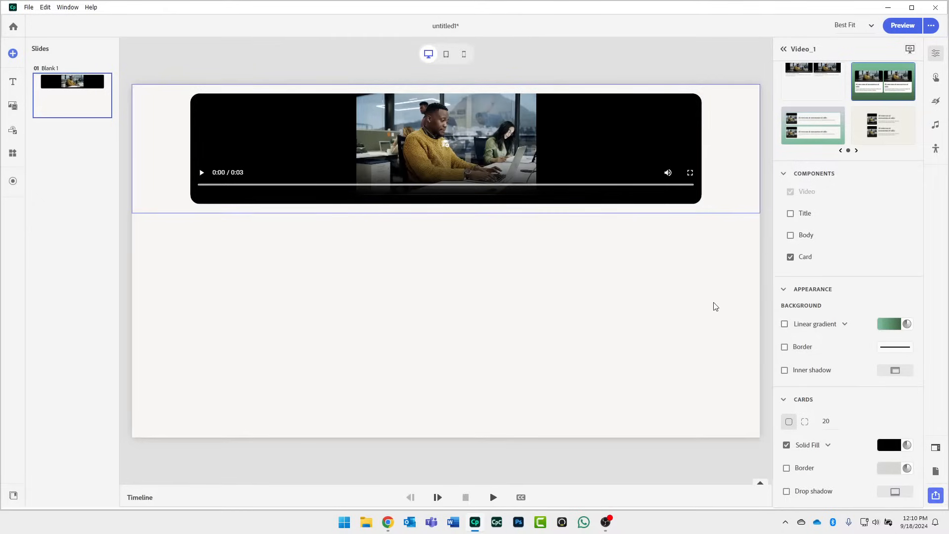
Set the slide background to the blurred white office interior image from the Assets library.
{"action": "left_click", "coordinate": [721, 75]}
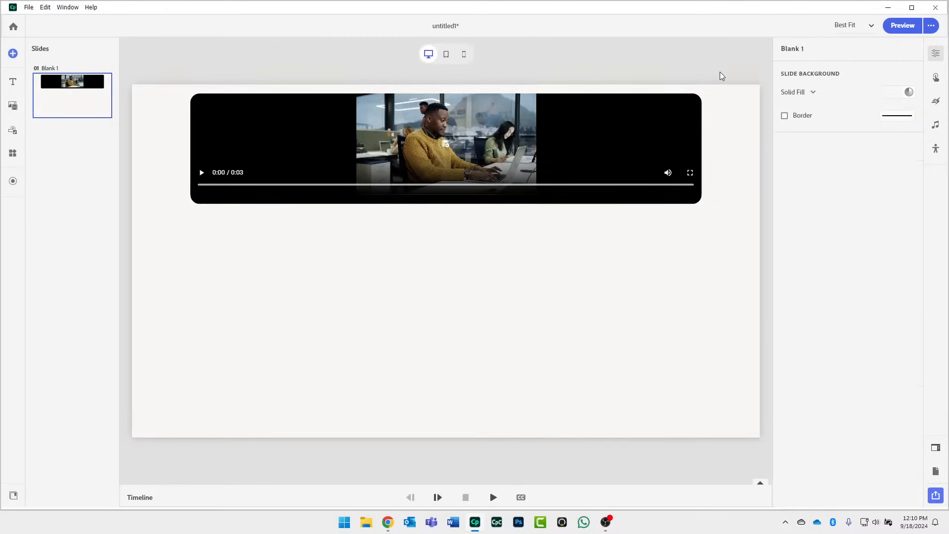
{"action": "left_click", "coordinate": [796, 93]}
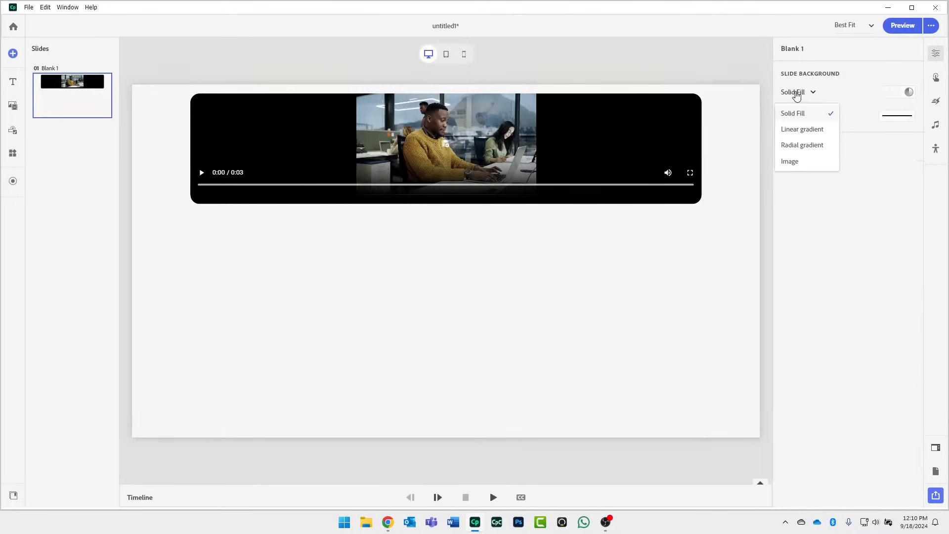
{"action": "left_click", "coordinate": [800, 163]}
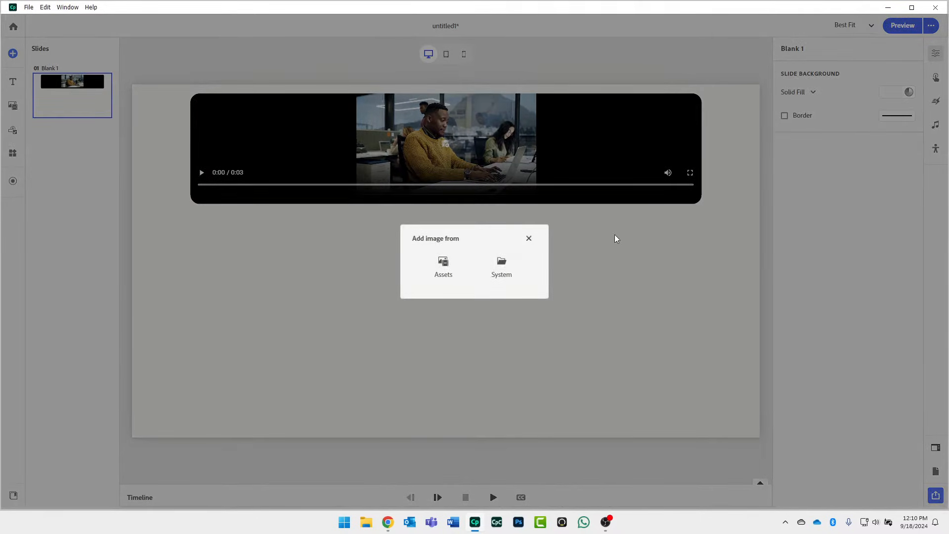
{"action": "left_click", "coordinate": [443, 266]}
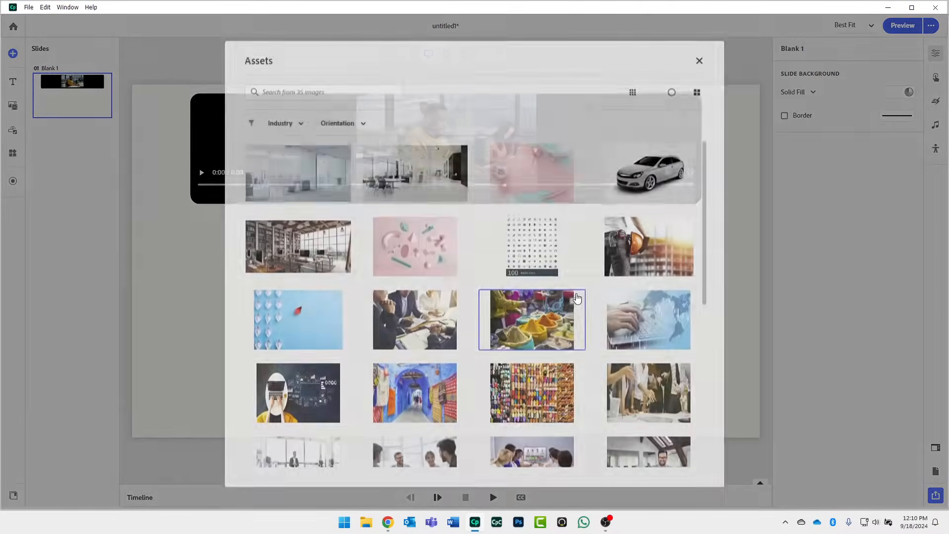
{"action": "scroll", "coordinate": [601, 262], "scroll_direction": "down", "scroll_amount": 5}
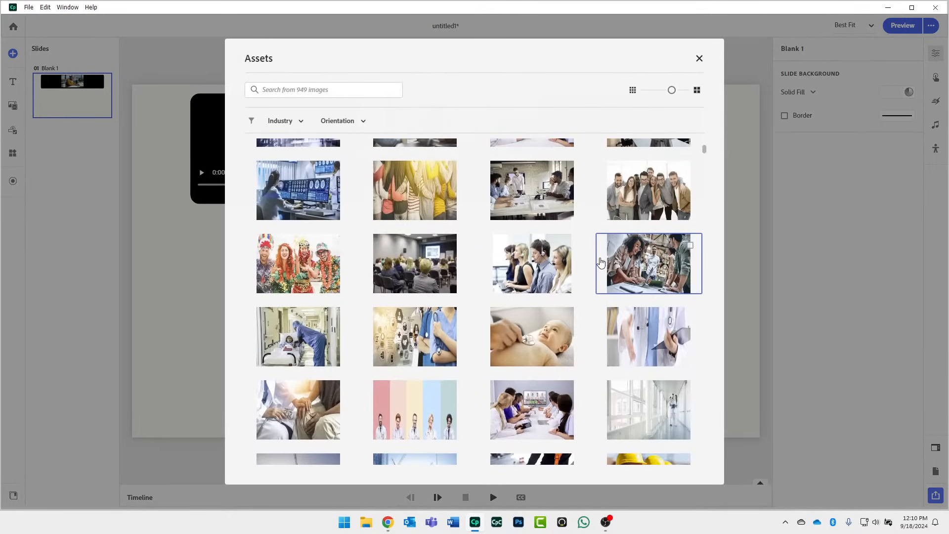
{"action": "scroll", "coordinate": [601, 261], "scroll_direction": "down", "scroll_amount": 1}
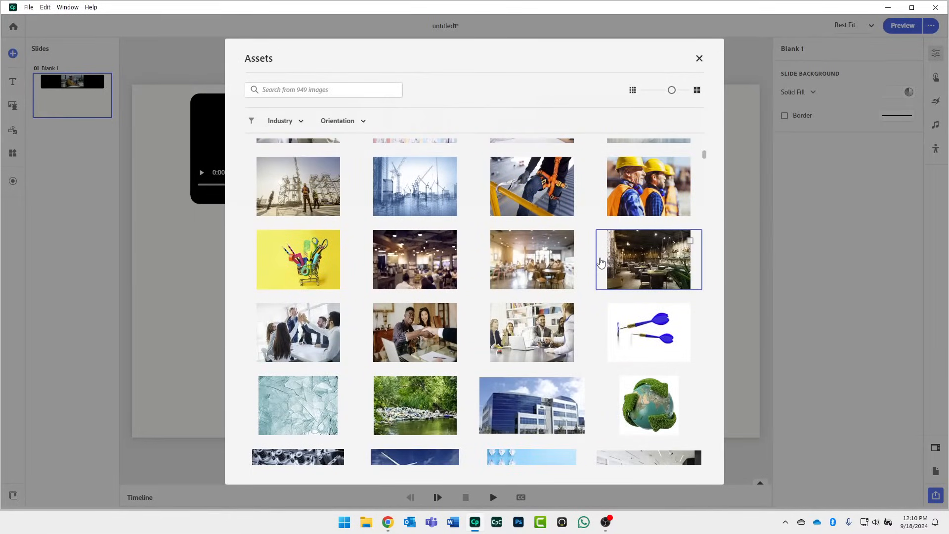
{"action": "scroll", "coordinate": [601, 262], "scroll_direction": "down", "scroll_amount": 8}
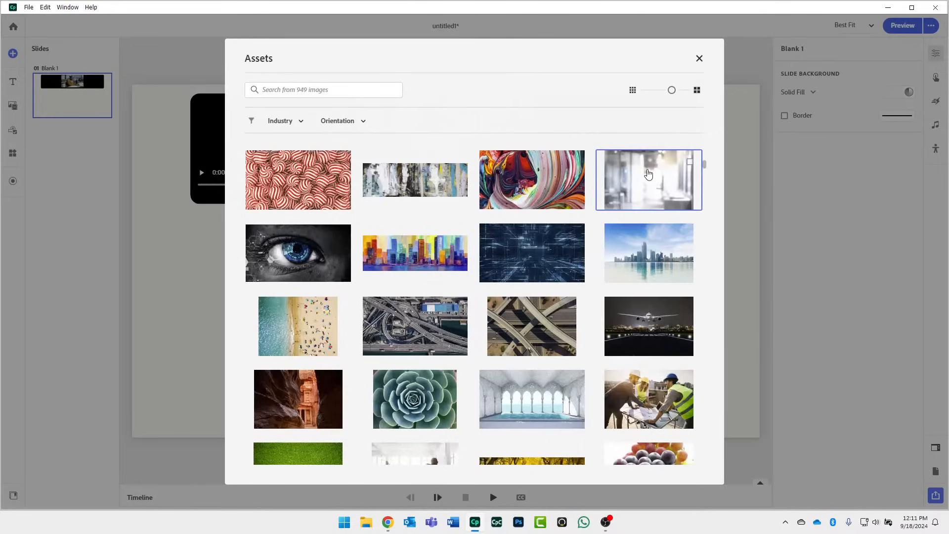
{"action": "left_click", "coordinate": [648, 174]}
{"action": "left_click", "coordinate": [677, 462]}
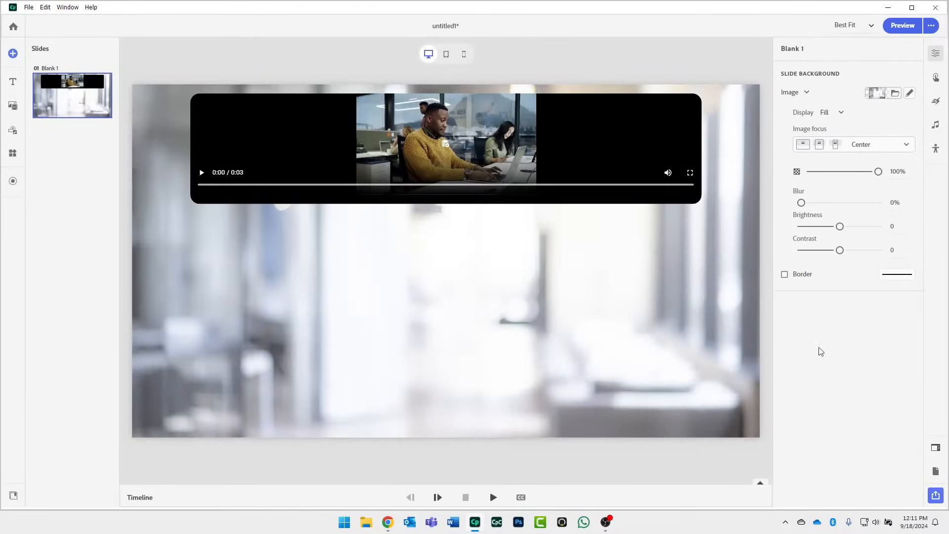
Set the background image's blur to 20% and reduce its opacity to 48%.
{"action": "left_click", "coordinate": [896, 202]}
{"action": "type", "text": "20"}
{"action": "key", "text": "Return"}
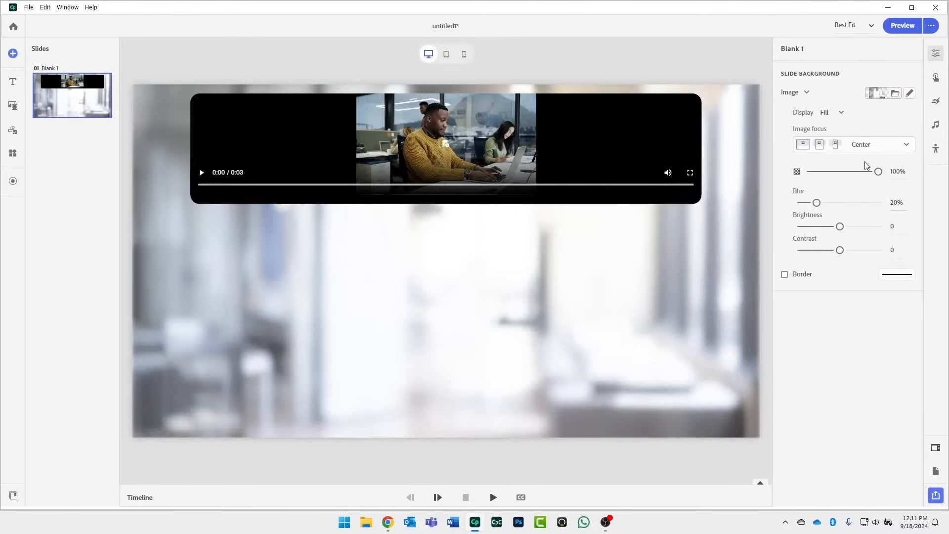
{"action": "left_click_drag", "start_coordinate": [875, 172], "coordinate": [845, 184]}
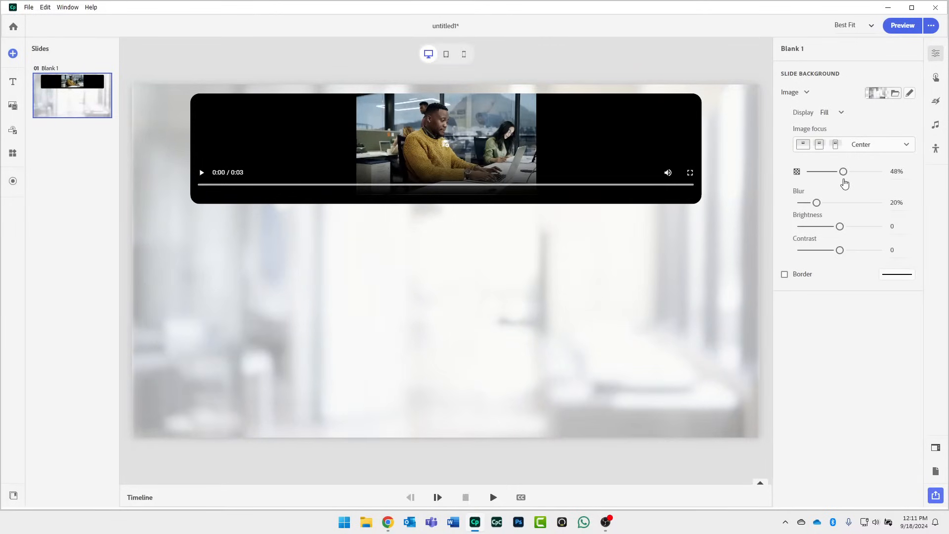
Add a Button component block below the video block and set its number of buttons to 2.
{"action": "left_click", "coordinate": [154, 142]}
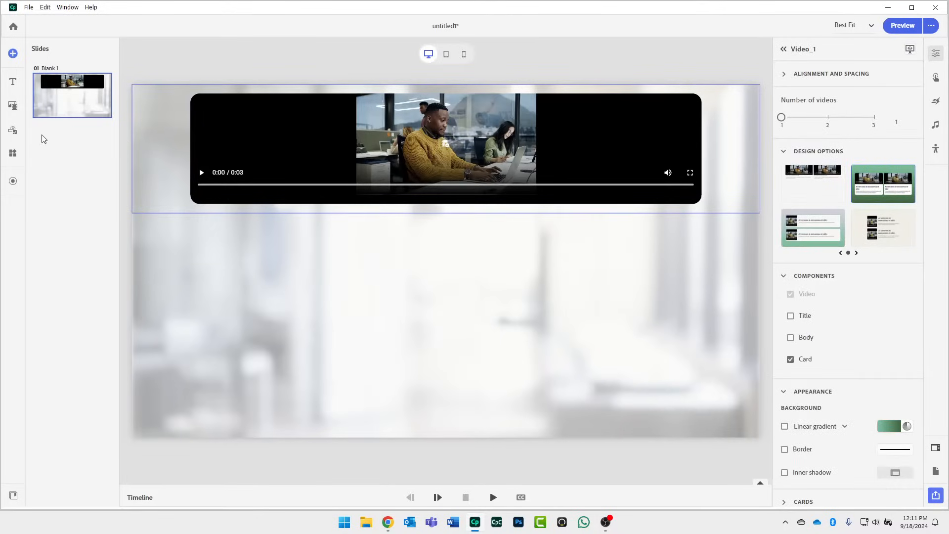
{"action": "left_click", "coordinate": [13, 132]}
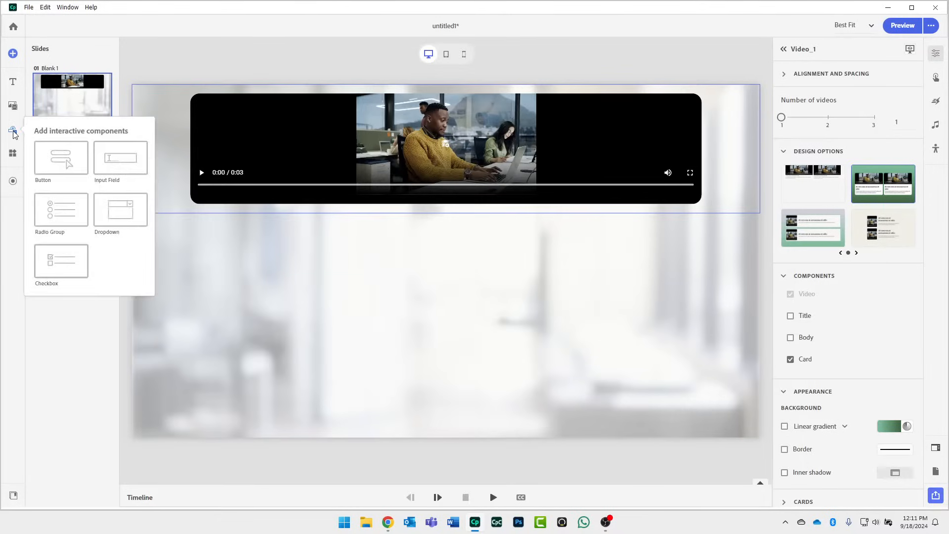
{"action": "left_click", "coordinate": [40, 163]}
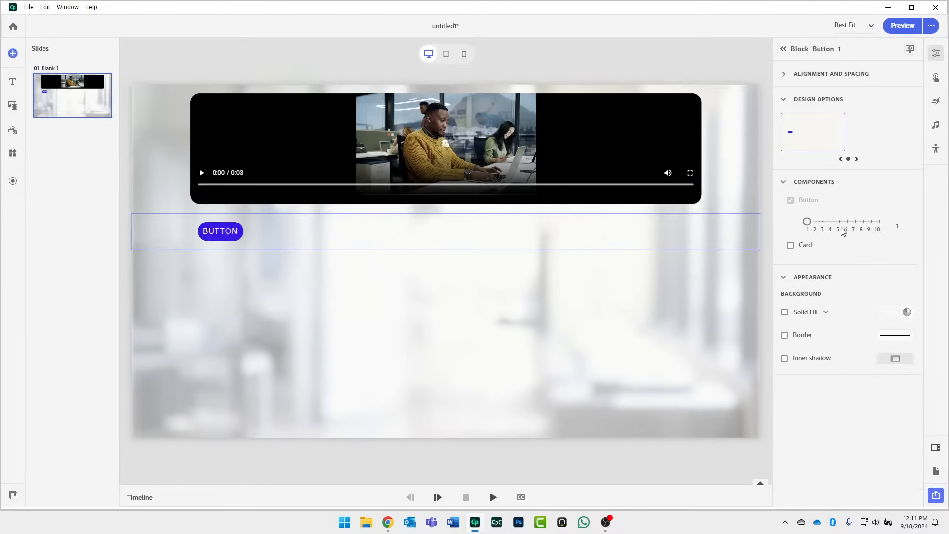
{"action": "left_click", "coordinate": [912, 226]}
{"action": "type", "text": "2"}
{"action": "key", "text": "Return"}
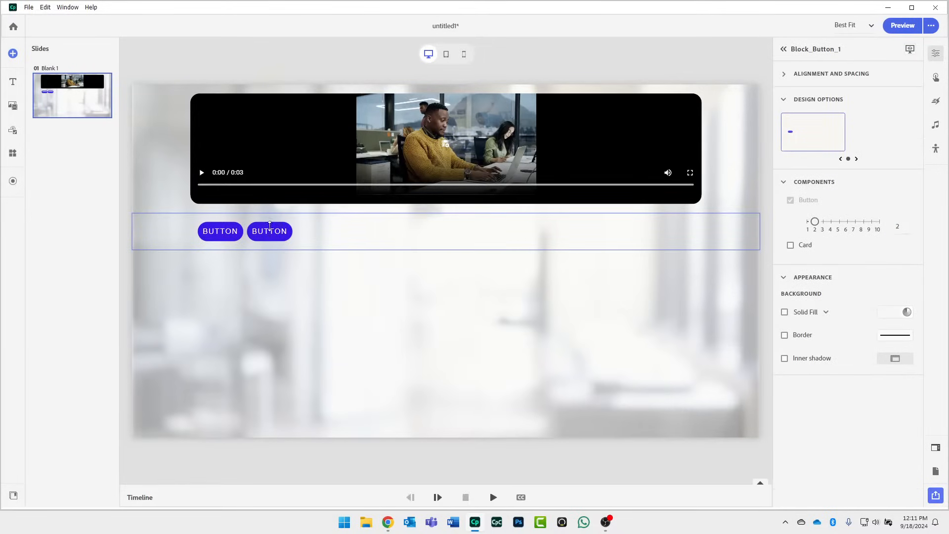
Apply the dark round left-arrow design to the first button and the right-arrow design to the second.
{"action": "left_click", "coordinate": [213, 238]}
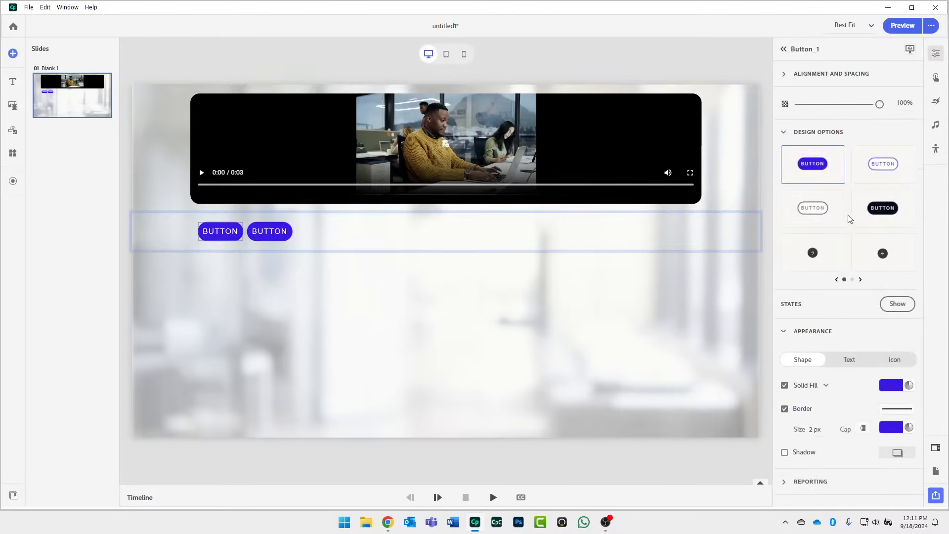
{"action": "left_click", "coordinate": [883, 253]}
{"action": "left_click", "coordinate": [257, 235]}
{"action": "left_click", "coordinate": [813, 253]}
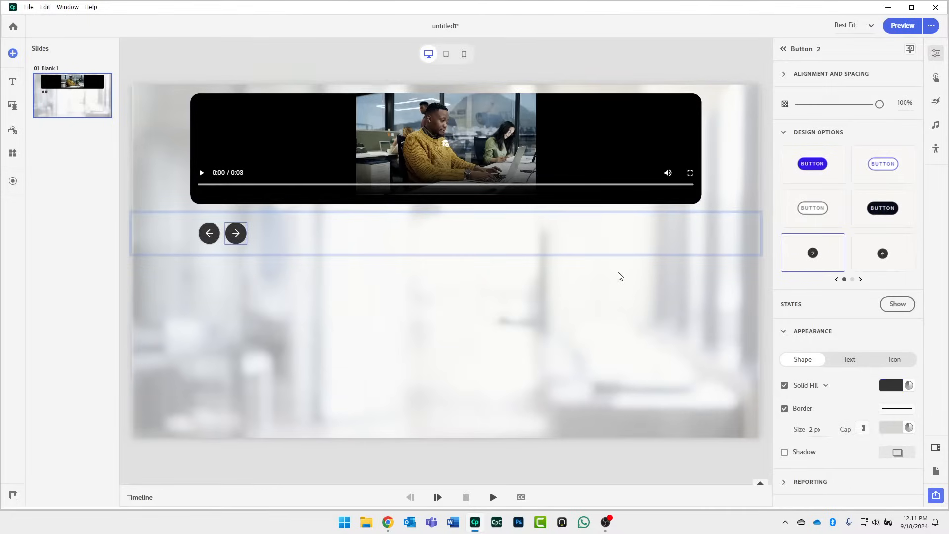
Spread the two arrow buttons apart to opposite ends of the button block.
{"action": "left_click", "coordinate": [668, 232]}
{"action": "mouse_move", "coordinate": [862, 203]}
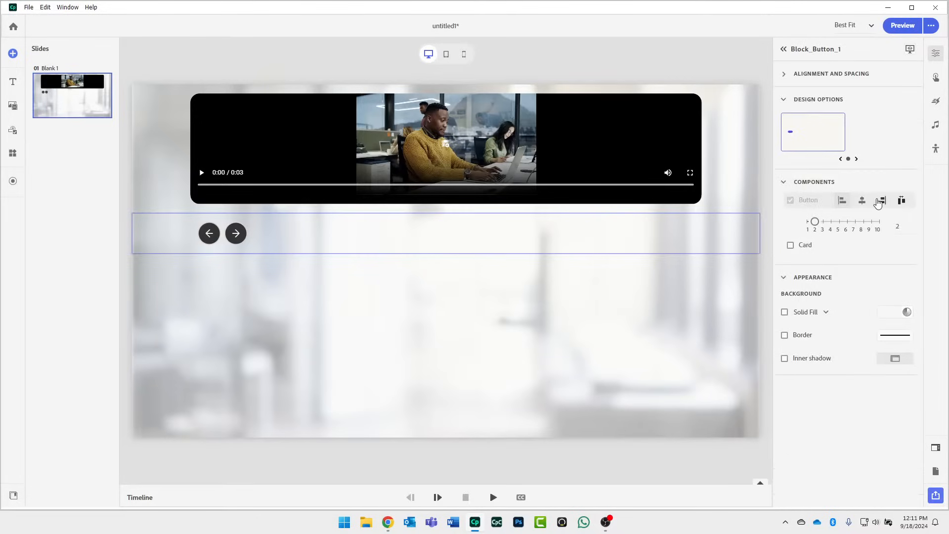
{"action": "left_click", "coordinate": [903, 201]}
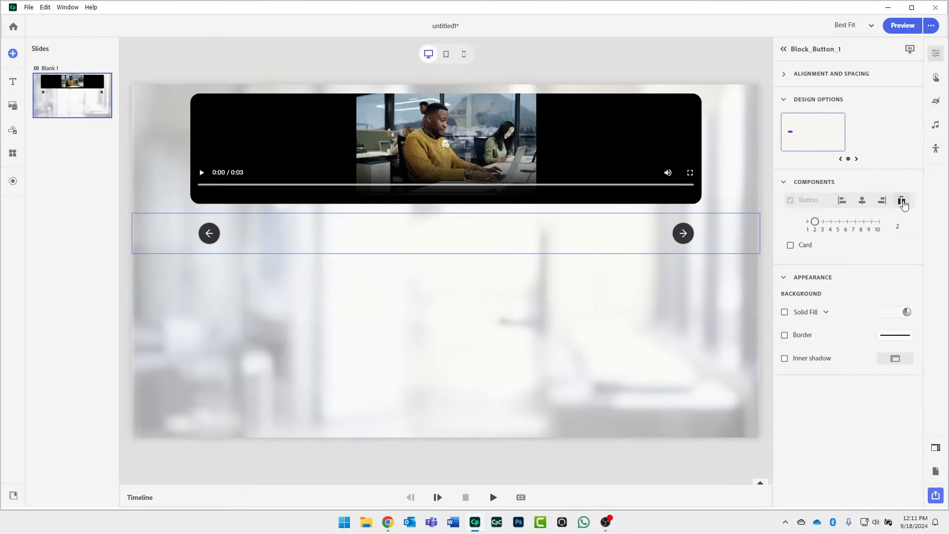
Turn on Autofit height for the video block.
{"action": "left_click", "coordinate": [722, 156]}
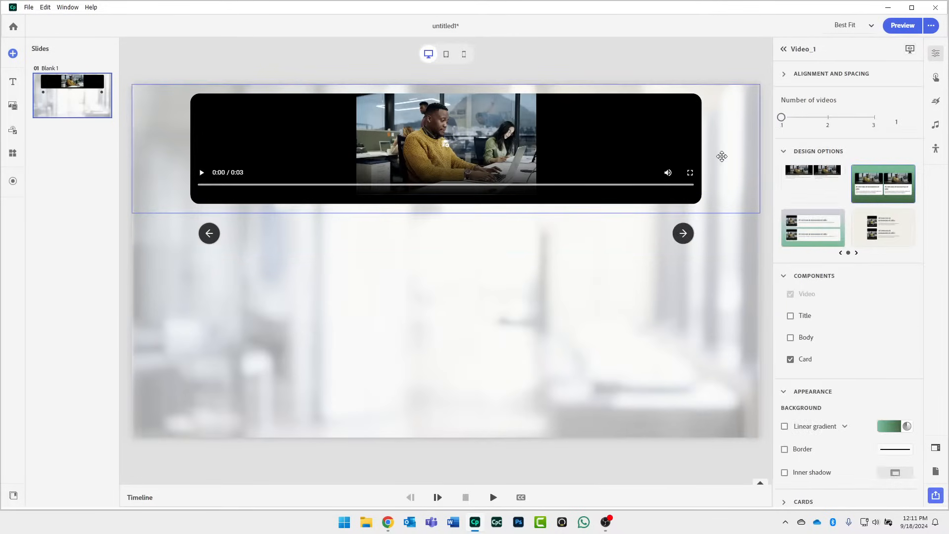
{"action": "left_click", "coordinate": [785, 74]}
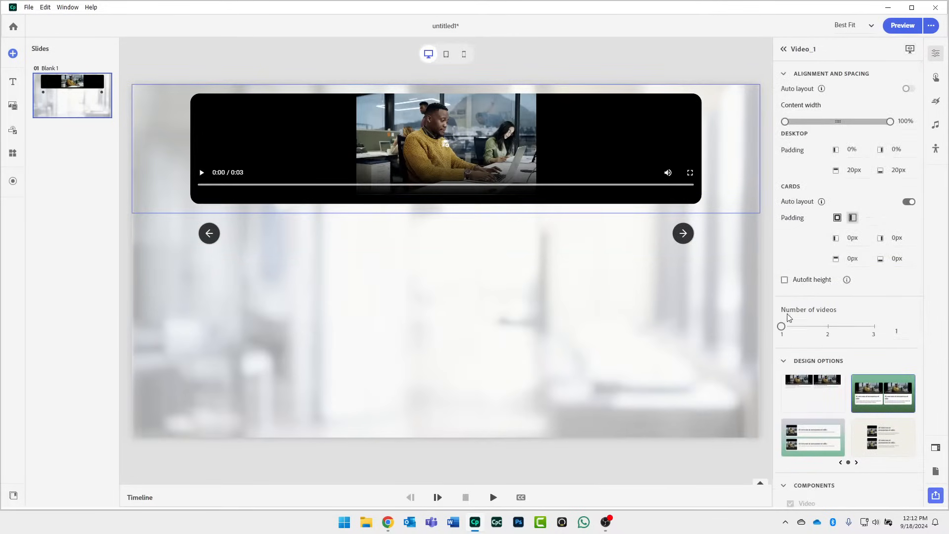
{"action": "left_click", "coordinate": [785, 280]}
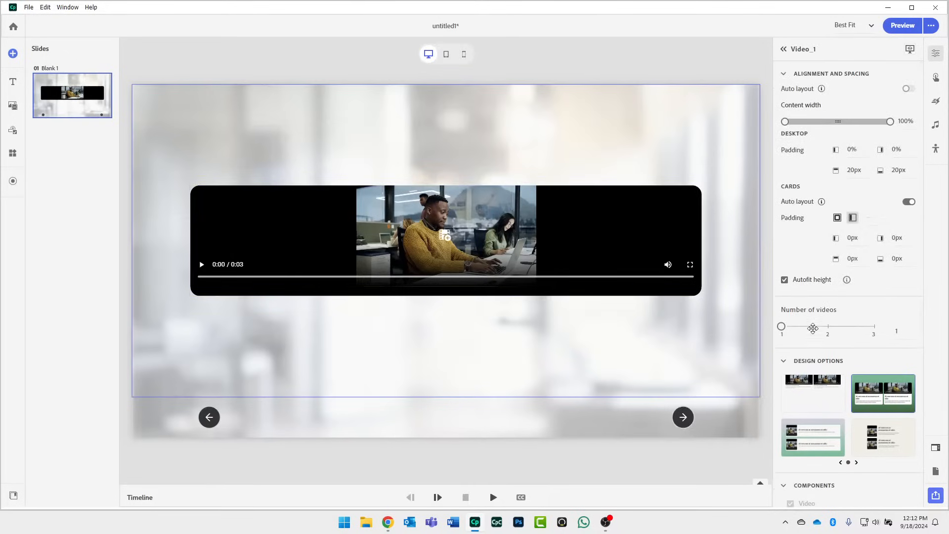
Enlarge the video block downward to fill the space above the arrow buttons, switching Autofit height off for the resize and back on.
{"action": "left_click", "coordinate": [784, 281]}
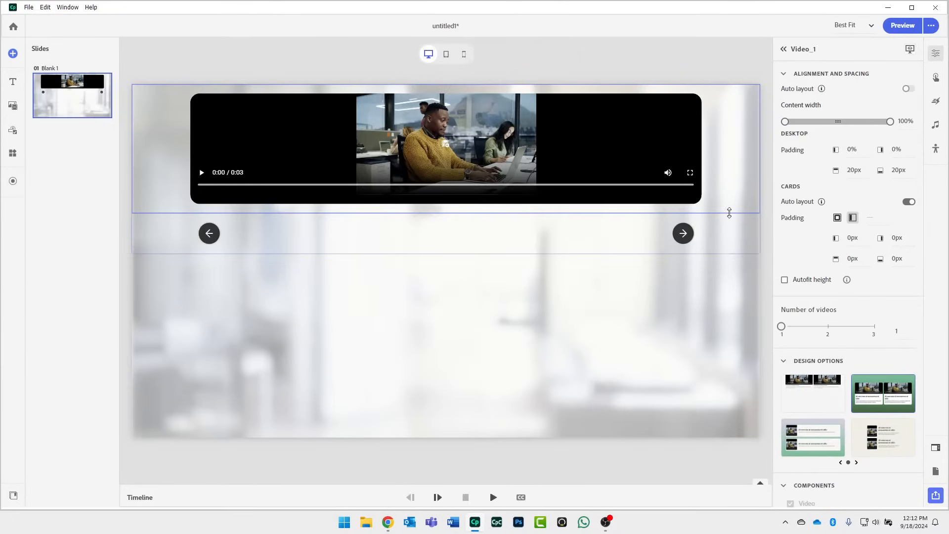
{"action": "left_click_drag", "start_coordinate": [729, 213], "coordinate": [723, 392]}
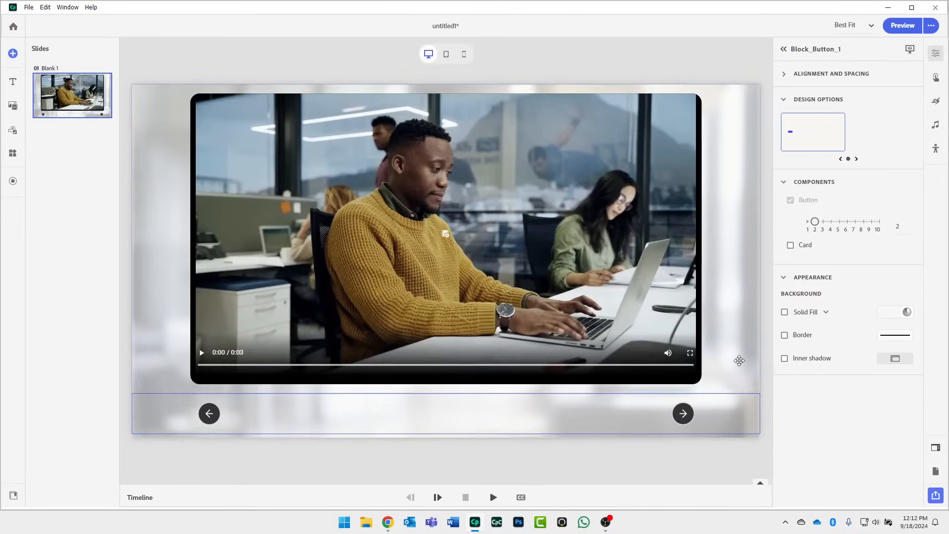
{"action": "left_click", "coordinate": [738, 298]}
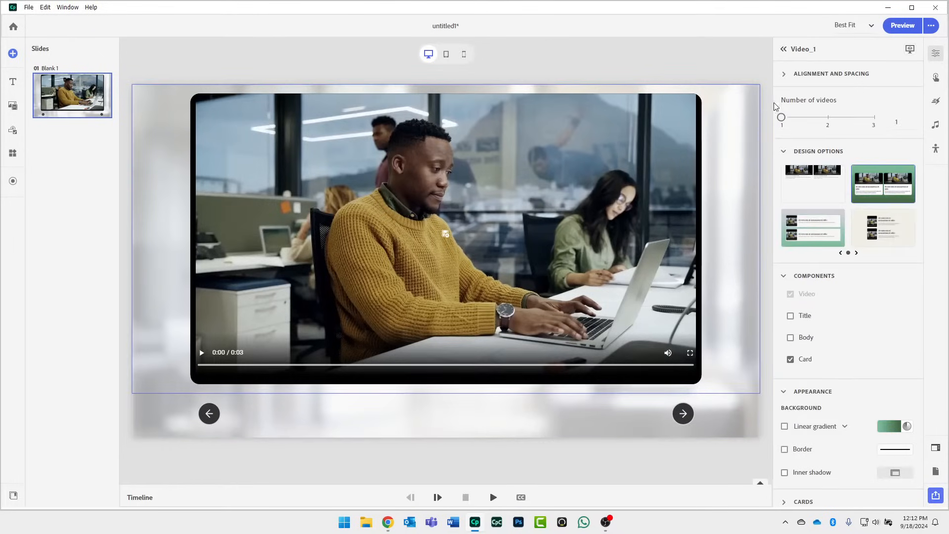
{"action": "left_click", "coordinate": [783, 75]}
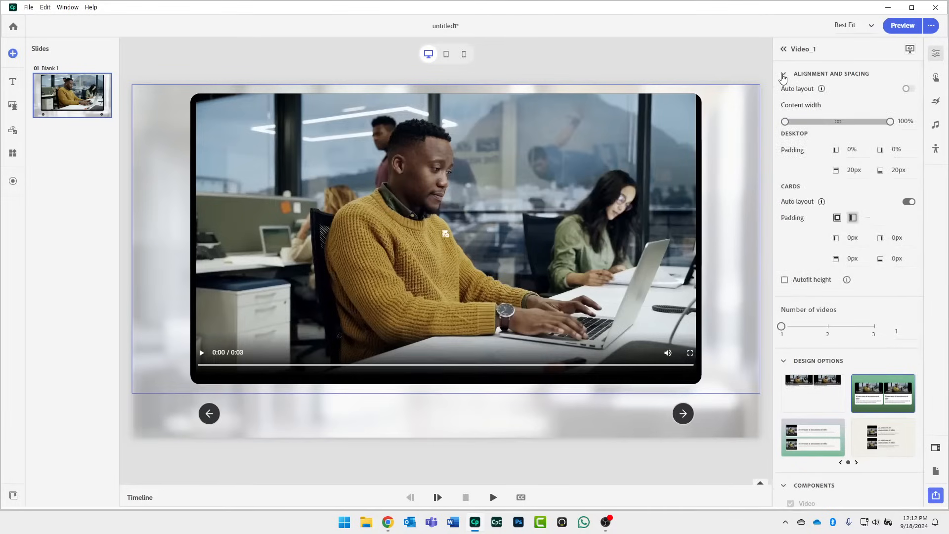
{"action": "left_click", "coordinate": [785, 280]}
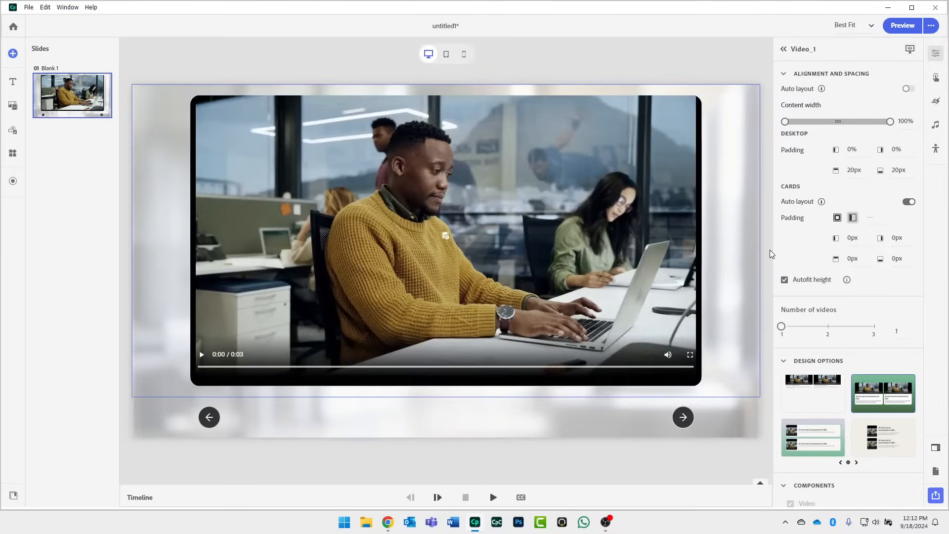
Replace the placeholder video with the Corporate Office Meeting video from the Assets library.
{"action": "left_click", "coordinate": [445, 237]}
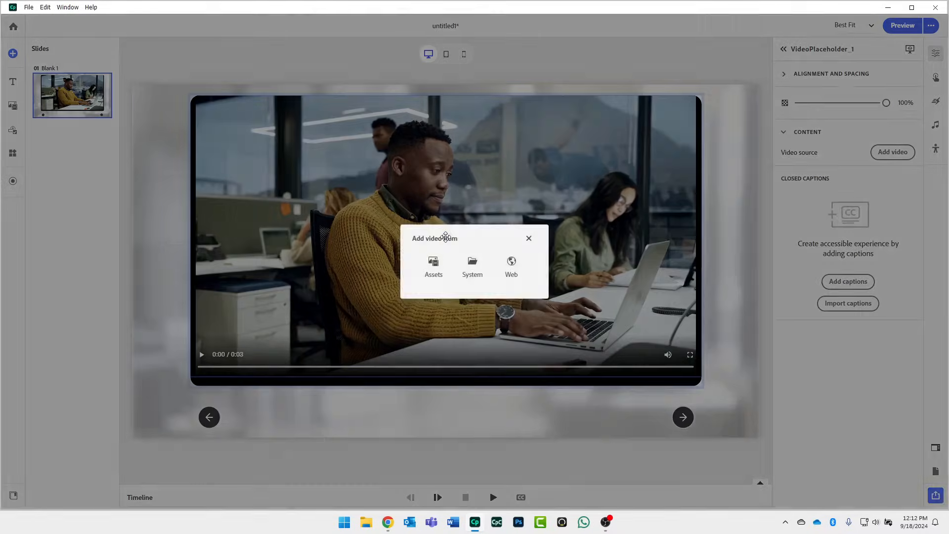
{"action": "left_click", "coordinate": [432, 265]}
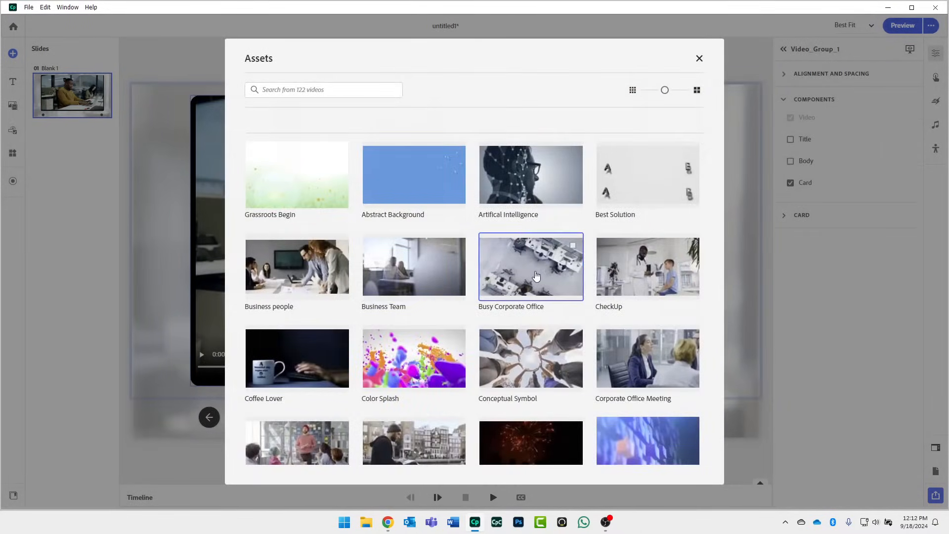
{"action": "scroll", "coordinate": [531, 267], "scroll_direction": "down", "scroll_amount": 3}
{"action": "left_click", "coordinate": [637, 206]}
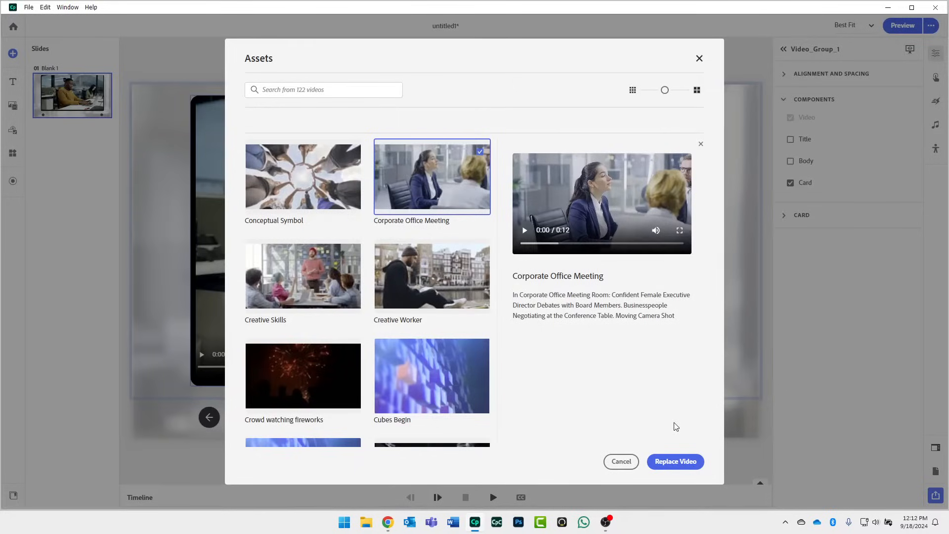
{"action": "left_click", "coordinate": [676, 461]}
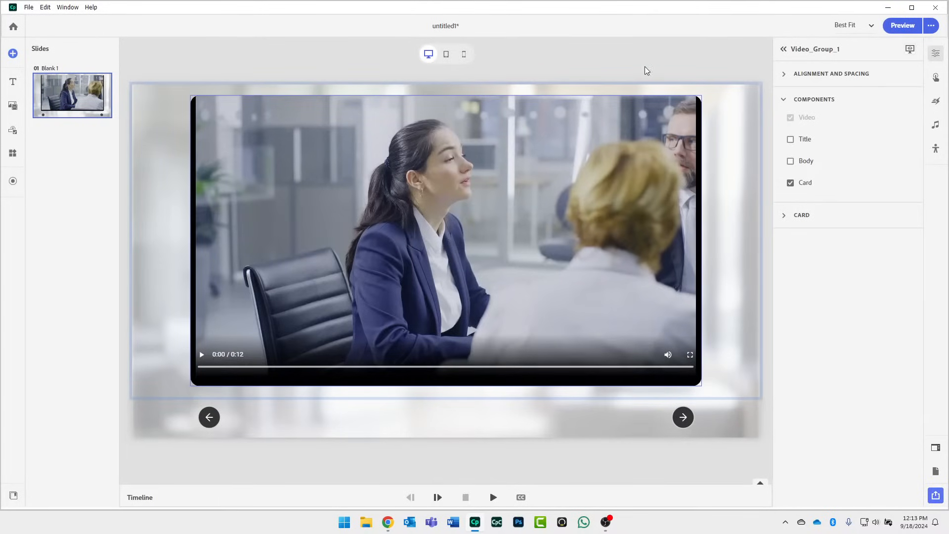
Preview the project in the browser, play the video, check the tablet and phone layouts, and close the preview.
{"action": "left_click", "coordinate": [903, 27]}
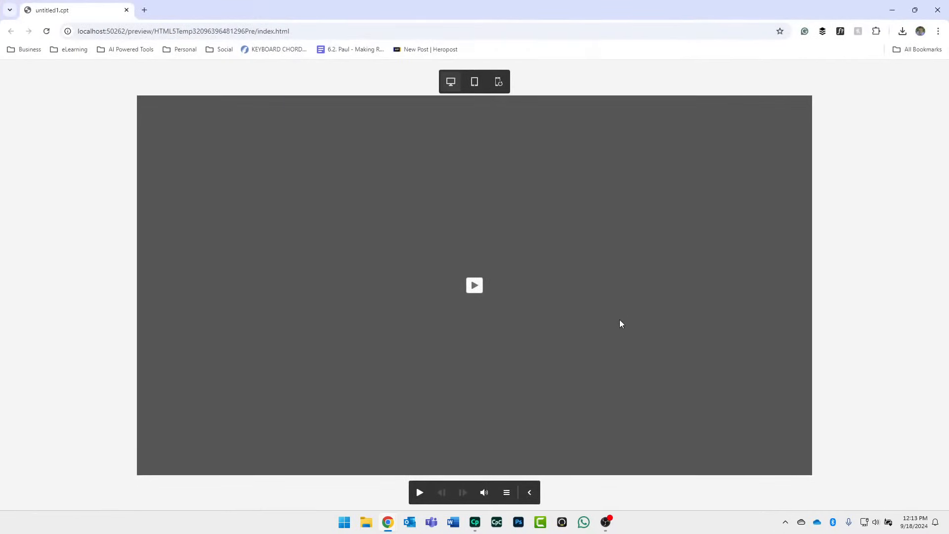
{"action": "left_click", "coordinate": [477, 289]}
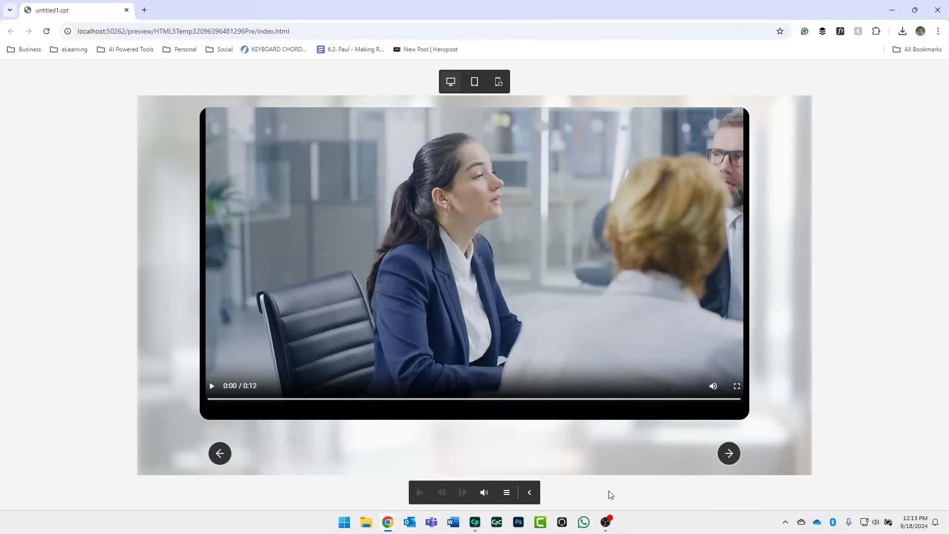
{"action": "left_click", "coordinate": [211, 388]}
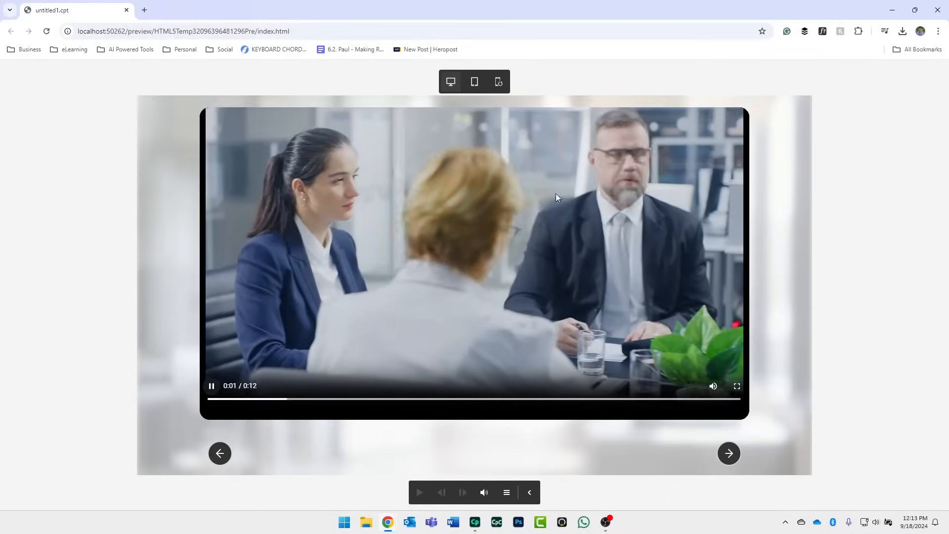
{"action": "left_click", "coordinate": [474, 83]}
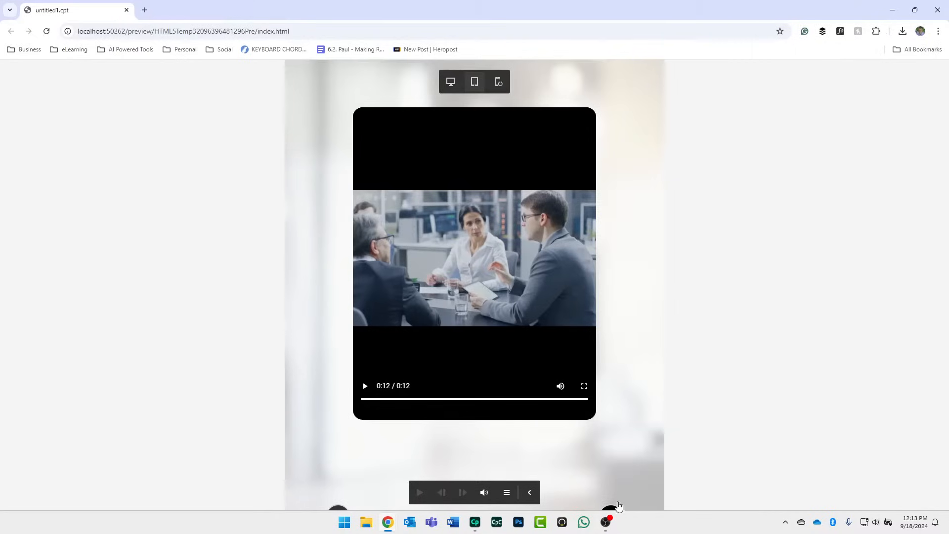
{"action": "left_click", "coordinate": [499, 84]}
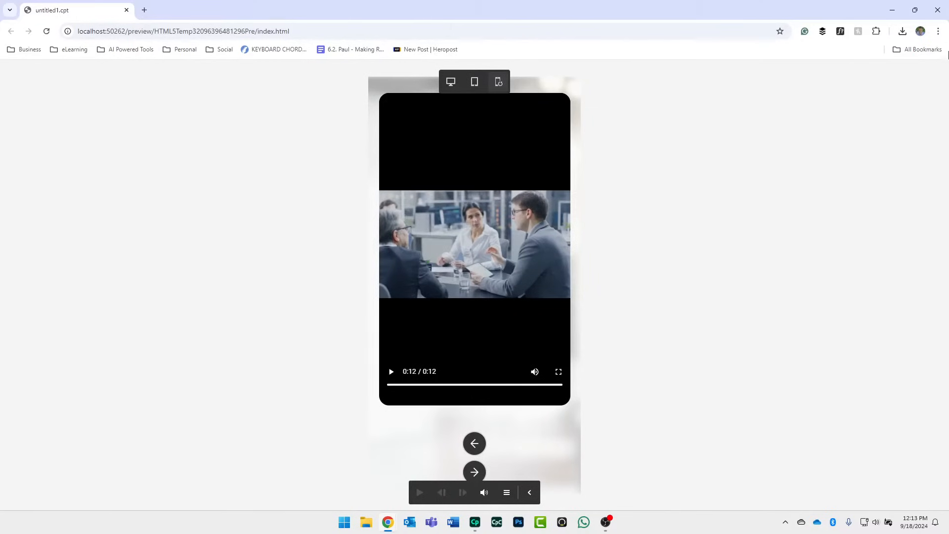
{"action": "left_click", "coordinate": [938, 10]}
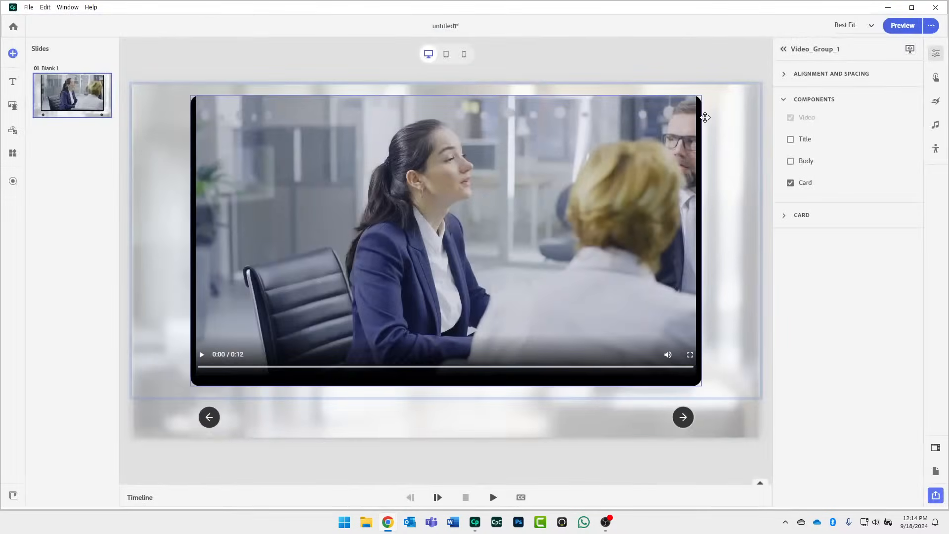
Set the project's content display to Proportional and its desktop dimensions to 1920 x 1080 px.
{"action": "left_click", "coordinate": [763, 98]}
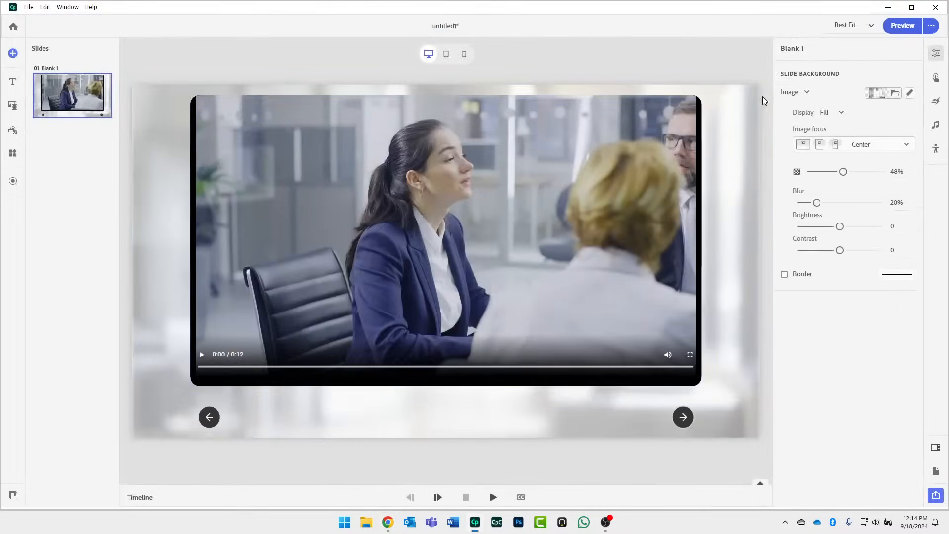
{"action": "left_click", "coordinate": [935, 472]}
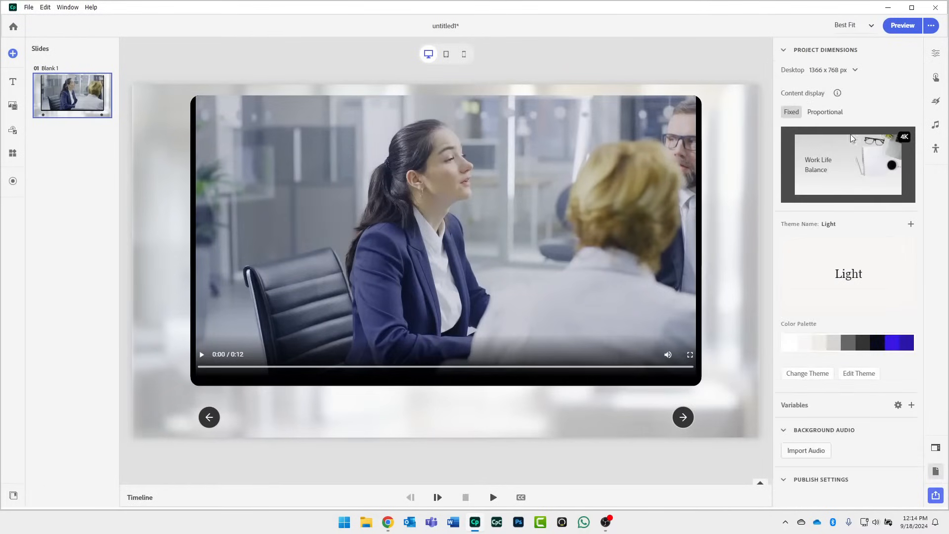
{"action": "left_click", "coordinate": [826, 113]}
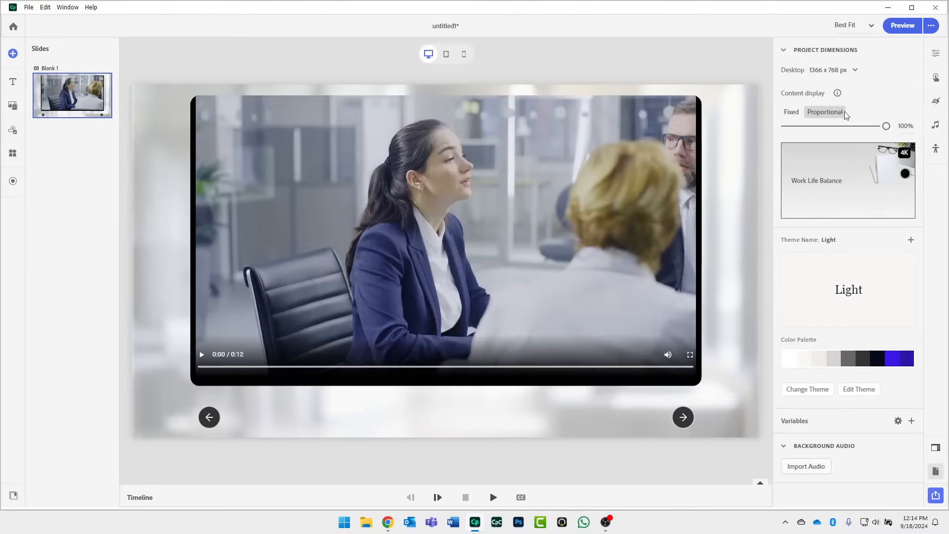
{"action": "left_click", "coordinate": [855, 71]}
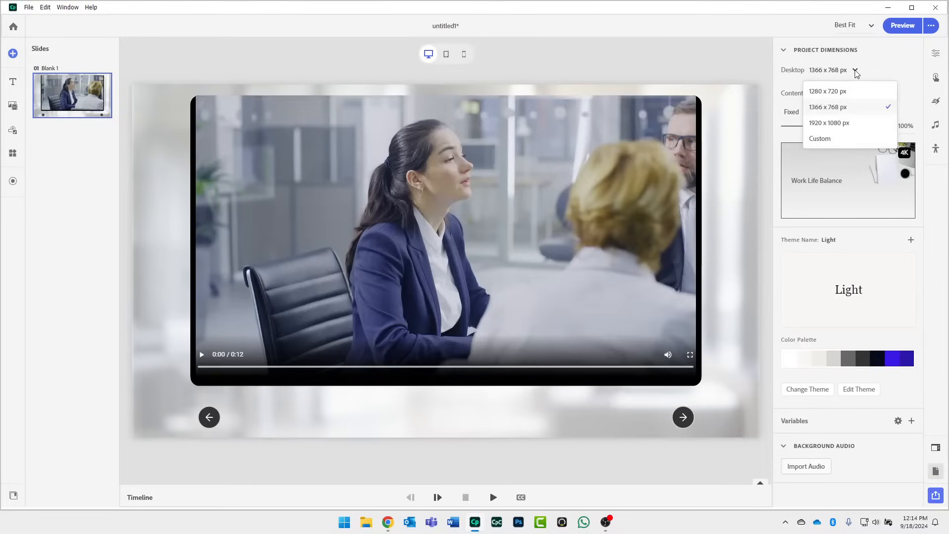
{"action": "left_click", "coordinate": [831, 123]}
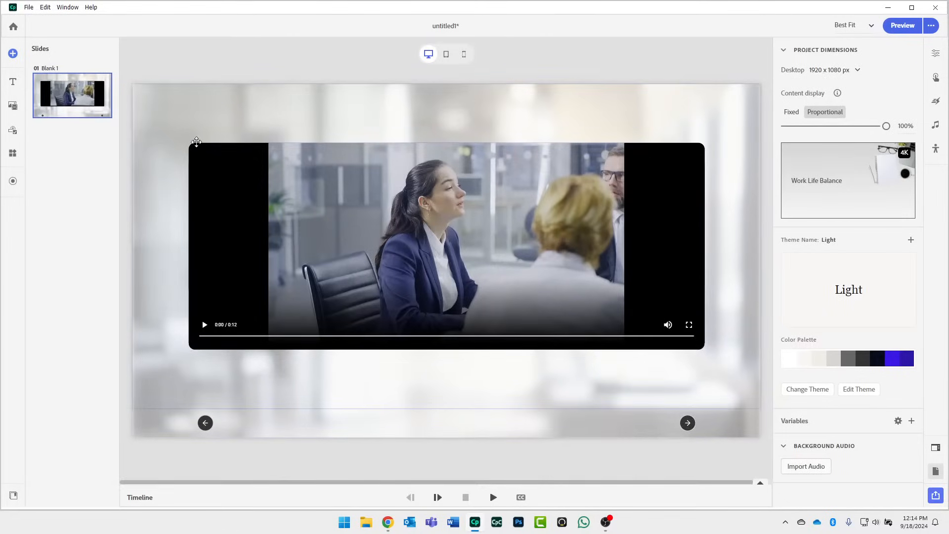
Turn off Autofit height for the video block and extend it downward until the arrow buttons sit near the slide's lower edge.
{"action": "left_click", "coordinate": [735, 322]}
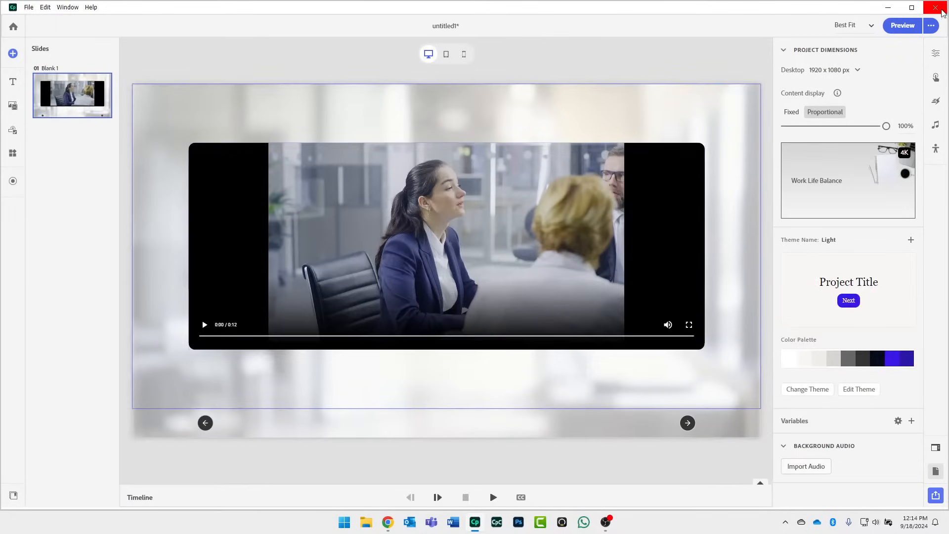
{"action": "left_click", "coordinate": [784, 73]}
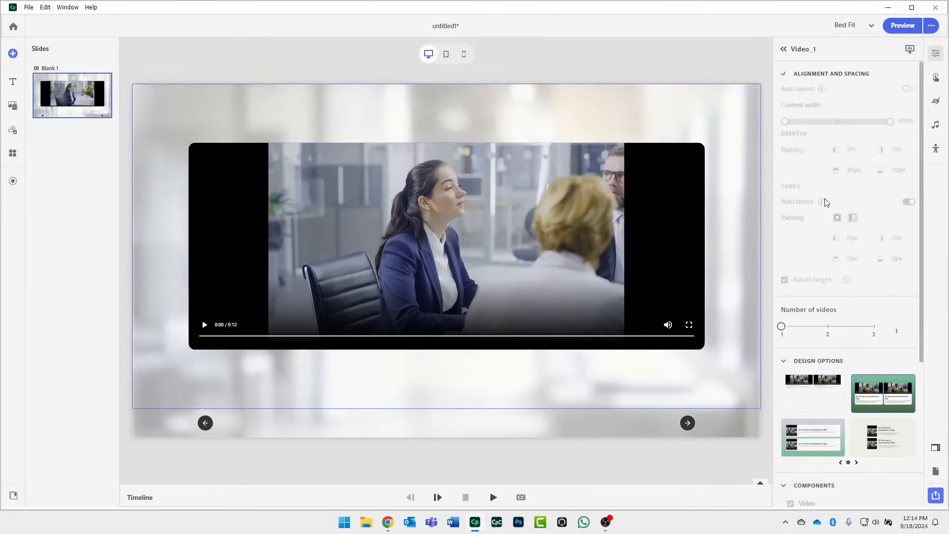
{"action": "left_click", "coordinate": [785, 281]}
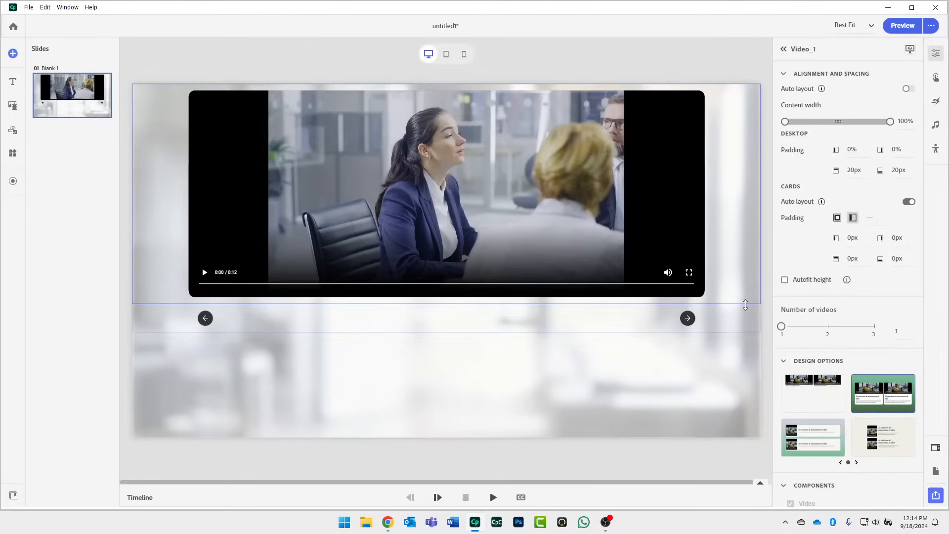
{"action": "left_click", "coordinate": [746, 319]}
{"action": "left_click_drag", "start_coordinate": [743, 366], "coordinate": [741, 406]}
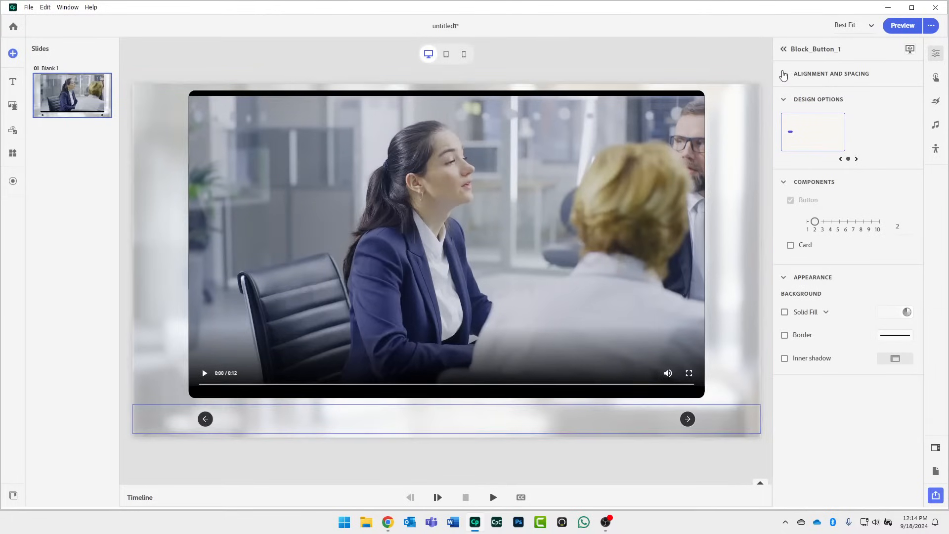
Turn on Autofit height for the arrow button block.
{"action": "left_click", "coordinate": [781, 74]}
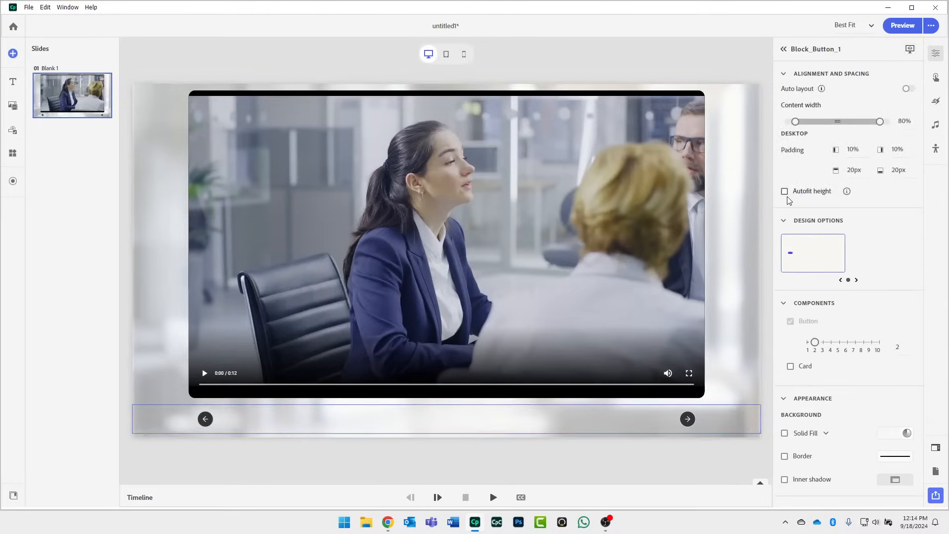
{"action": "left_click", "coordinate": [784, 192]}
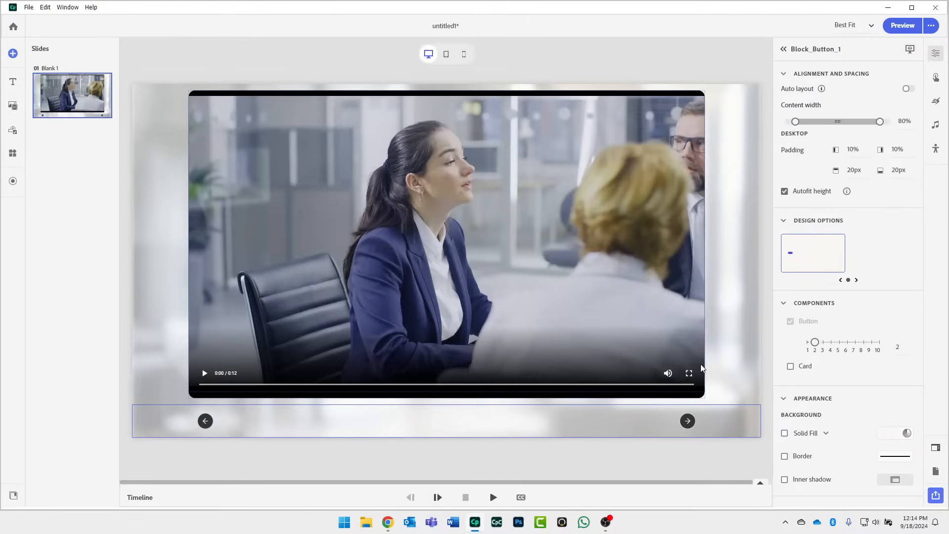
Preview the project in the browser and inspect the full desktop layout of the video and arrow buttons.
{"action": "left_click", "coordinate": [904, 27]}
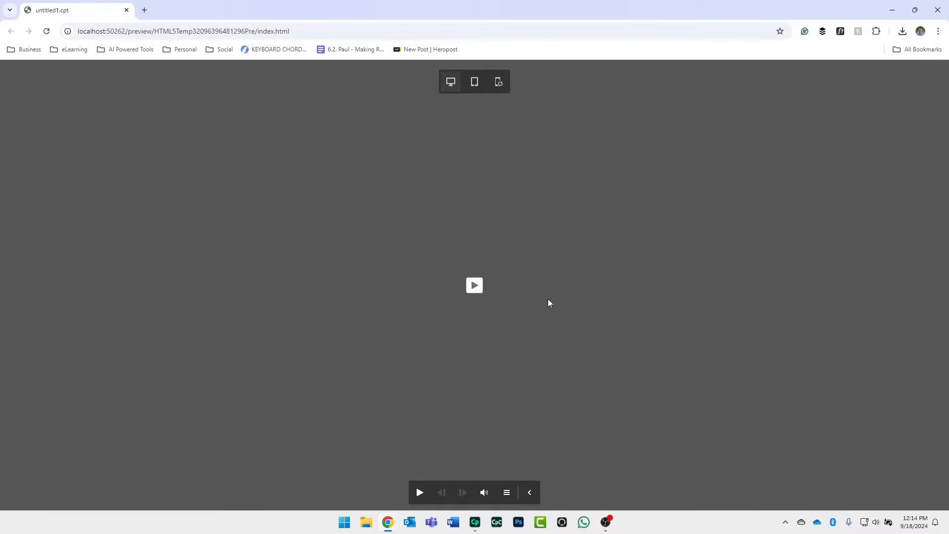
{"action": "left_click", "coordinate": [475, 285]}
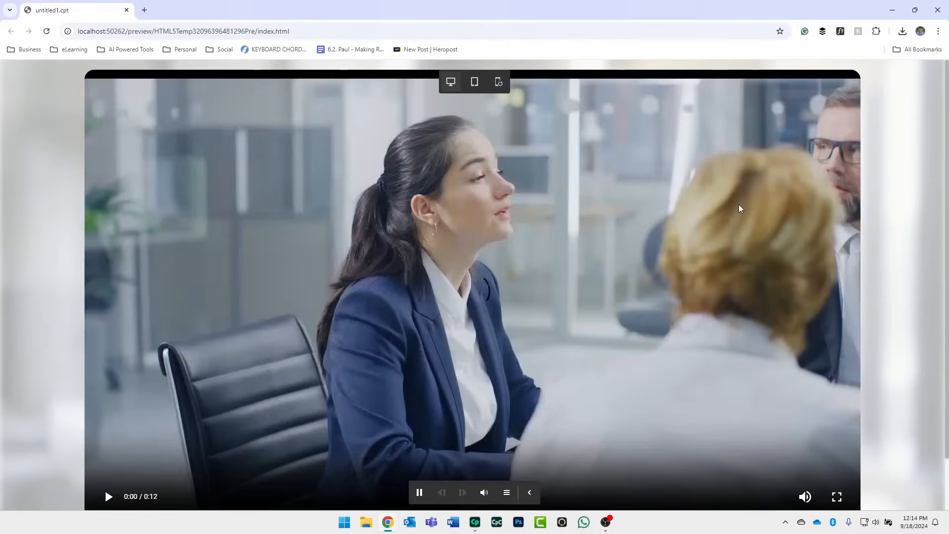
{"action": "scroll", "coordinate": [778, 295], "scroll_direction": "down", "scroll_amount": 1}
{"action": "scroll", "coordinate": [775, 287], "scroll_direction": "up", "scroll_amount": 2}
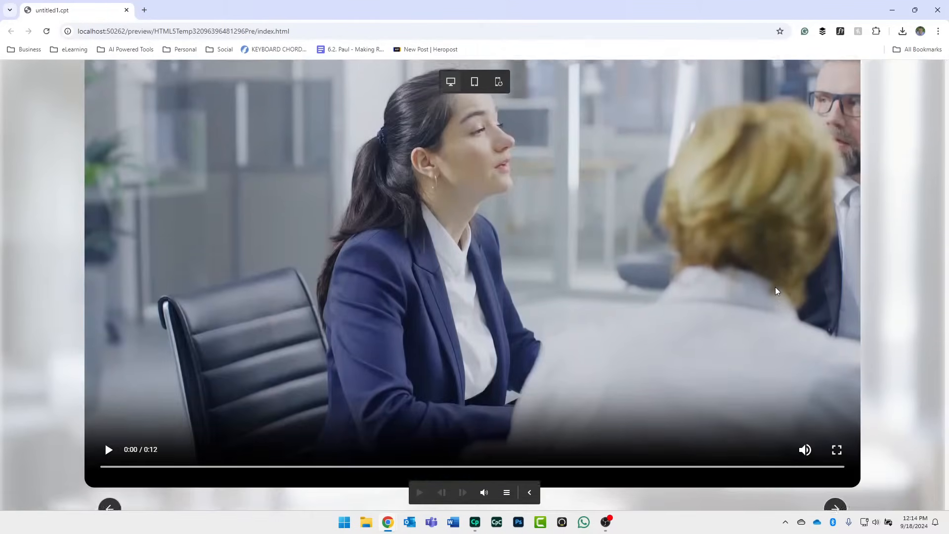
{"action": "scroll", "coordinate": [775, 287], "scroll_direction": "down", "scroll_amount": 2}
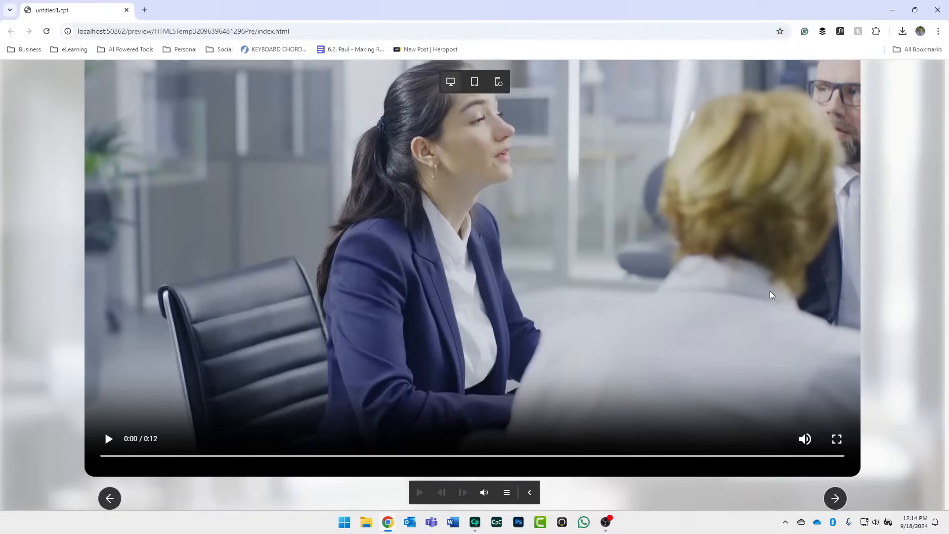
{"action": "scroll", "coordinate": [770, 292], "scroll_direction": "up", "scroll_amount": 1}
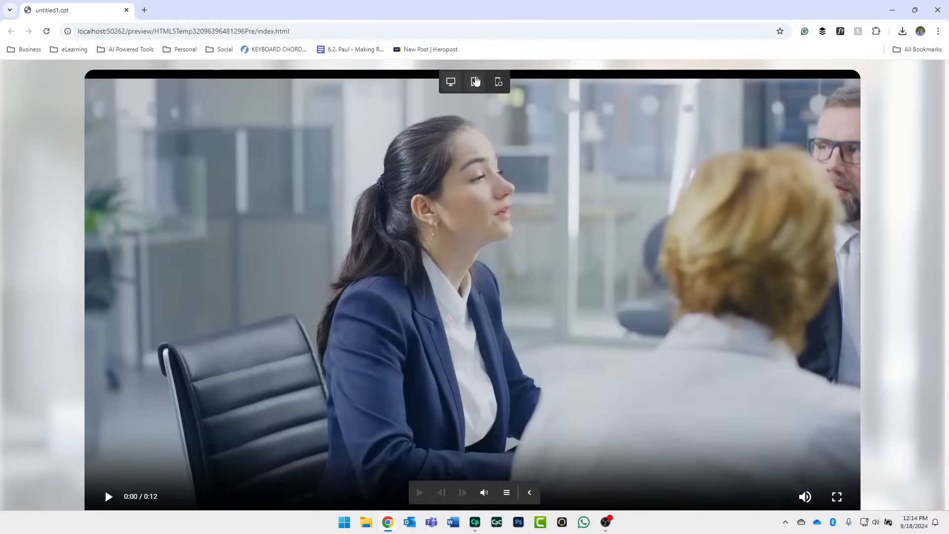
Check the preview's tablet and phone layouts, return to the desktop layout and play the video.
{"action": "left_click", "coordinate": [476, 82]}
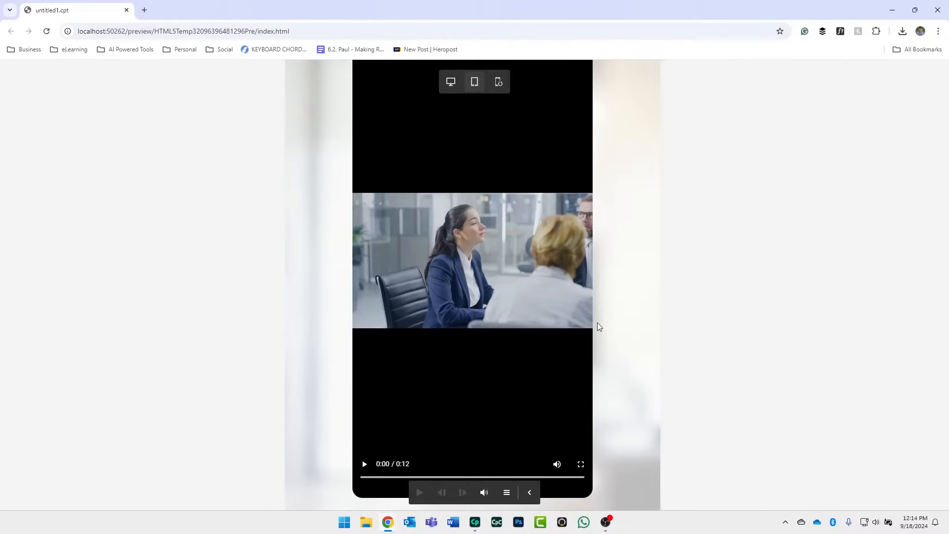
{"action": "left_click", "coordinate": [498, 82]}
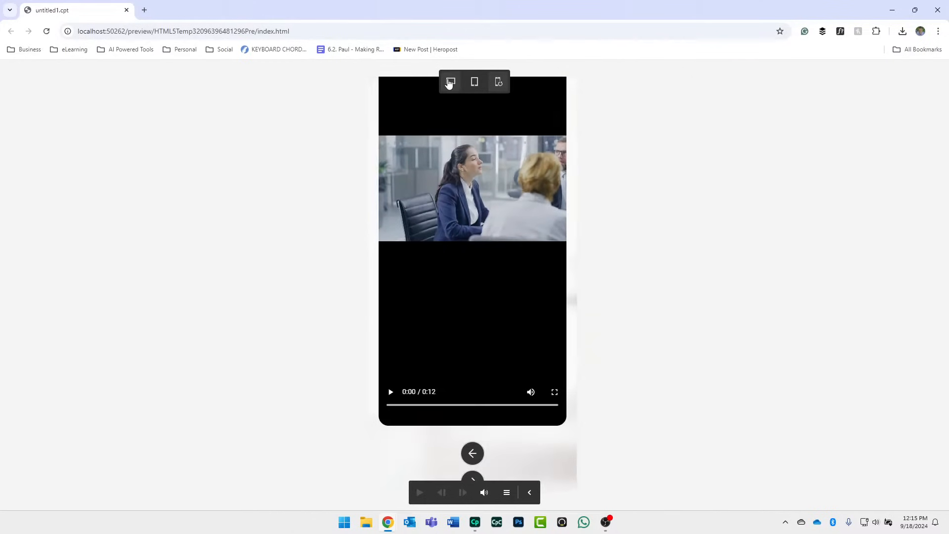
{"action": "left_click", "coordinate": [450, 82]}
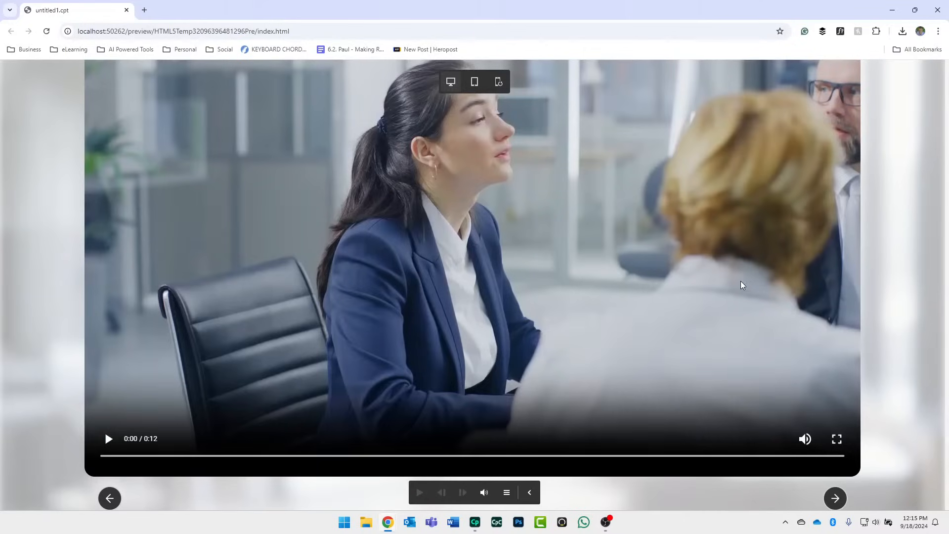
{"action": "left_click", "coordinate": [109, 439]}
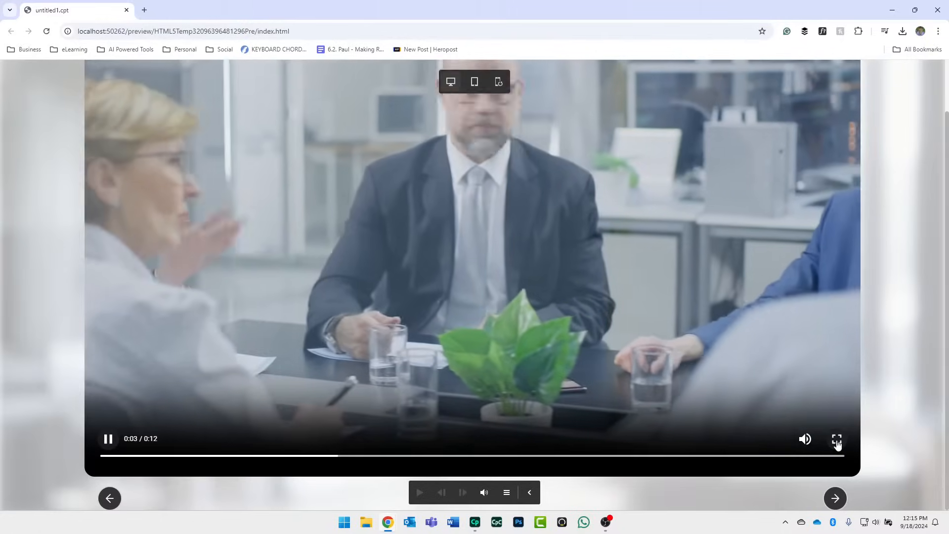
View the playing video in full screen, return to the normal view and close the preview.
{"action": "left_click", "coordinate": [836, 440]}
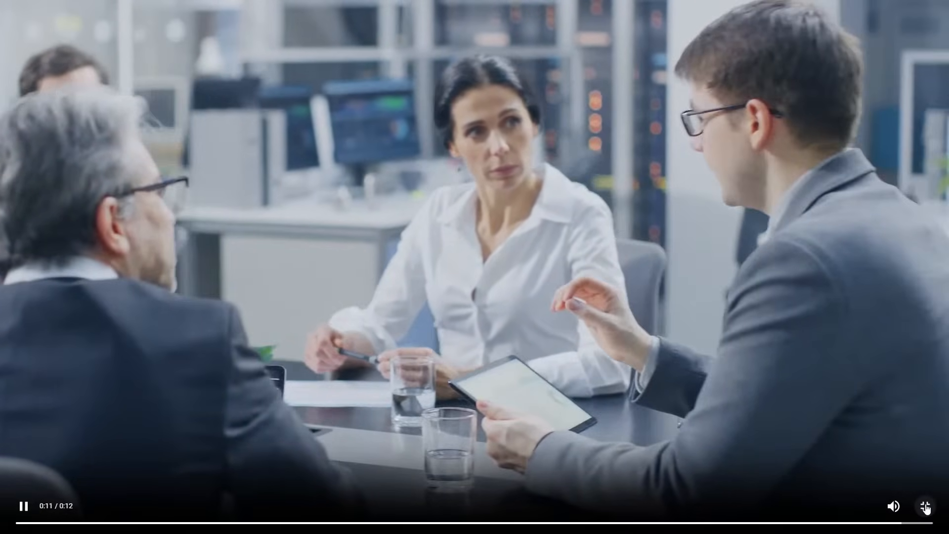
{"action": "left_click", "coordinate": [926, 507]}
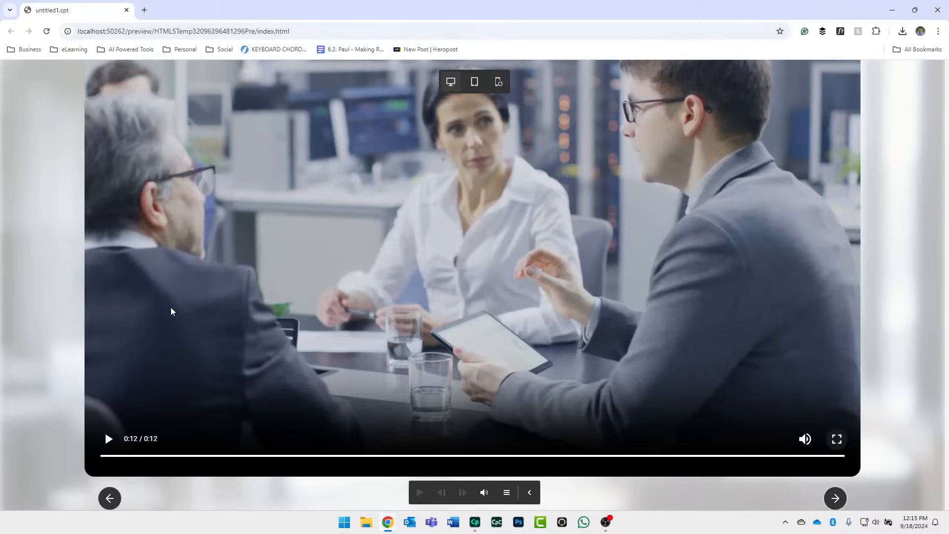
{"action": "left_click", "coordinate": [937, 10]}
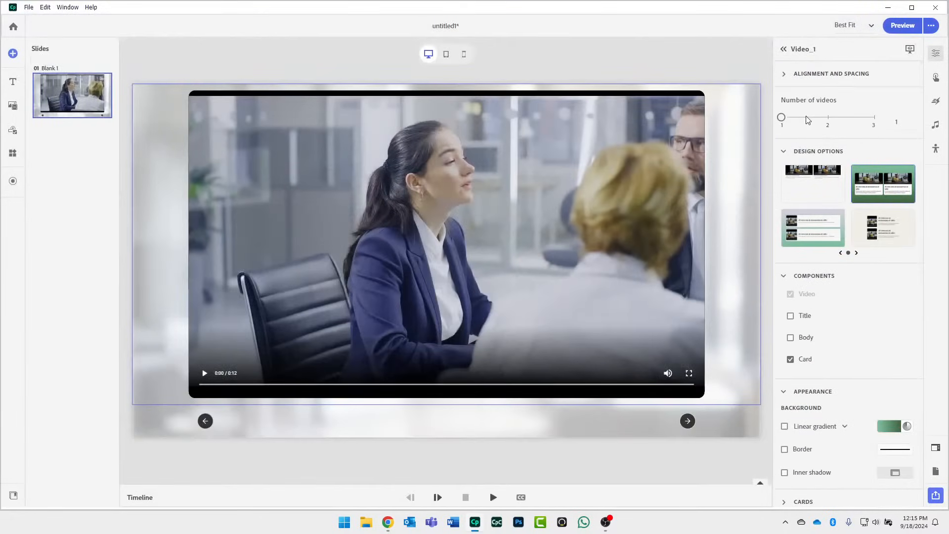
Set the project's content display to Fixed and the desktop dimensions to 1366 x 768 px.
{"action": "left_click", "coordinate": [935, 471]}
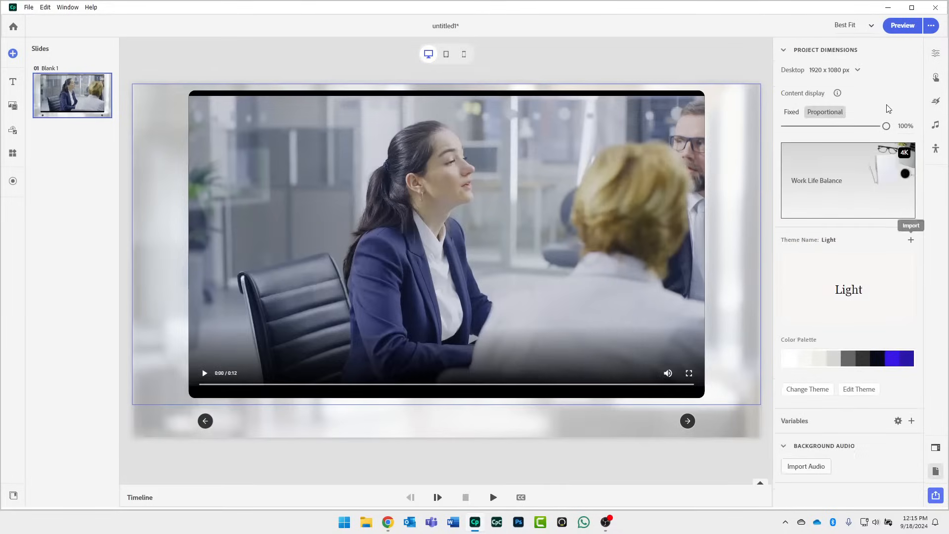
{"action": "left_click", "coordinate": [791, 113]}
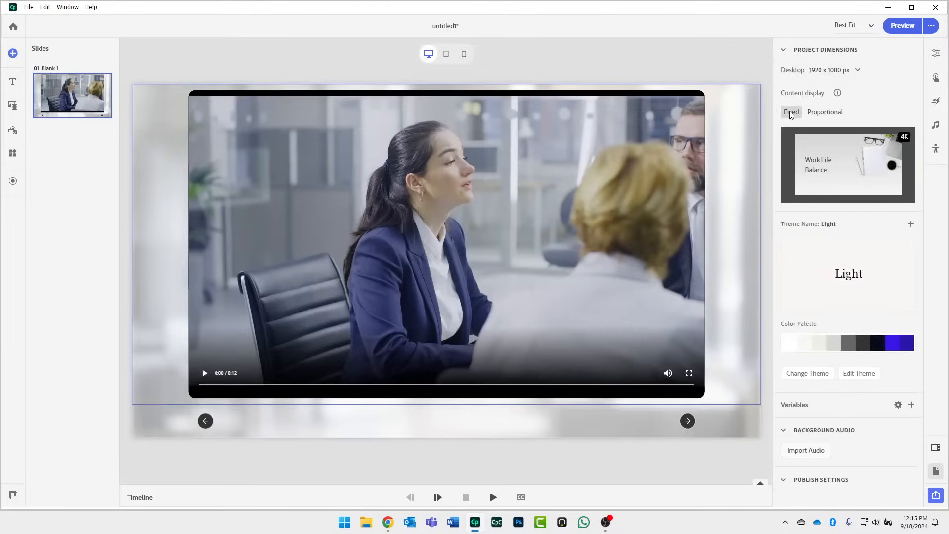
{"action": "left_click", "coordinate": [834, 72]}
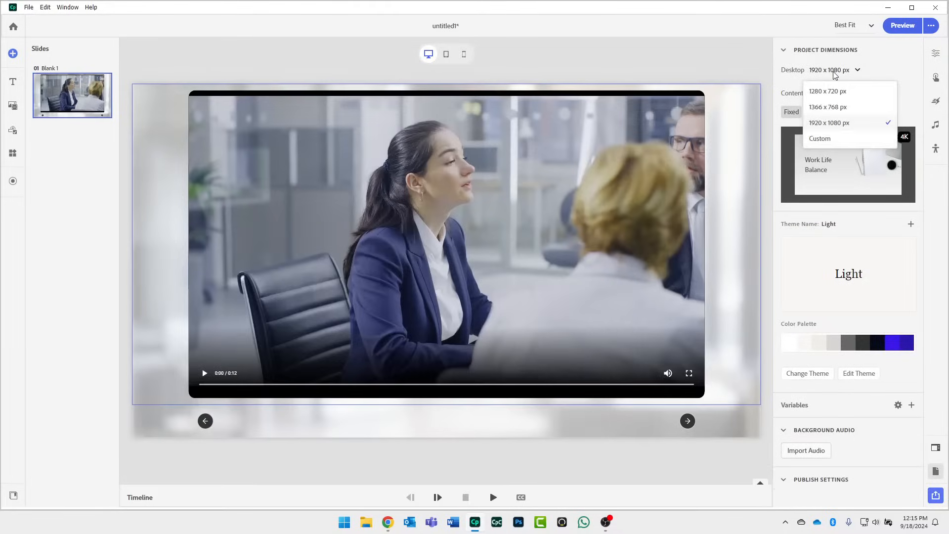
{"action": "left_click", "coordinate": [831, 108]}
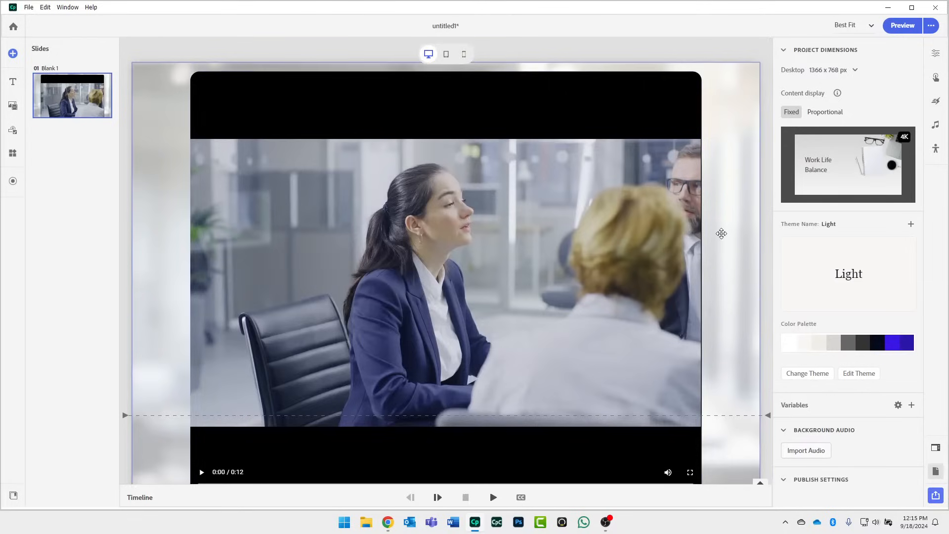
Set the video block's upper and lower padding to 0 px and shorten it until the arrow buttons fit within the slide.
{"action": "scroll", "coordinate": [719, 234], "scroll_direction": "down", "scroll_amount": 2}
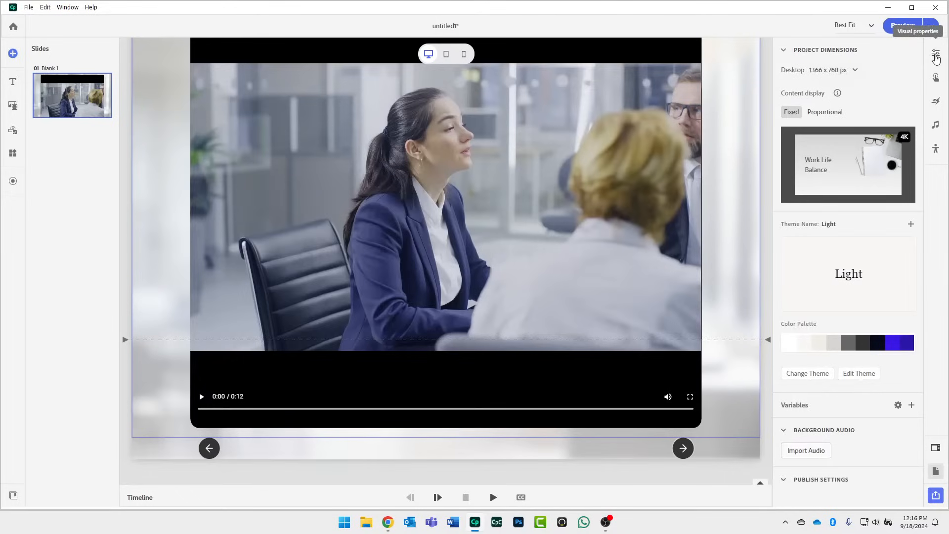
{"action": "left_click", "coordinate": [936, 58]}
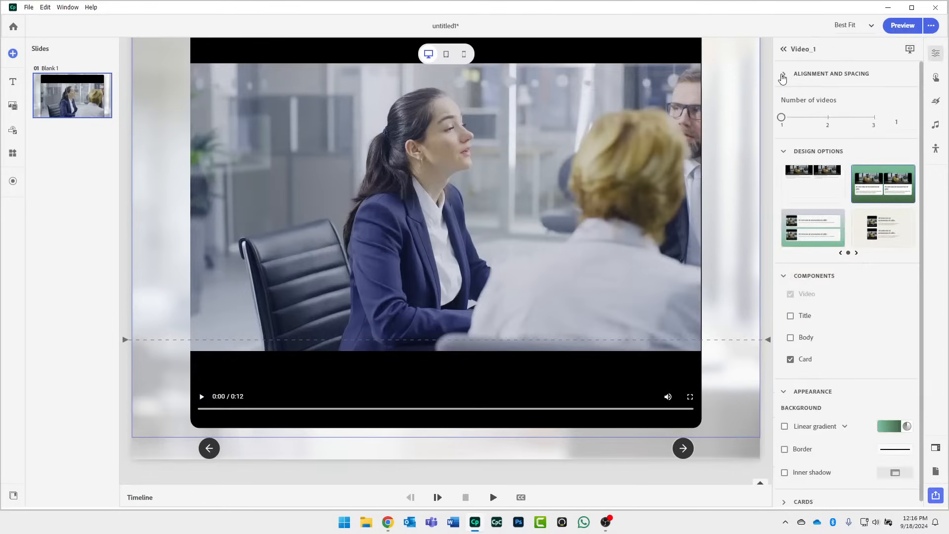
{"action": "left_click", "coordinate": [783, 75]}
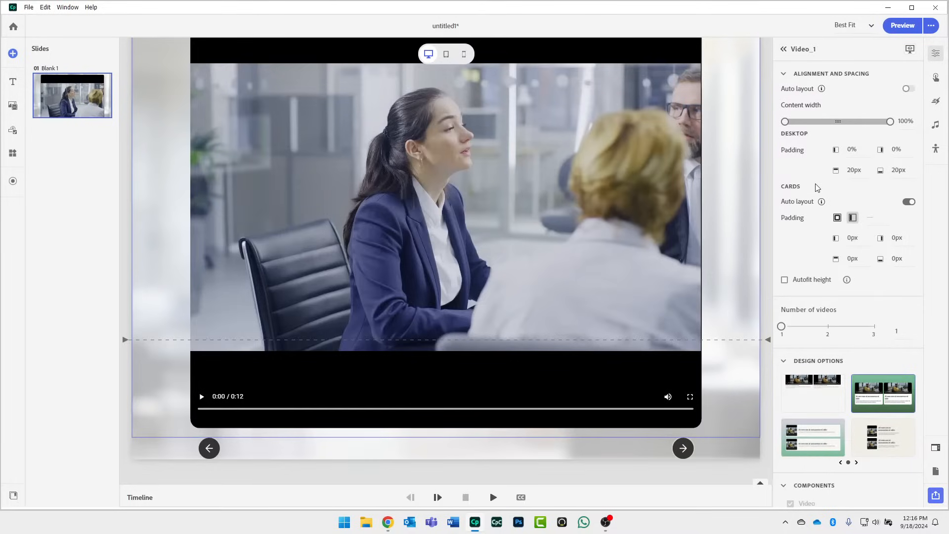
{"action": "left_click", "coordinate": [729, 441]}
{"action": "left_click_drag", "start_coordinate": [729, 431], "coordinate": [737, 315]}
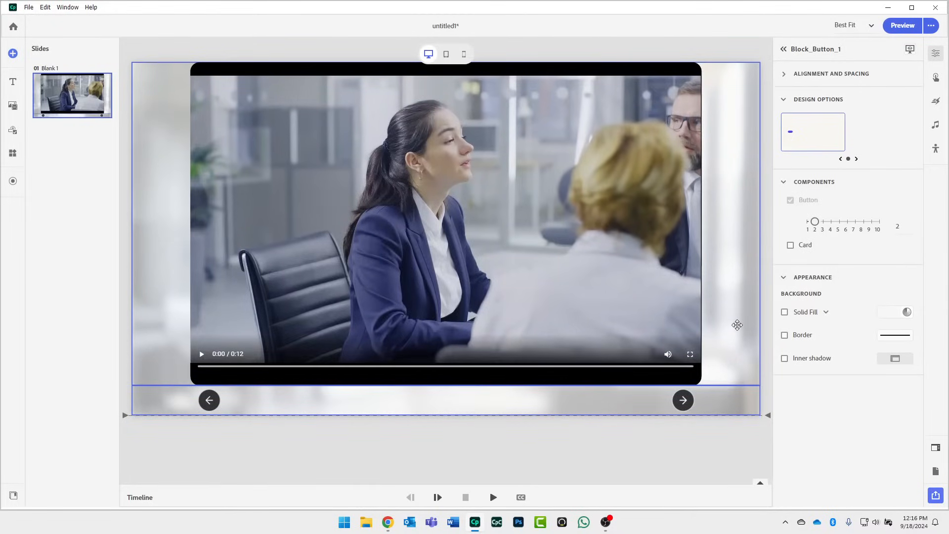
Turn on Autofit height for the video block.
{"action": "left_click", "coordinate": [737, 325]}
{"action": "left_click", "coordinate": [785, 74]}
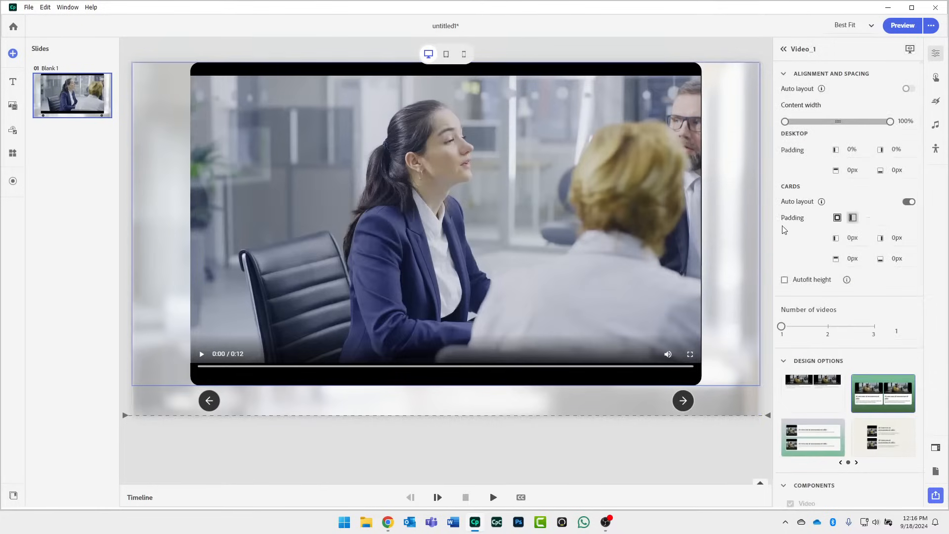
{"action": "left_click", "coordinate": [784, 280]}
Preview the fixed-size project in the browser, inspect the slide's desktop layout and close the preview.
{"action": "left_click", "coordinate": [914, 28]}
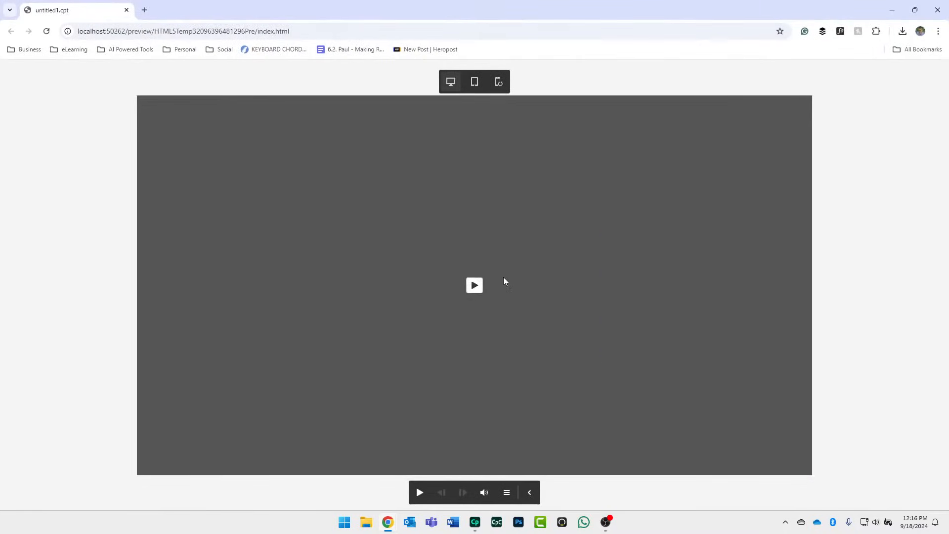
{"action": "left_click", "coordinate": [475, 285]}
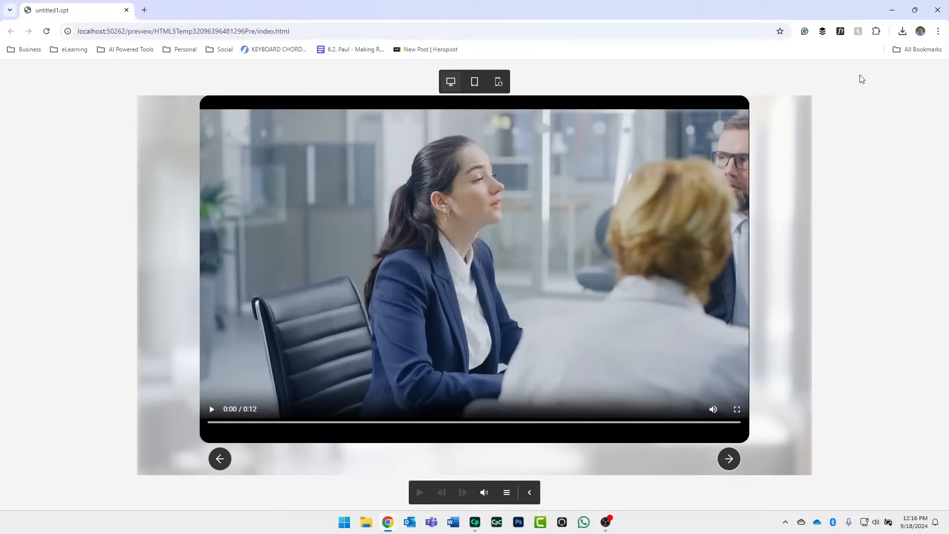
{"action": "left_click", "coordinate": [939, 14]}
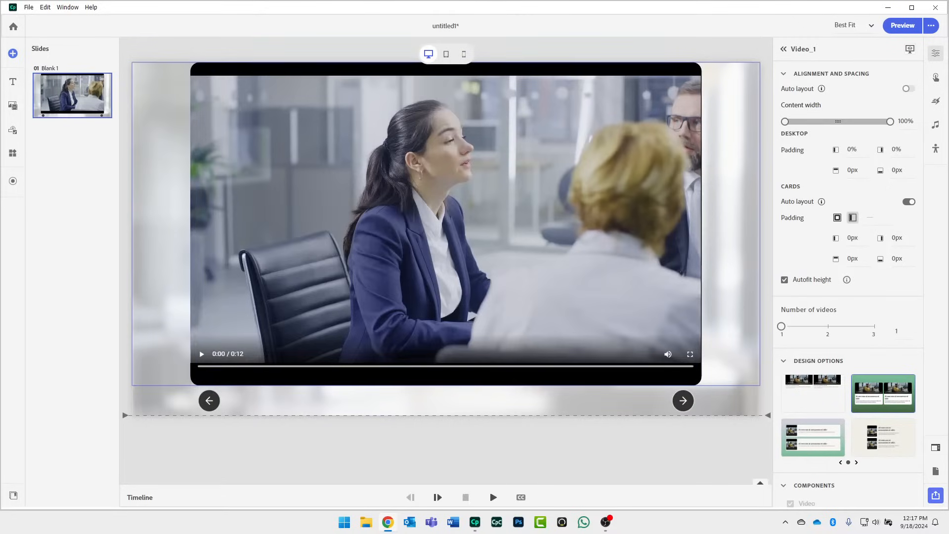
Add a second blank slide and insert an image block on it.
{"action": "left_click", "coordinate": [13, 54]}
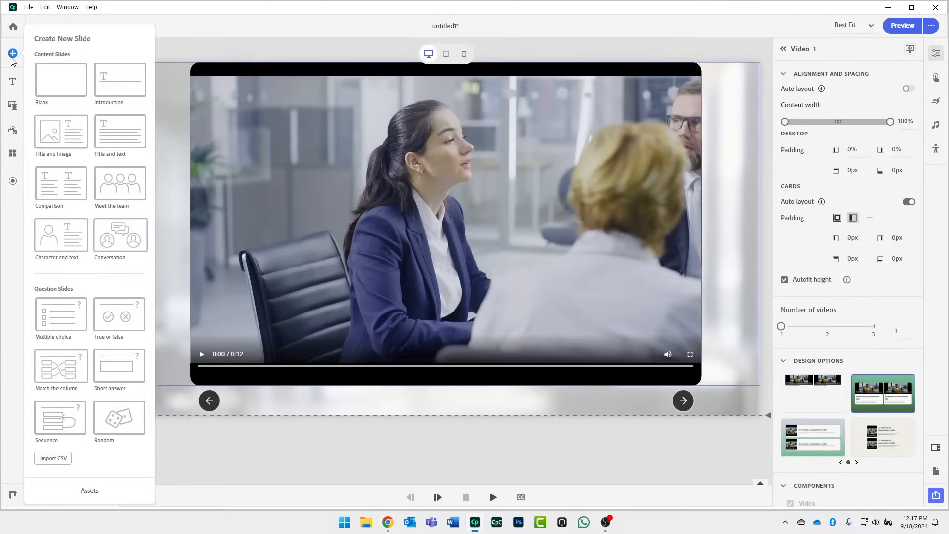
{"action": "left_click", "coordinate": [52, 81]}
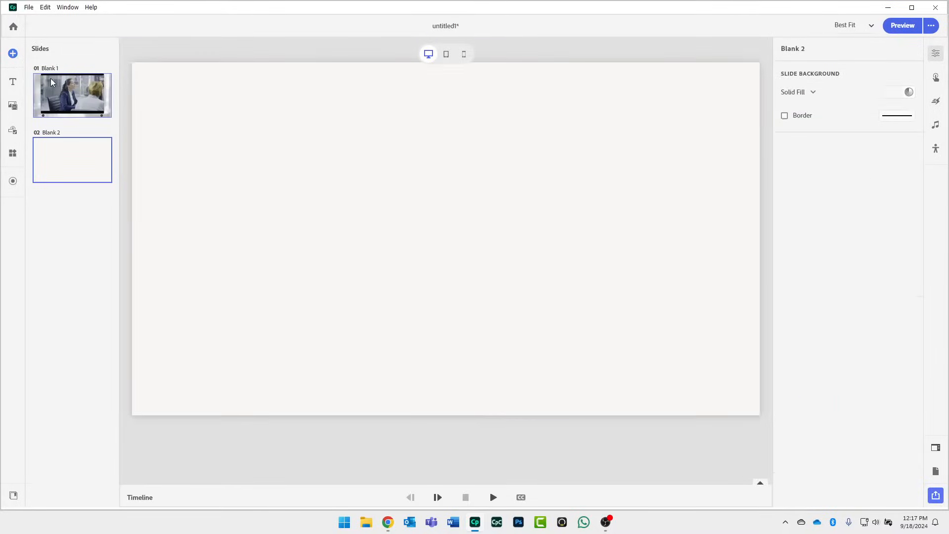
{"action": "left_click", "coordinate": [14, 84]}
{"action": "left_click", "coordinate": [13, 84]}
{"action": "left_click", "coordinate": [13, 105]}
{"action": "left_click", "coordinate": [48, 133]}
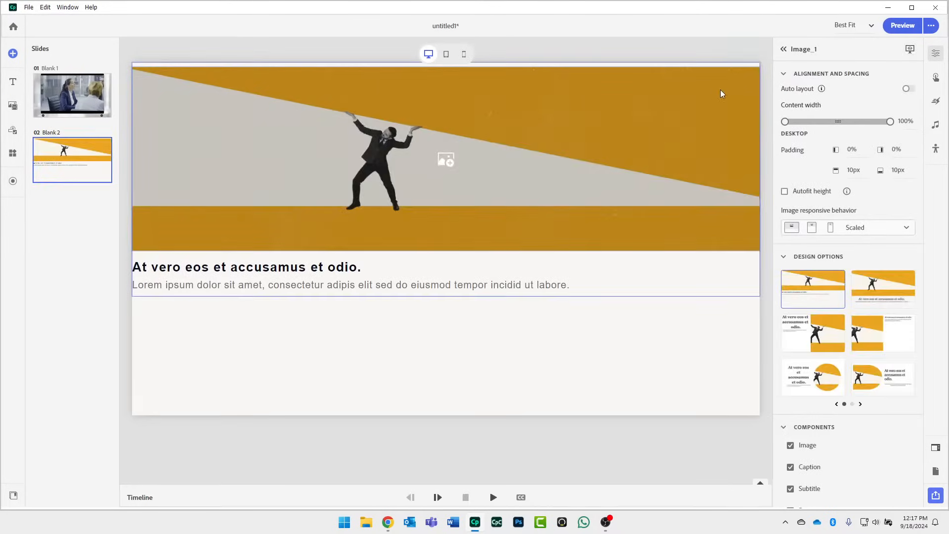
Set the image block's content width to 80%.
{"action": "left_click", "coordinate": [905, 122]}
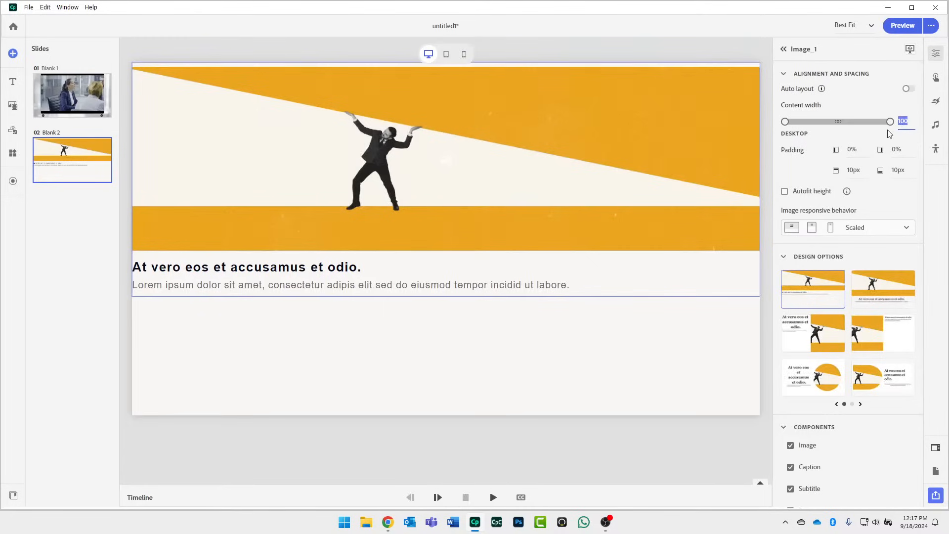
{"action": "type", "text": "80"}
{"action": "key", "text": "Return"}
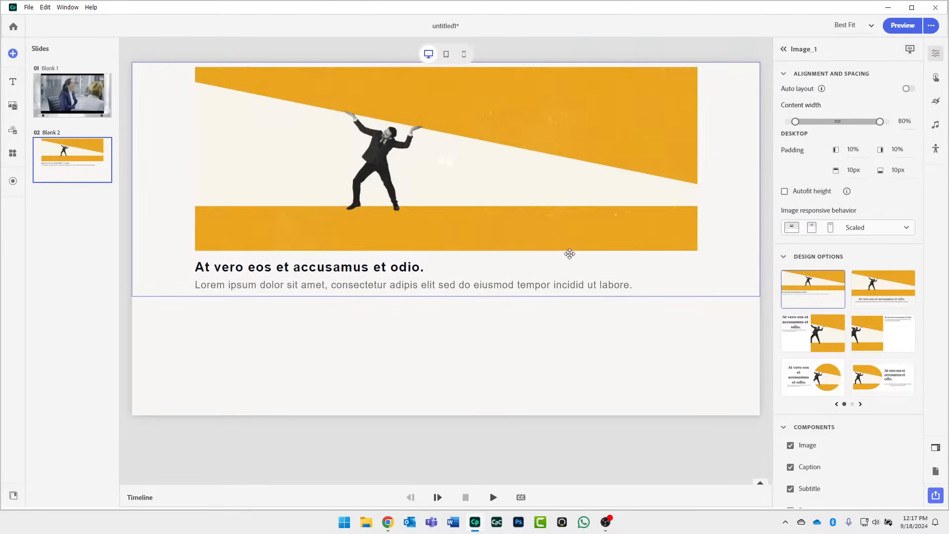
Replace the placeholder image with the Assets photo of hands typing on a laptop over a blue world map.
{"action": "left_click", "coordinate": [448, 157]}
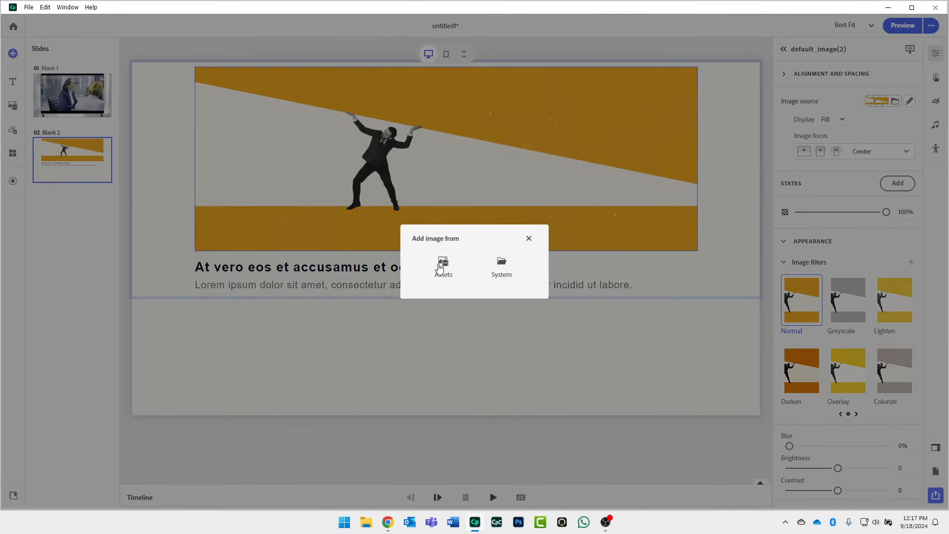
{"action": "left_click", "coordinate": [441, 265]}
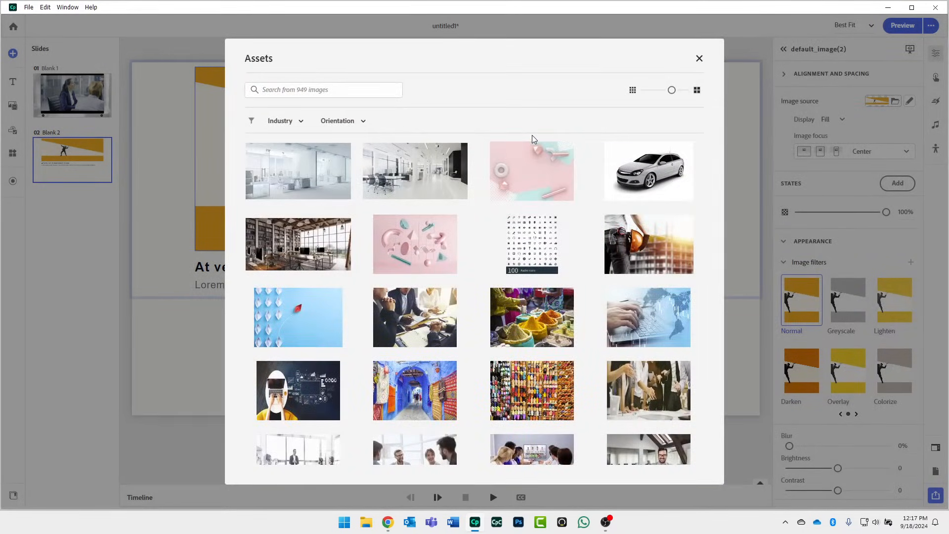
{"action": "scroll", "coordinate": [651, 335], "scroll_direction": "down", "scroll_amount": 2}
{"action": "left_click", "coordinate": [650, 218]}
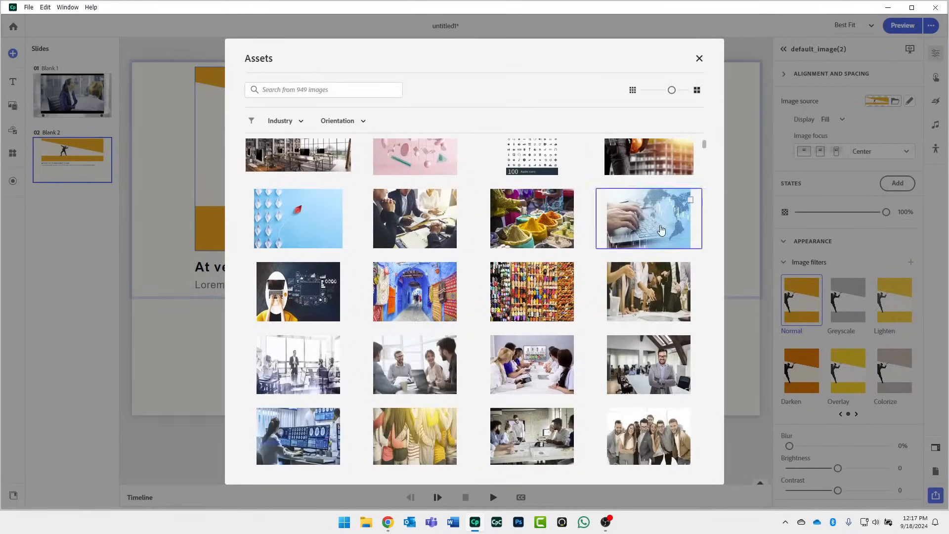
{"action": "left_click", "coordinate": [676, 461]}
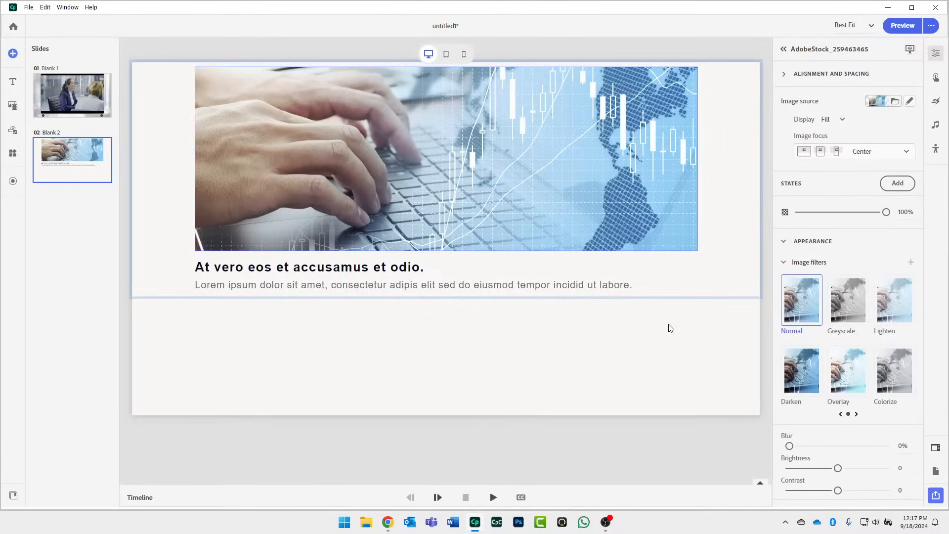
Set the image block's upper and lower padding to 20 px each.
{"action": "left_click", "coordinate": [732, 137]}
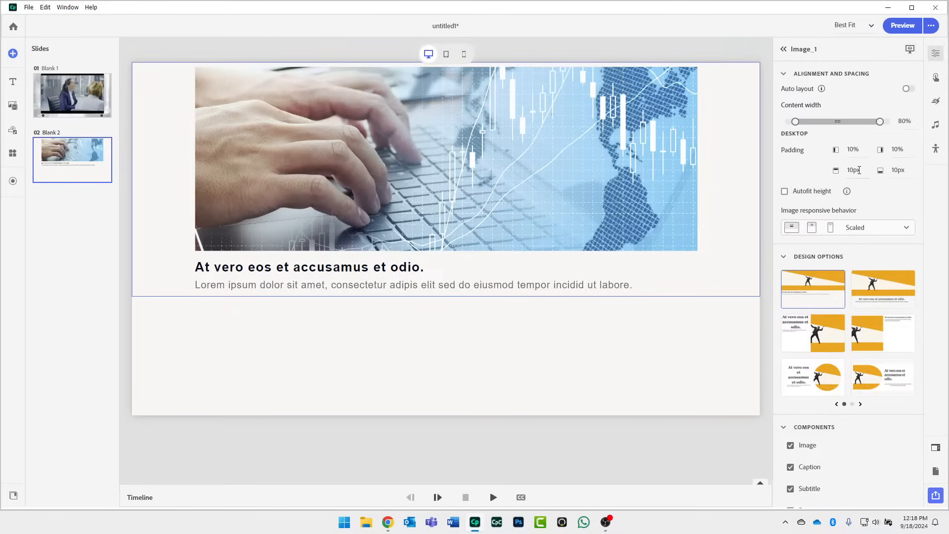
{"action": "left_click", "coordinate": [861, 169]}
{"action": "type", "text": "20"}
{"action": "key", "text": "Tab"}
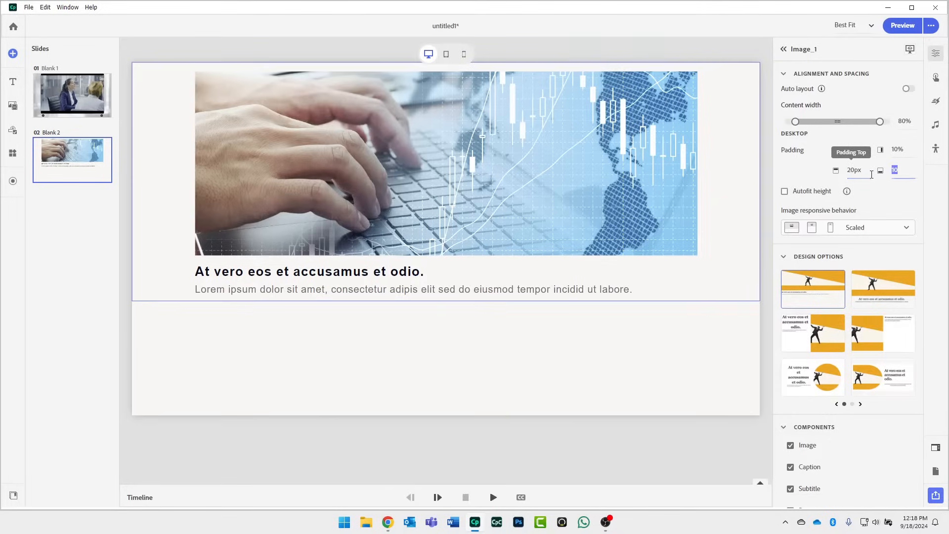
{"action": "type", "text": "20"}
{"action": "key", "text": "Tab"}
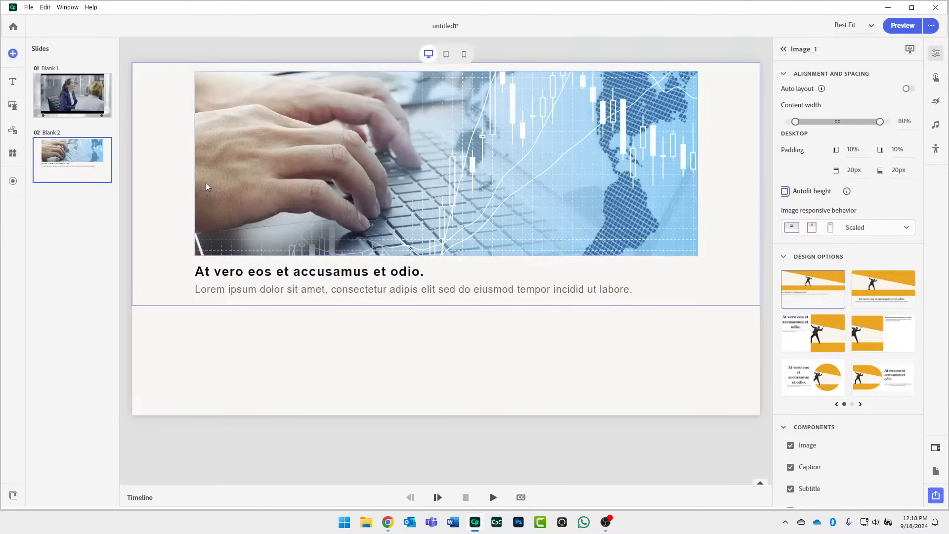
Add padding inside the photo's frame on the slide: about 38 px below, 34 px on each side and 30 px above.
{"action": "left_click", "coordinate": [472, 151]}
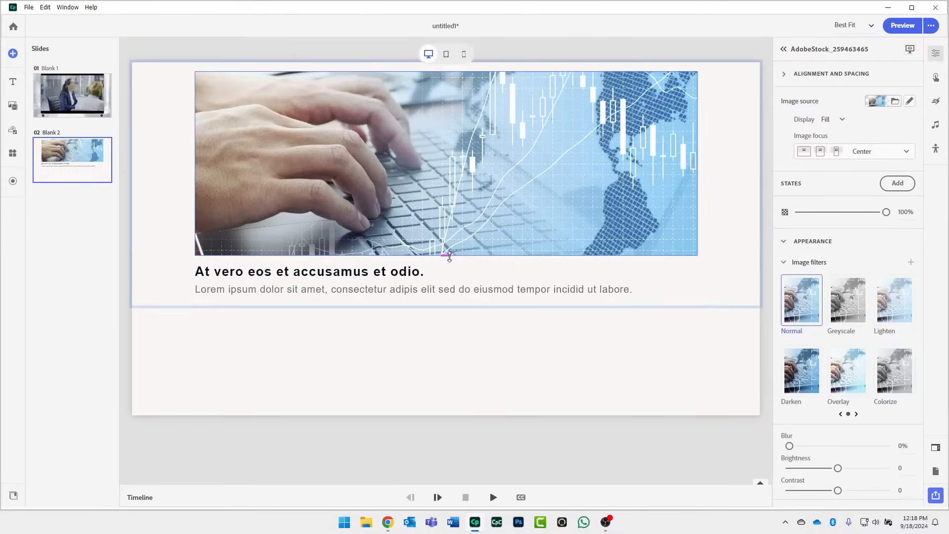
{"action": "left_click_drag", "start_coordinate": [448, 257], "coordinate": [448, 275]}
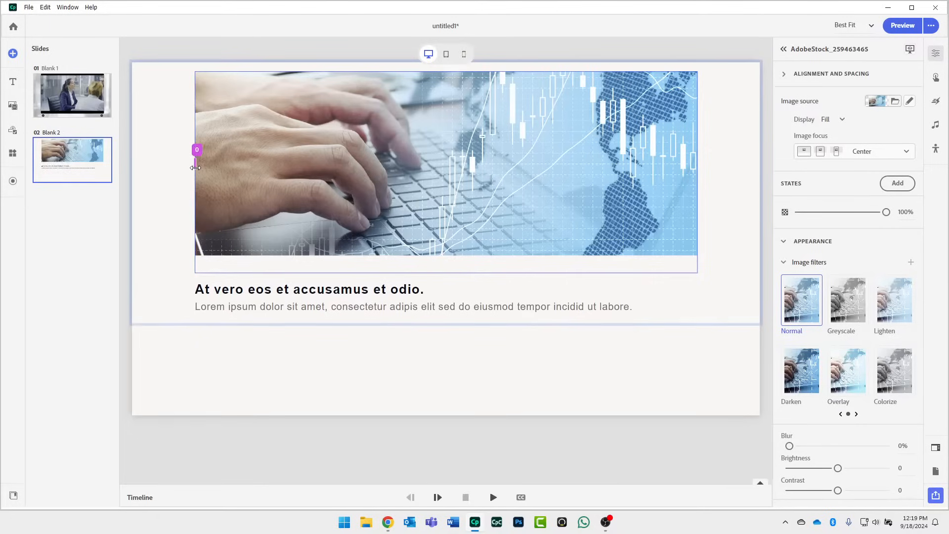
{"action": "left_click_drag", "start_coordinate": [196, 163], "coordinate": [193, 164]}
{"action": "left_click_drag", "start_coordinate": [193, 163], "coordinate": [194, 162]}
{"action": "left_click_drag", "start_coordinate": [193, 163], "coordinate": [210, 170]}
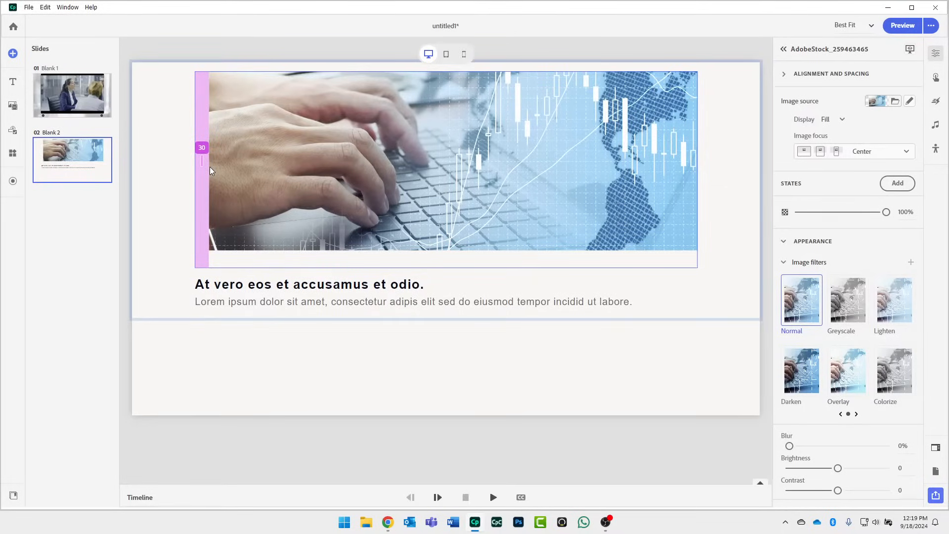
{"action": "left_click_drag", "start_coordinate": [209, 167], "coordinate": [212, 167]}
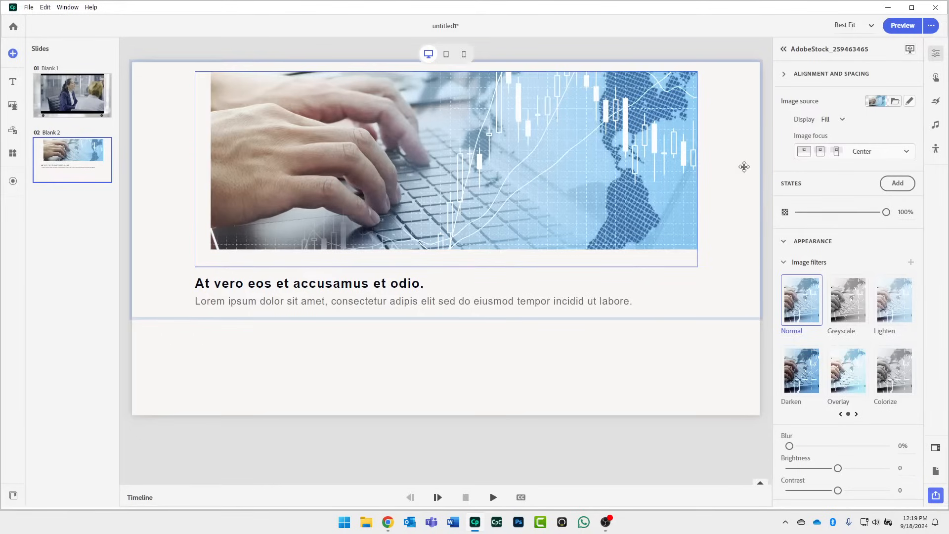
{"action": "left_click_drag", "start_coordinate": [692, 165], "coordinate": [712, 167]}
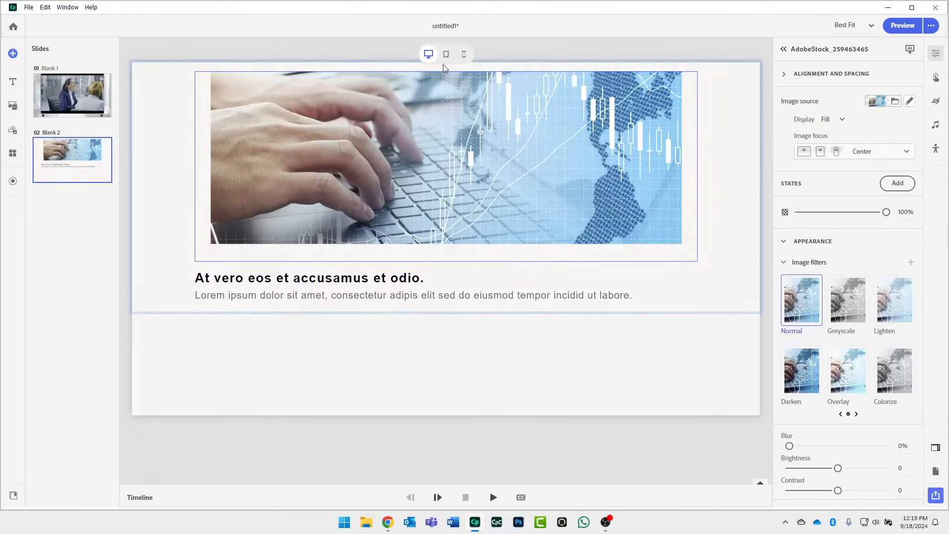
{"action": "left_click_drag", "start_coordinate": [445, 72], "coordinate": [447, 87]}
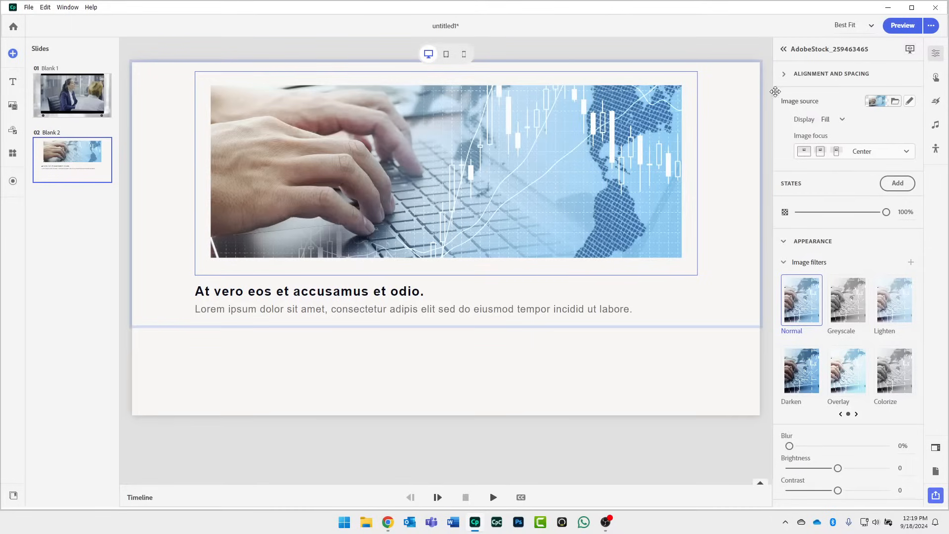
Set the photo's padding individually to 35 px on each of its four sides.
{"action": "left_click", "coordinate": [785, 74]}
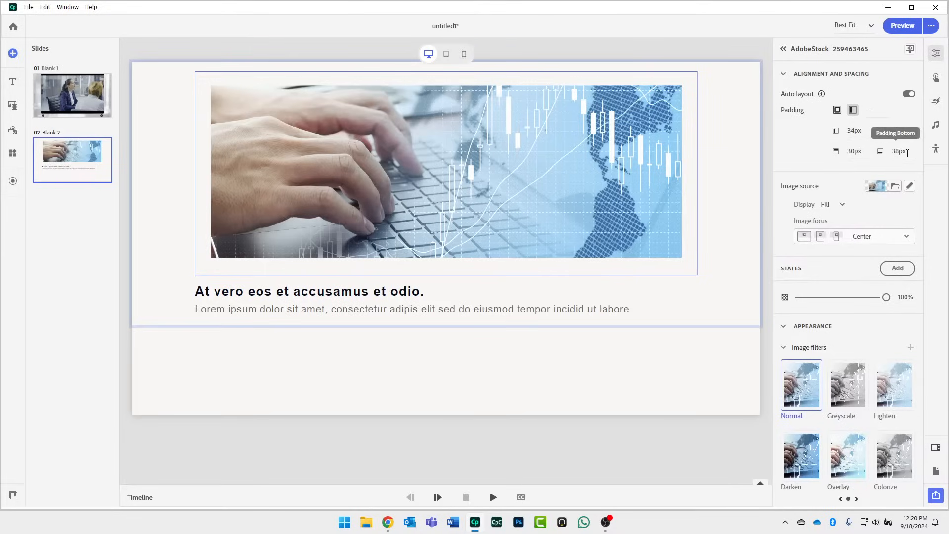
{"action": "left_click", "coordinate": [858, 133]}
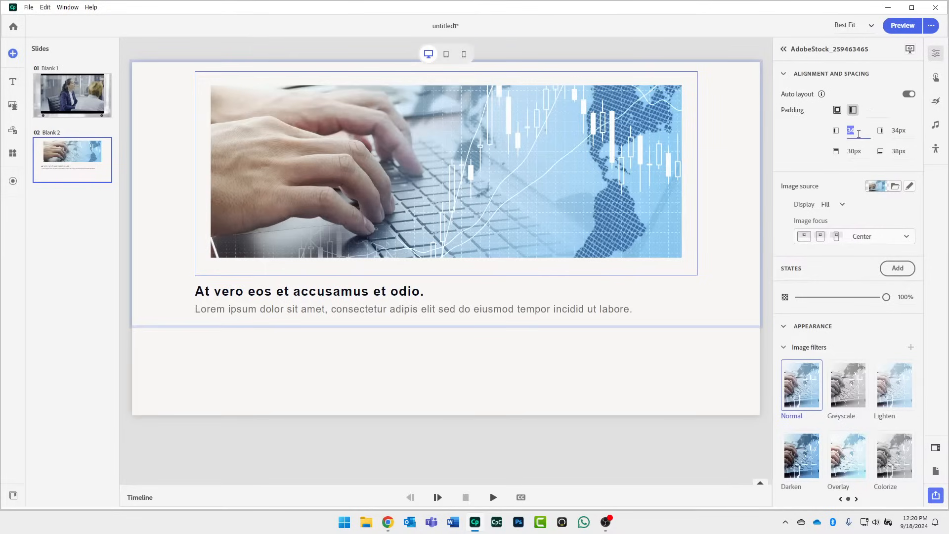
{"action": "type", "text": "35"}
{"action": "key", "text": "Tab"}
{"action": "type", "text": "35"}
{"action": "key", "text": "Tab"}
{"action": "type", "text": "35"}
{"action": "key", "text": "Tab"}
{"action": "type", "text": "35"}
{"action": "key", "text": "Tab"}
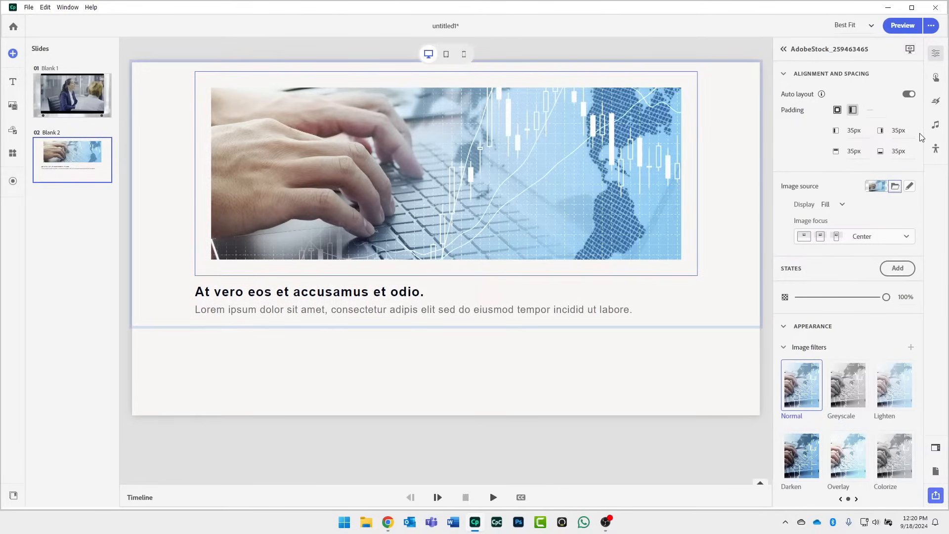
Apply a uniform padding of 40 px to all sides of the photo.
{"action": "left_click", "coordinate": [839, 113]}
{"action": "left_click", "coordinate": [884, 117]}
{"action": "type", "text": "40"}
{"action": "key", "text": "Return"}
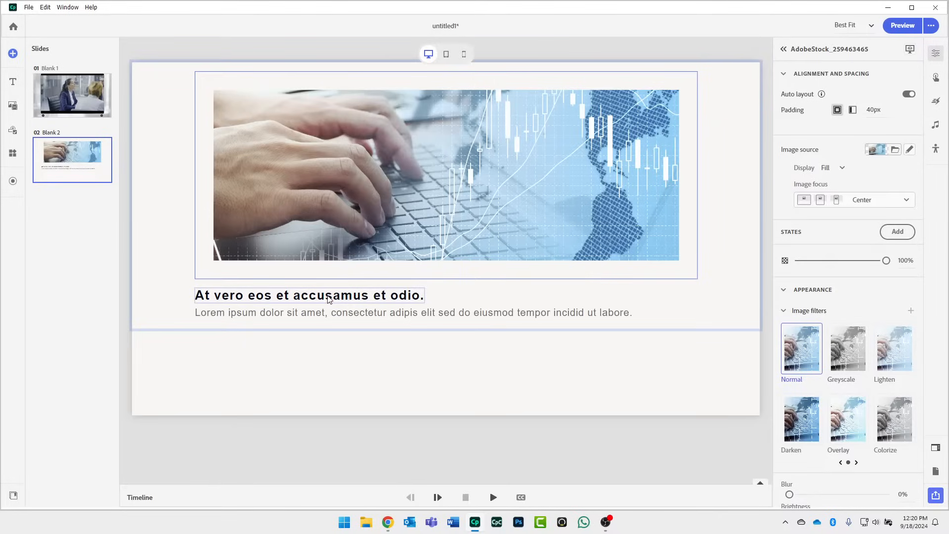
Add padding directly on the slide above, below and on both sides of the heading "At vero eos et accusamus et odio.".
{"action": "left_click", "coordinate": [270, 297]}
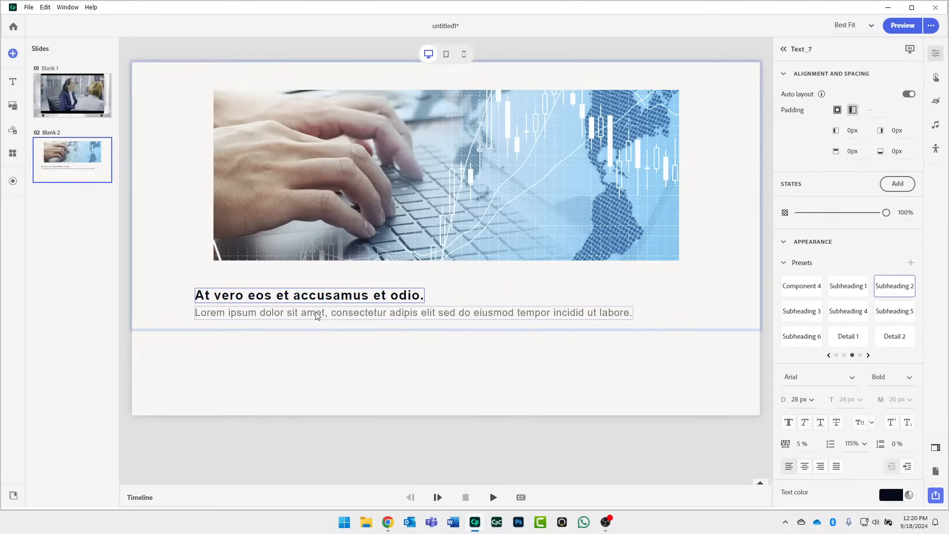
{"action": "left_click", "coordinate": [837, 110]}
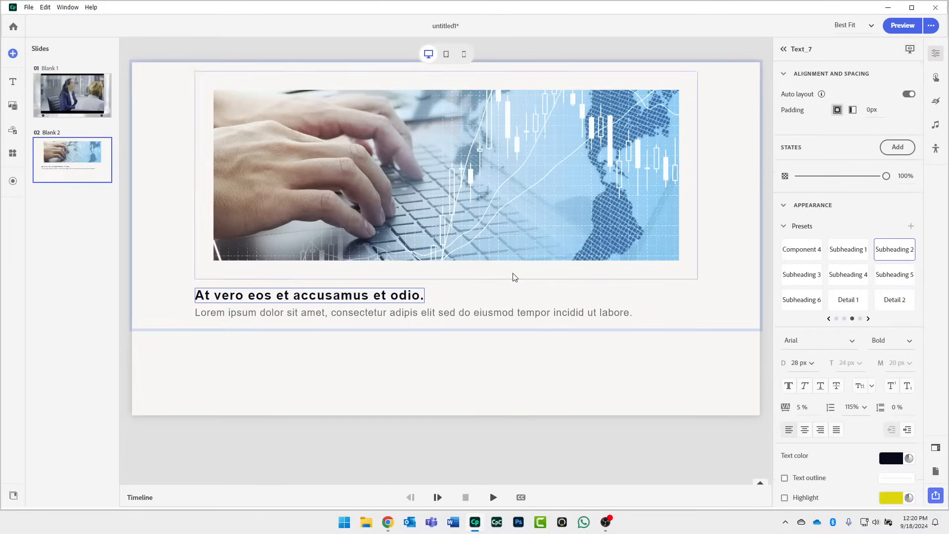
{"action": "left_click_drag", "start_coordinate": [307, 286], "coordinate": [309, 302]}
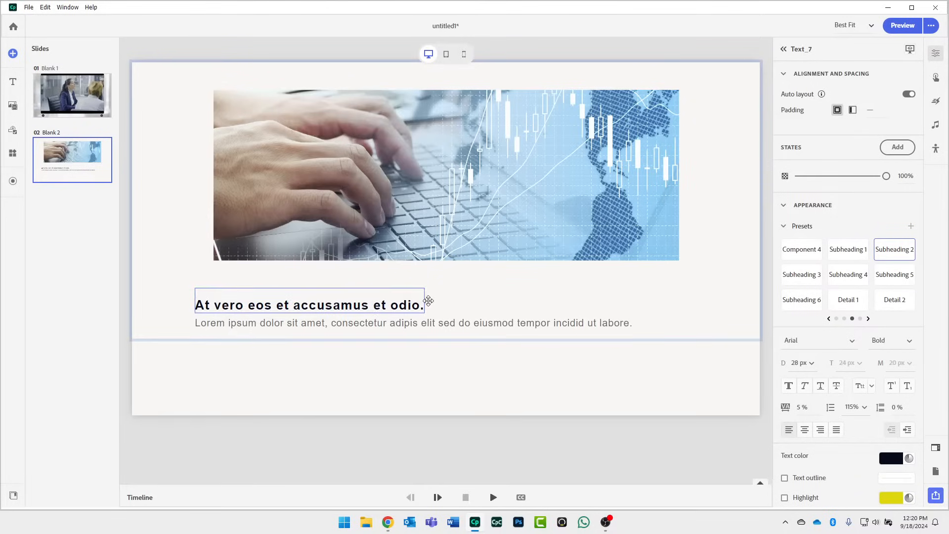
{"action": "left_click_drag", "start_coordinate": [425, 302], "coordinate": [438, 302]}
{"action": "left_click_drag", "start_coordinate": [195, 302], "coordinate": [209, 303]}
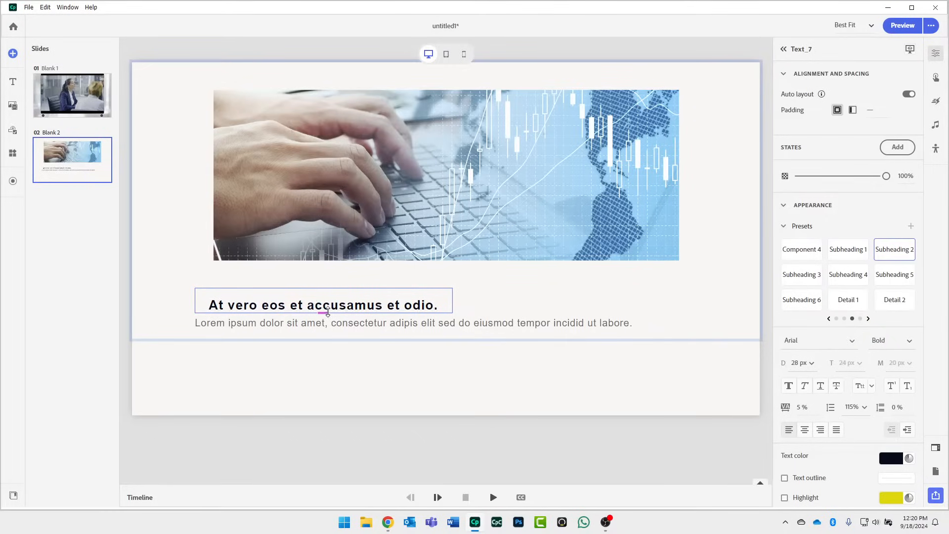
{"action": "left_click_drag", "start_coordinate": [307, 312], "coordinate": [327, 325]}
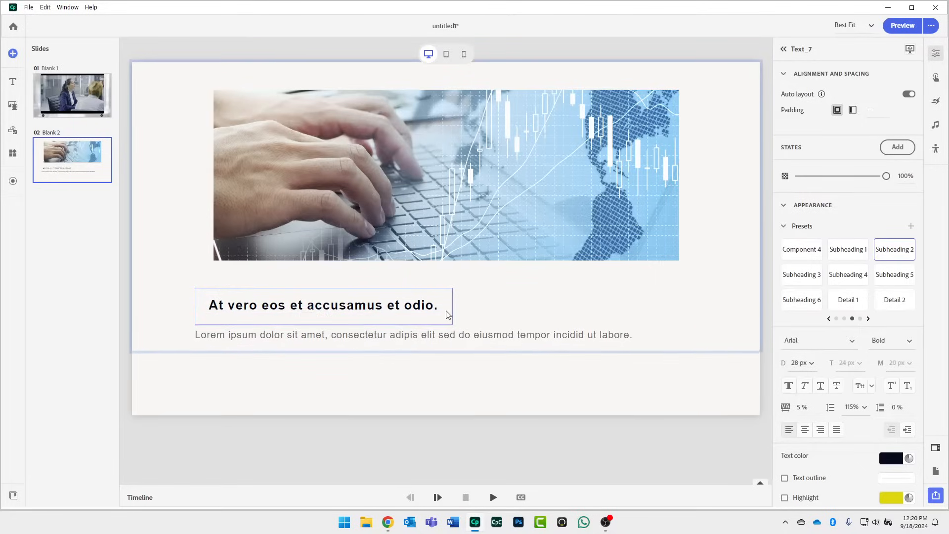
Set a uniform padding of 20 px around the heading "At vero eos et accusamus et odio.".
{"action": "left_click", "coordinate": [506, 310]}
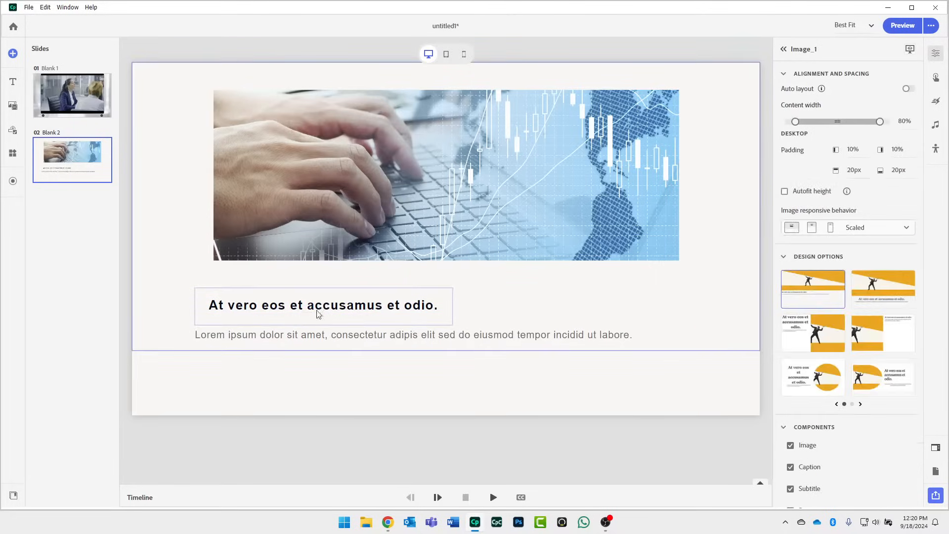
{"action": "left_click", "coordinate": [253, 340]}
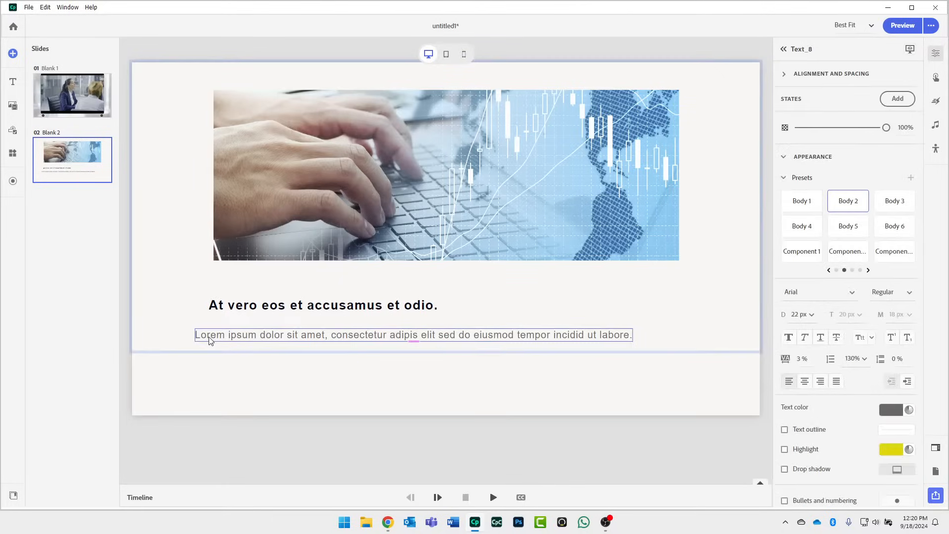
{"action": "left_click", "coordinate": [257, 311]}
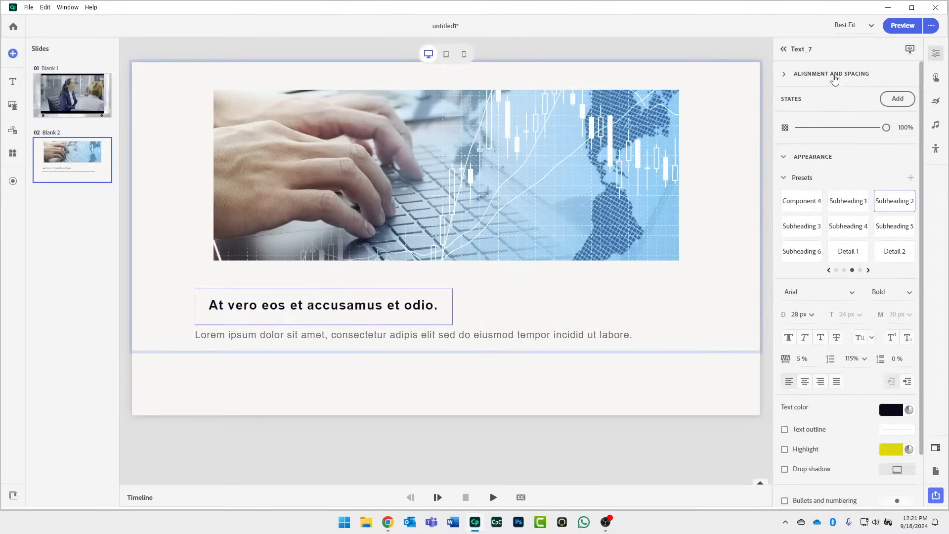
{"action": "left_click", "coordinate": [786, 73]}
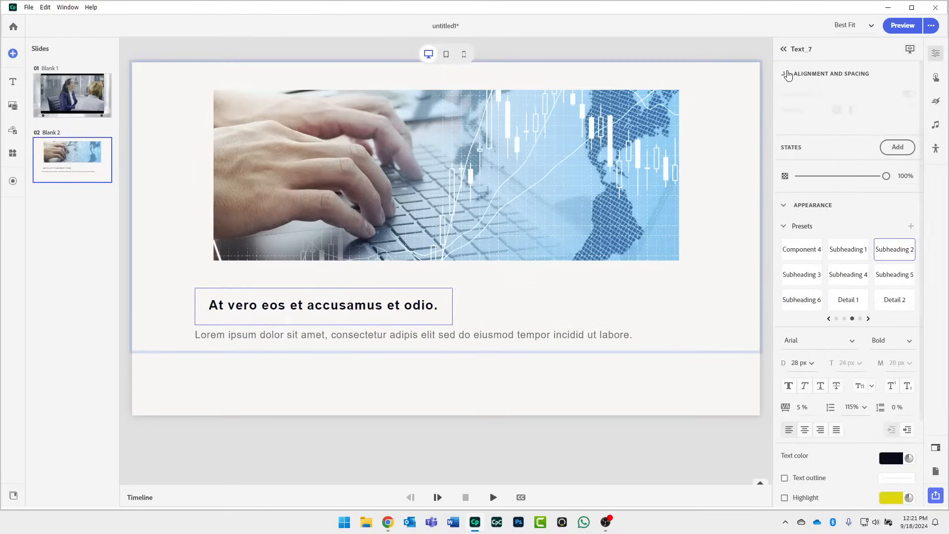
{"action": "left_click", "coordinate": [837, 111]}
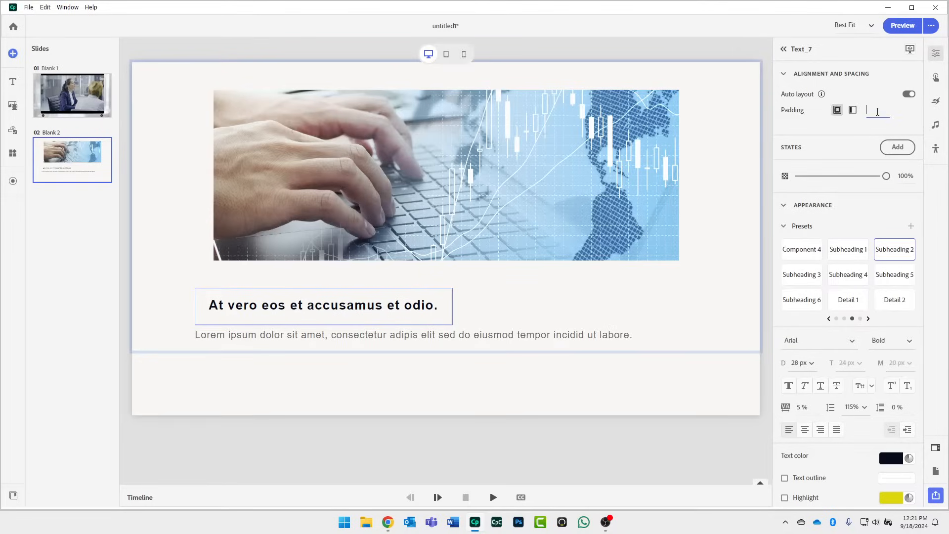
{"action": "type", "text": "20"}
{"action": "key", "text": "Return"}
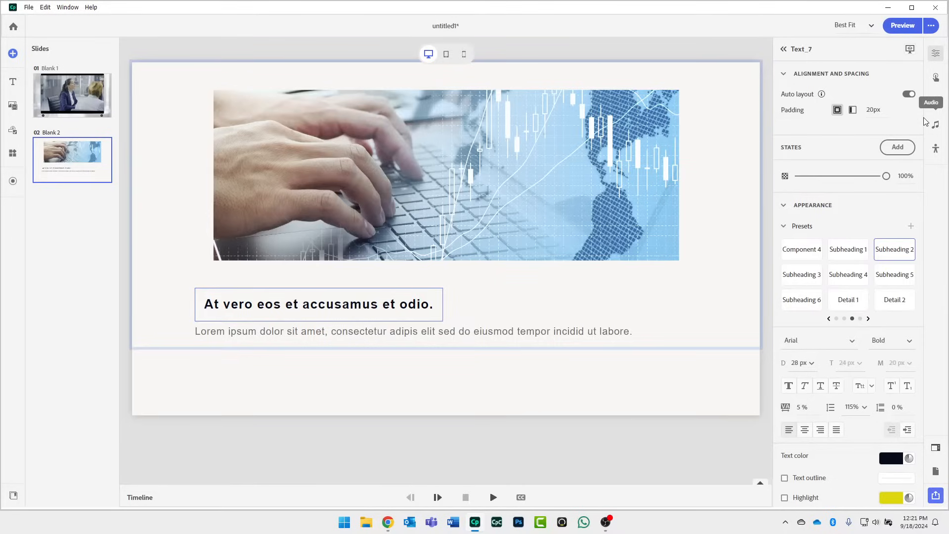
{"action": "left_click", "coordinate": [872, 109]}
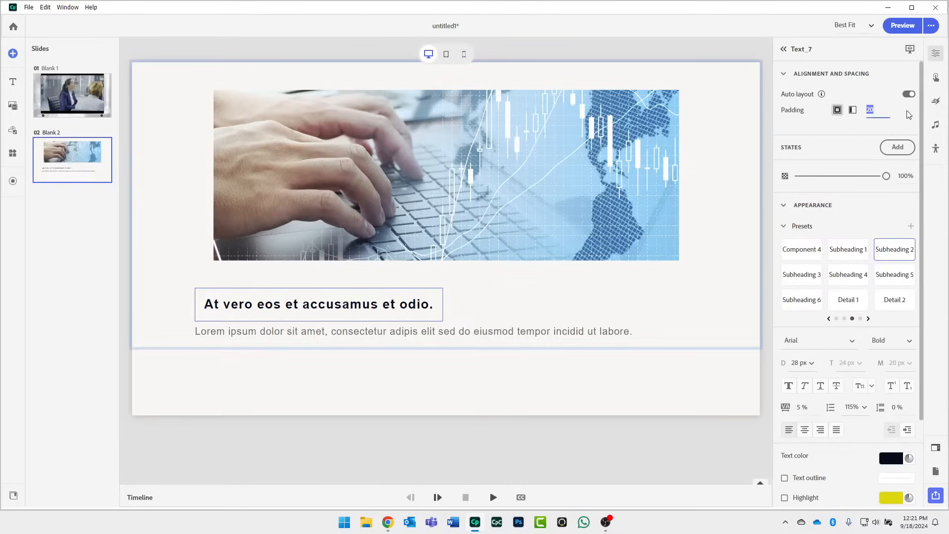
Set a uniform padding of 20 px around the "Lorem ipsum" text below the heading.
{"action": "left_click", "coordinate": [500, 338]}
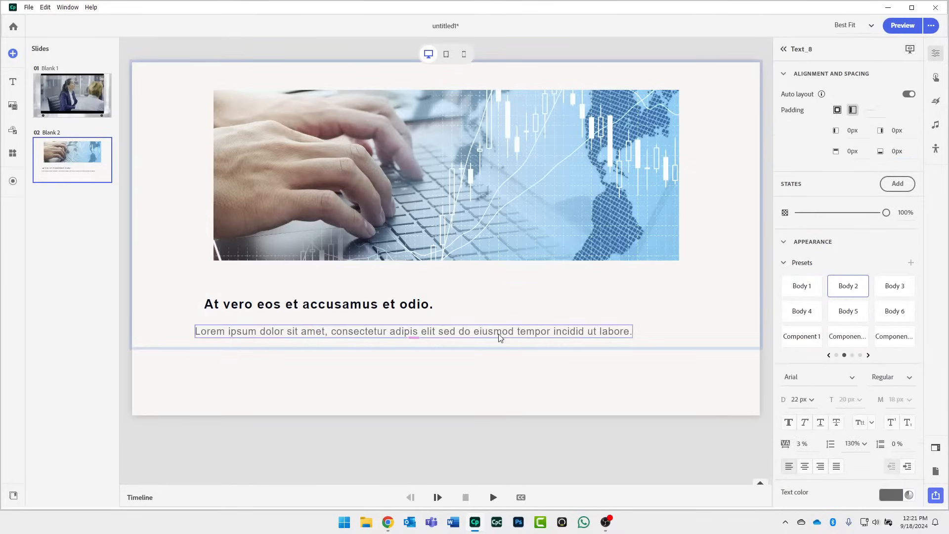
{"action": "left_click", "coordinate": [838, 109]}
{"action": "left_click", "coordinate": [873, 112]}
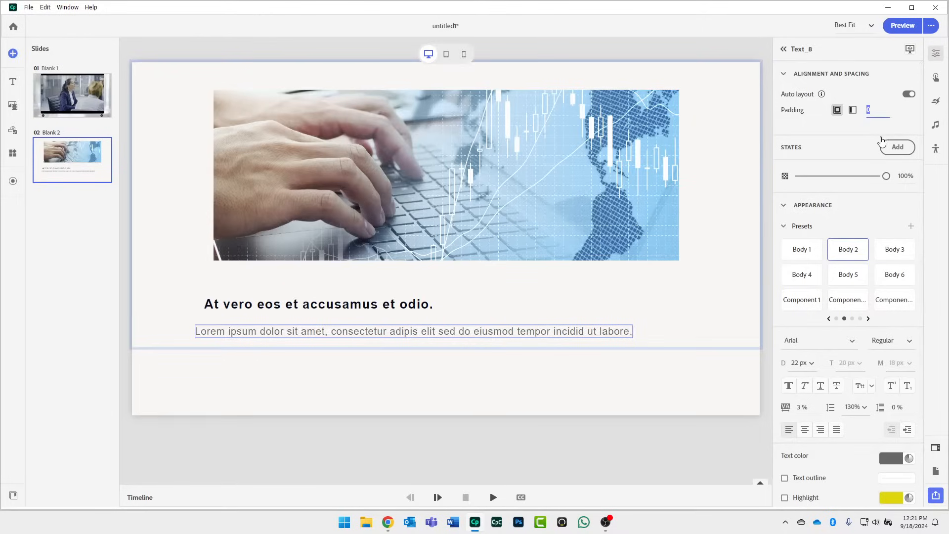
{"action": "type", "text": "20"}
{"action": "key", "text": "Return"}
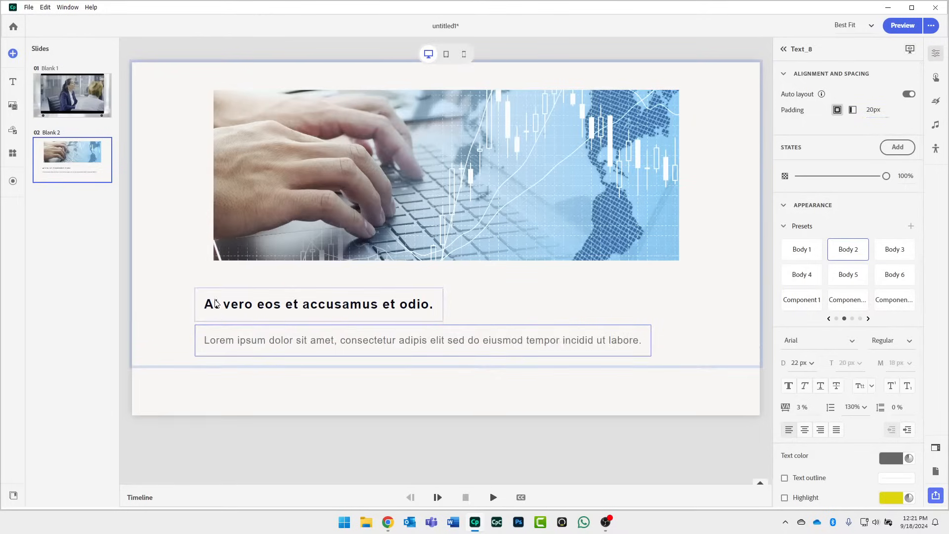
{"action": "left_click", "coordinate": [714, 295]}
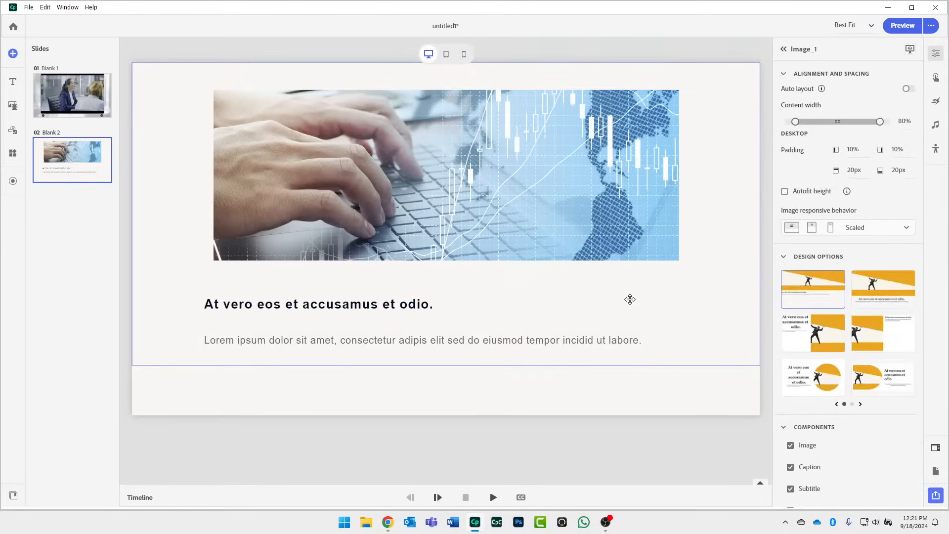
Add a button block beneath the image block with two buttons, aligned to the centre.
{"action": "left_click", "coordinate": [348, 401]}
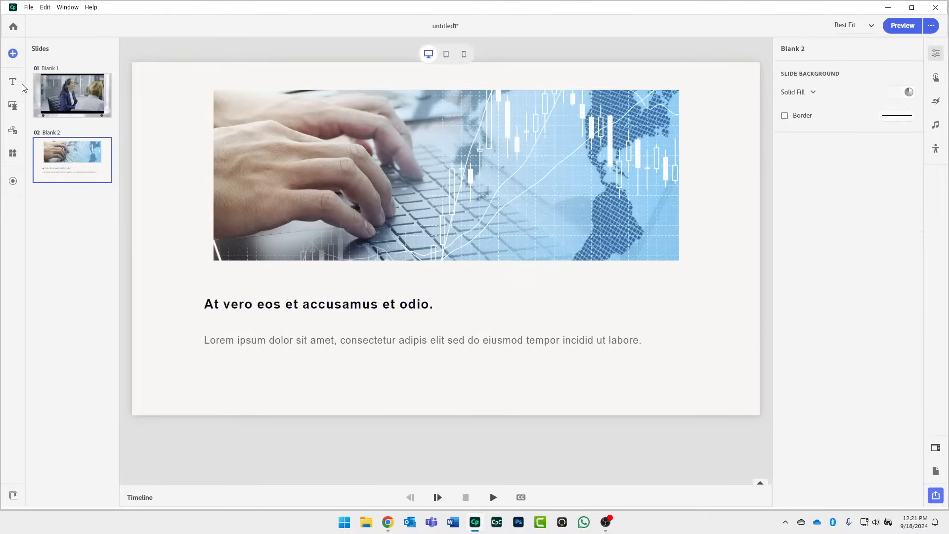
{"action": "left_click", "coordinate": [13, 131]}
{"action": "left_click", "coordinate": [60, 157]}
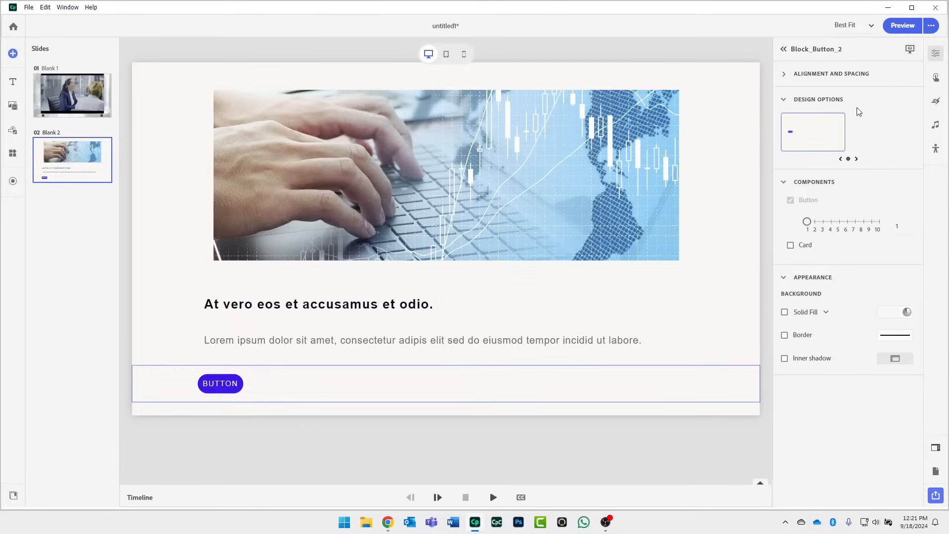
{"action": "left_click", "coordinate": [815, 222]}
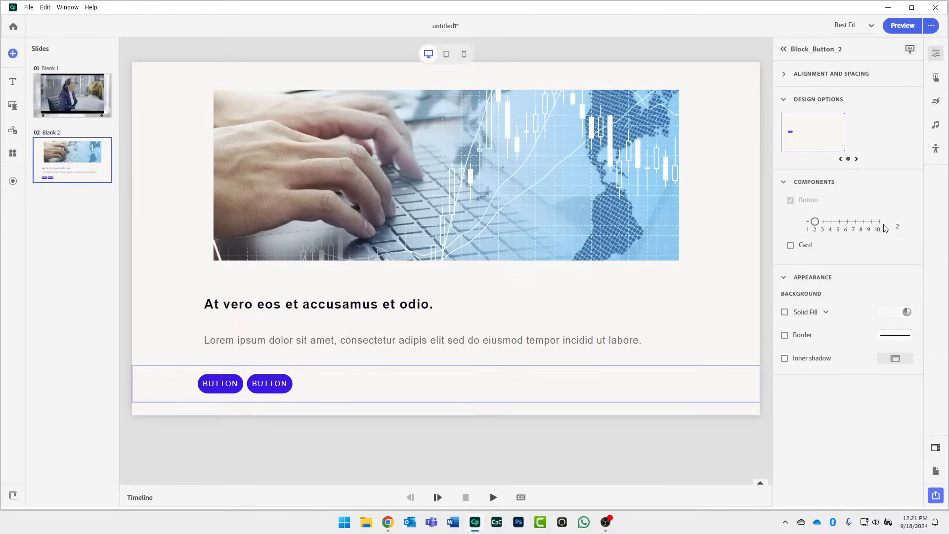
{"action": "mouse_move", "coordinate": [813, 222]}
{"action": "left_mouse_down"}
{"action": "mouse_move", "coordinate": [888, 222]}
{"action": "mouse_move", "coordinate": [816, 222]}
{"action": "left_mouse_up"}
{"action": "left_click", "coordinate": [860, 202]}
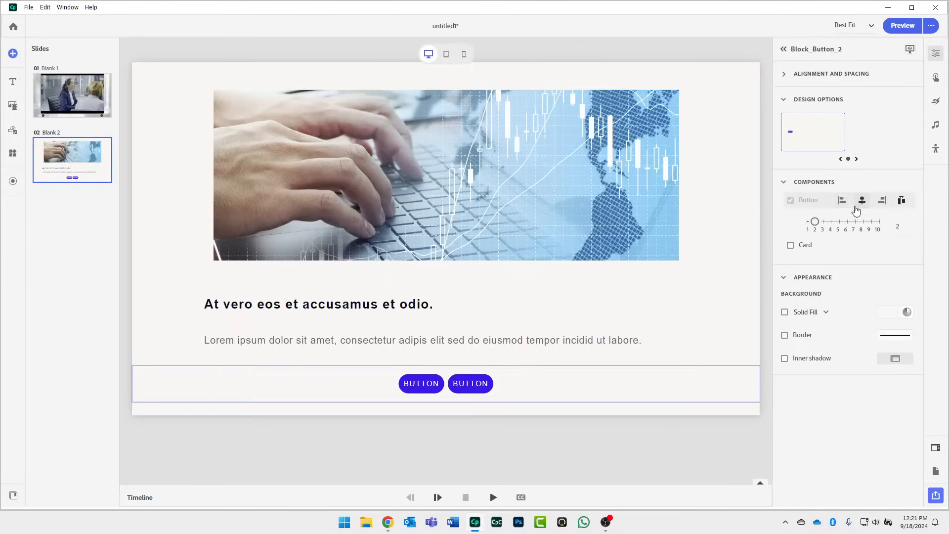
Set a uniform padding of 30 px on the second button of the button block.
{"action": "left_click", "coordinate": [466, 385]}
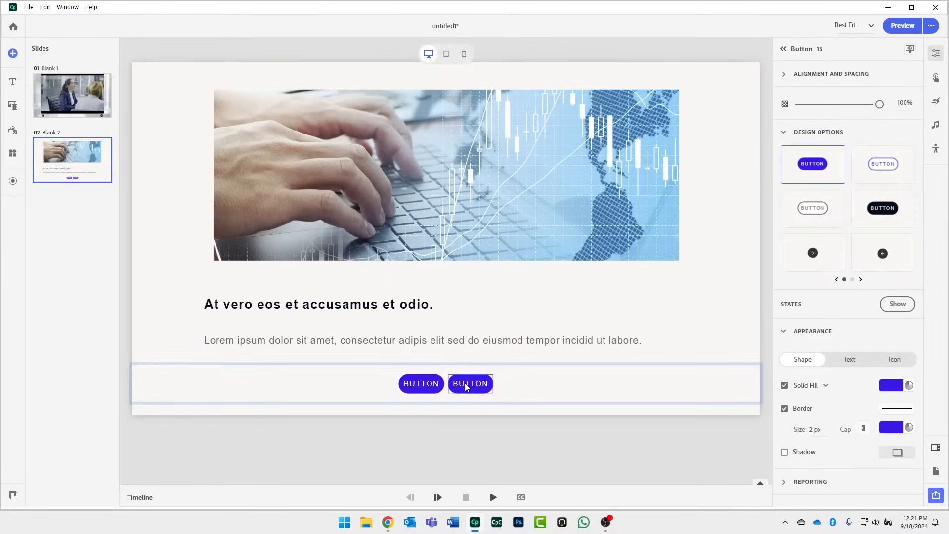
{"action": "left_click", "coordinate": [789, 75]}
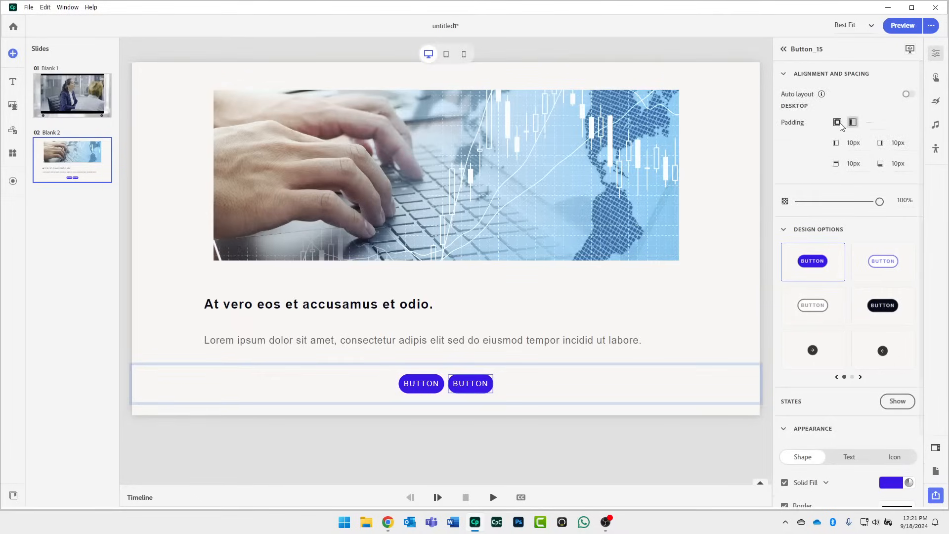
{"action": "left_click", "coordinate": [878, 123]}
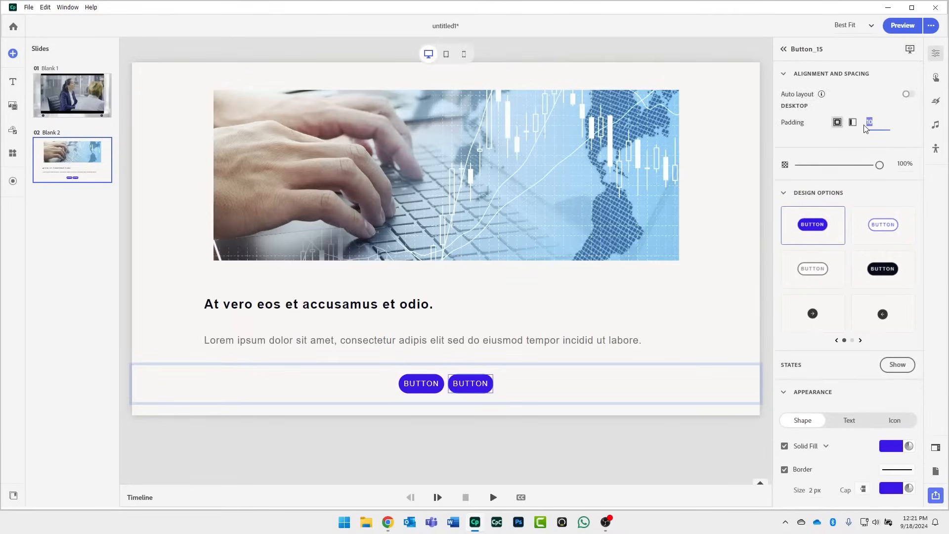
{"action": "type", "text": "30"}
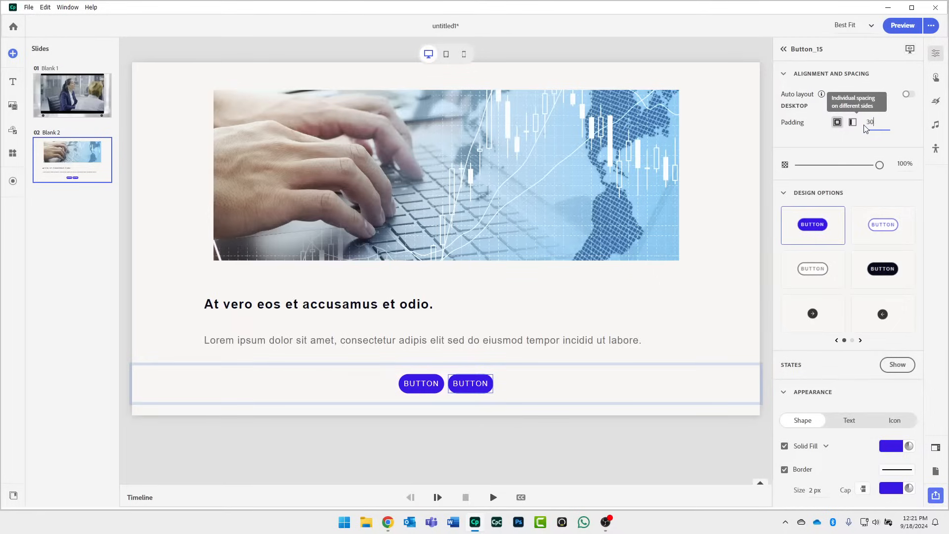
{"action": "key", "text": "Tab"}
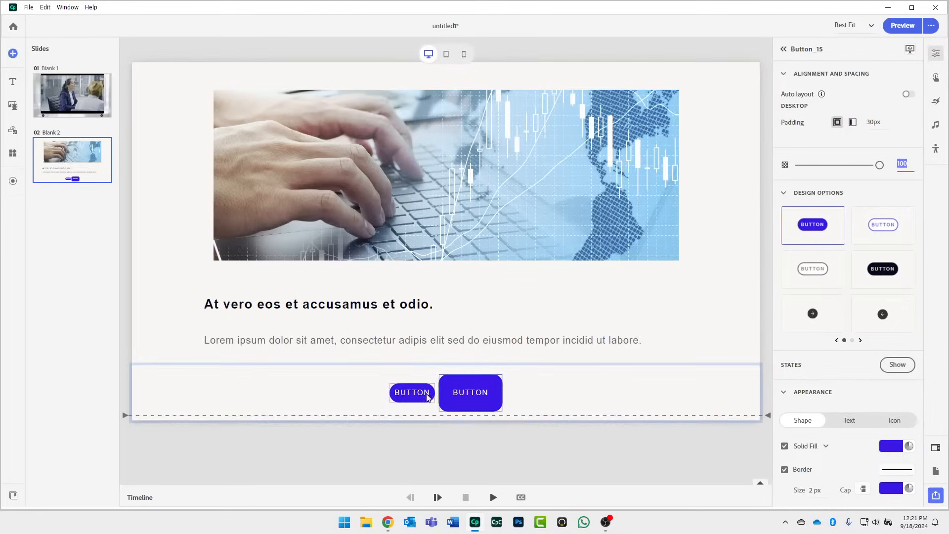
Set a uniform padding of 30 px on the first button to match the second one.
{"action": "left_click", "coordinate": [418, 393]}
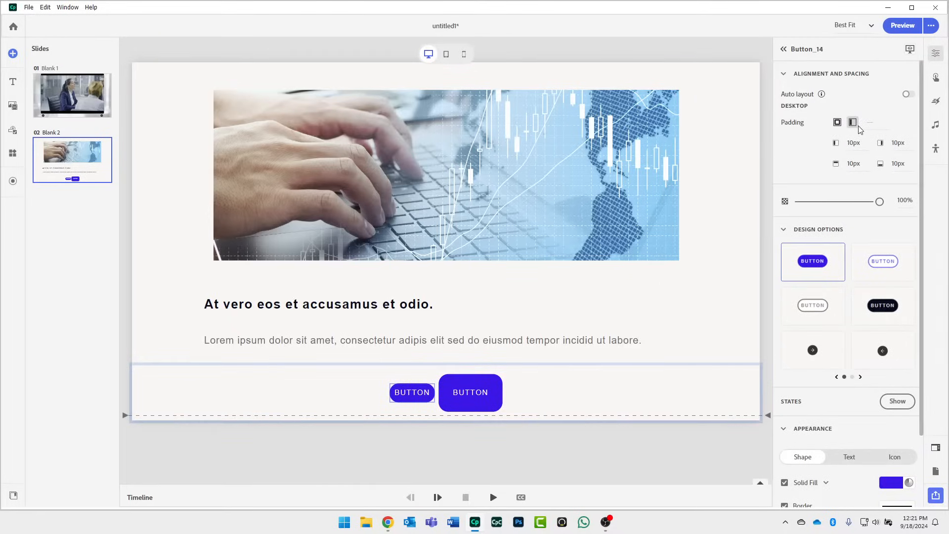
{"action": "left_click", "coordinate": [838, 124]}
{"action": "left_click", "coordinate": [876, 121]}
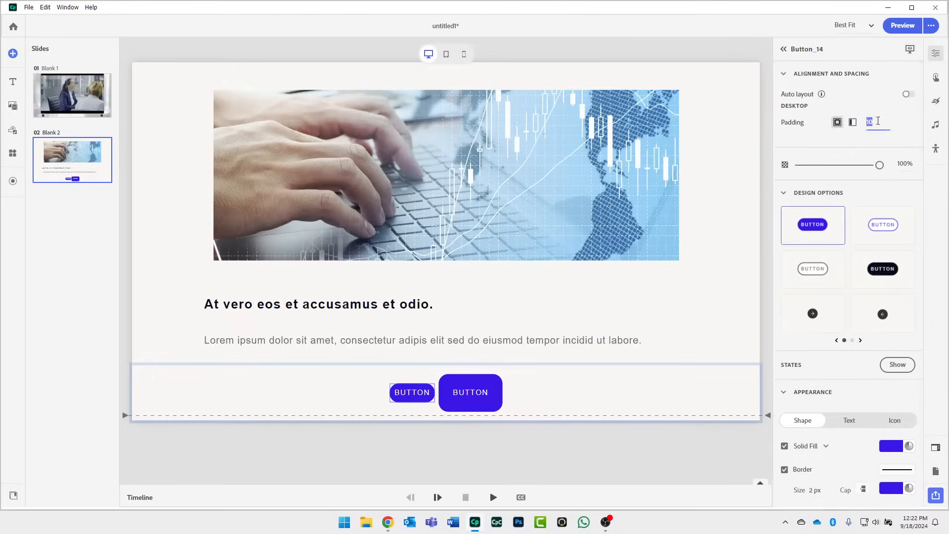
{"action": "type", "text": "30"}
{"action": "key", "text": "Tab"}
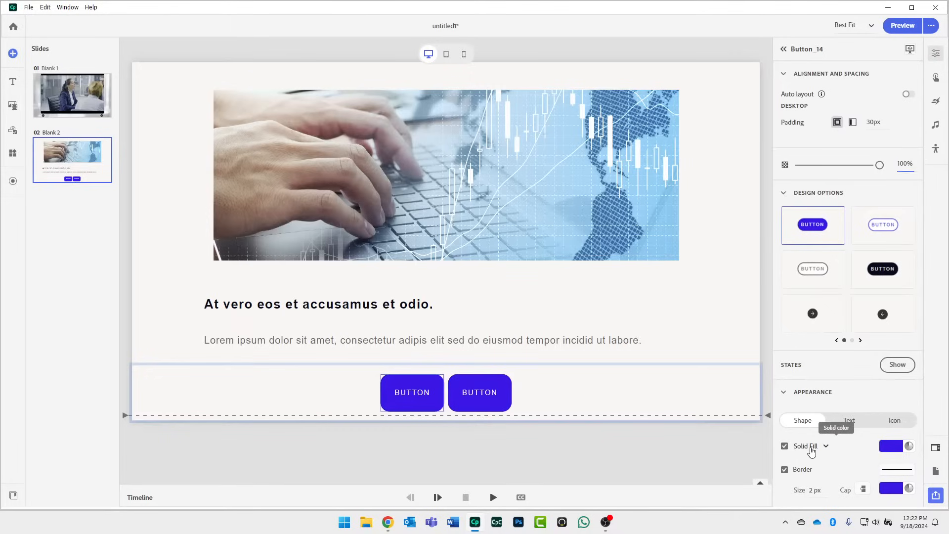
Change the first button's fill from solid to an image fill, using the plain dark blue textured picture from the assets library.
{"action": "left_click", "coordinate": [812, 450]}
{"action": "left_click", "coordinate": [810, 431]}
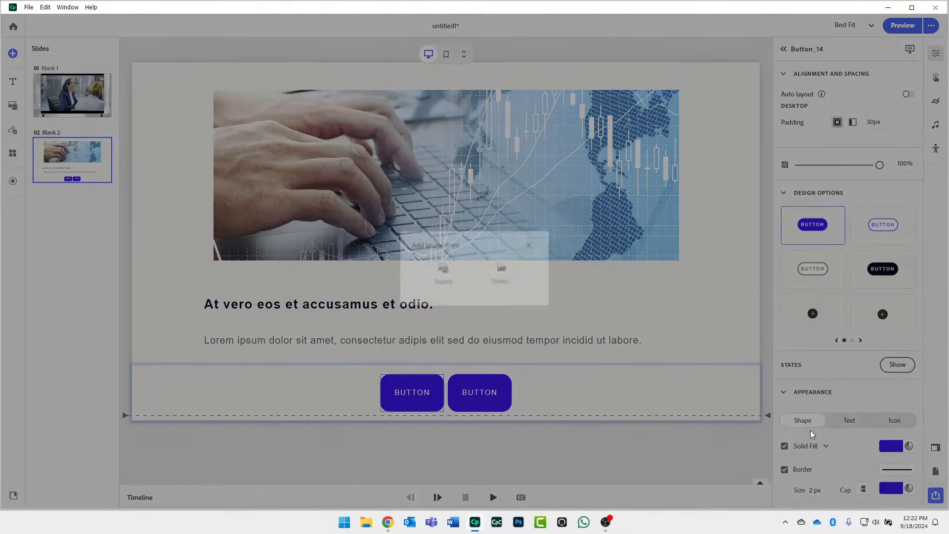
{"action": "left_click", "coordinate": [447, 268]}
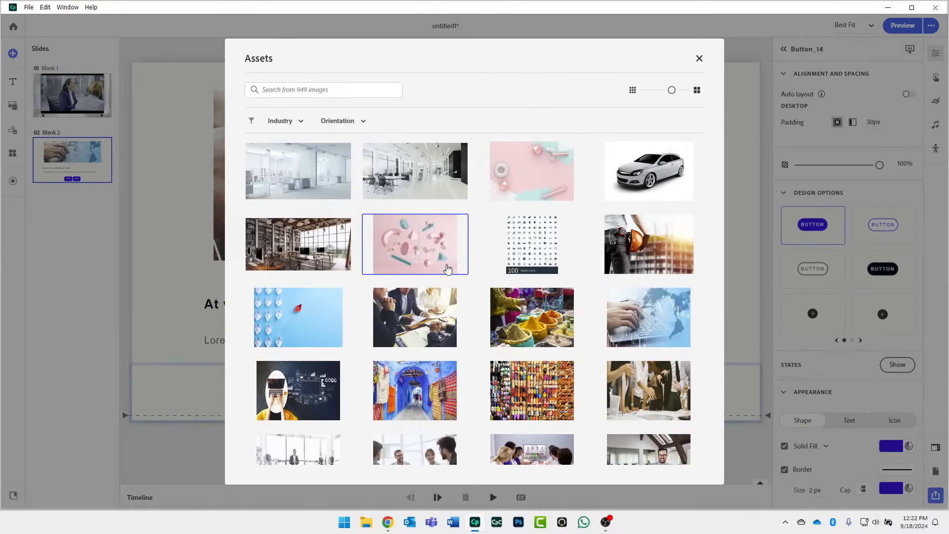
{"action": "scroll", "coordinate": [450, 272], "scroll_direction": "down", "scroll_amount": 10}
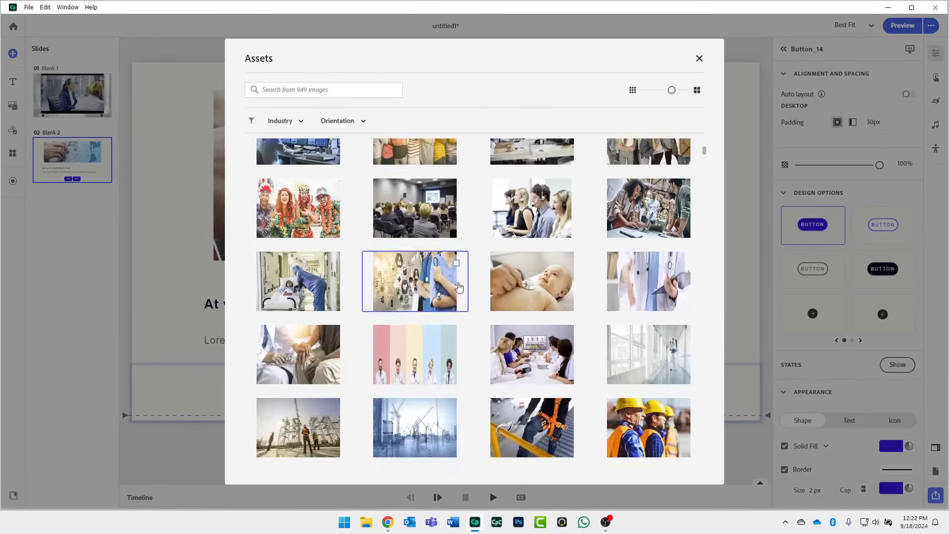
{"action": "scroll", "coordinate": [459, 287], "scroll_direction": "down", "scroll_amount": 2}
{"action": "scroll", "coordinate": [459, 286], "scroll_direction": "down", "scroll_amount": 5}
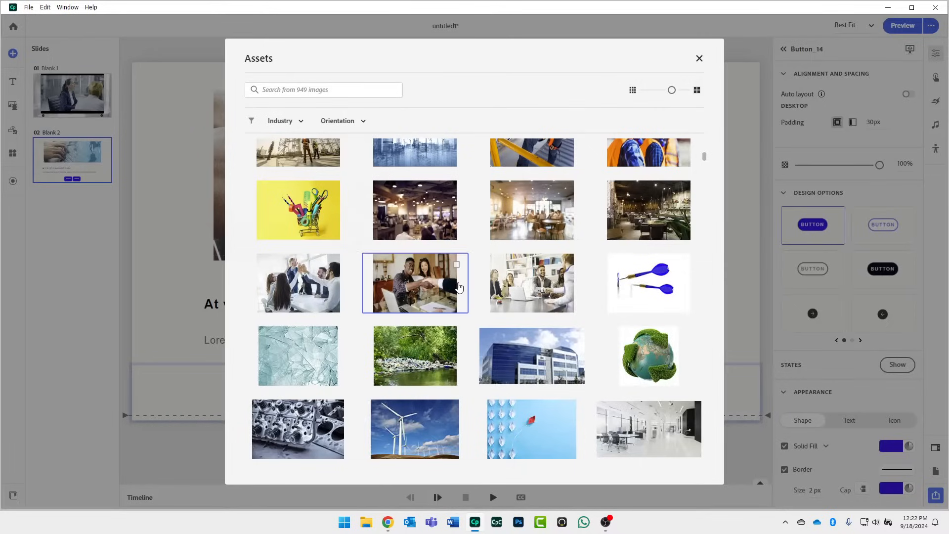
{"action": "scroll", "coordinate": [459, 286], "scroll_direction": "down", "scroll_amount": 1}
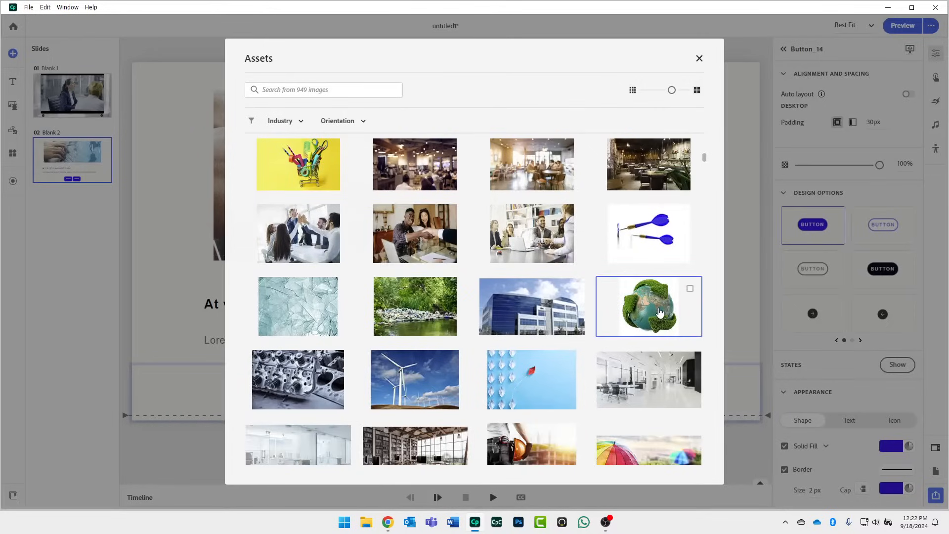
{"action": "scroll", "coordinate": [659, 312], "scroll_direction": "down", "scroll_amount": 5}
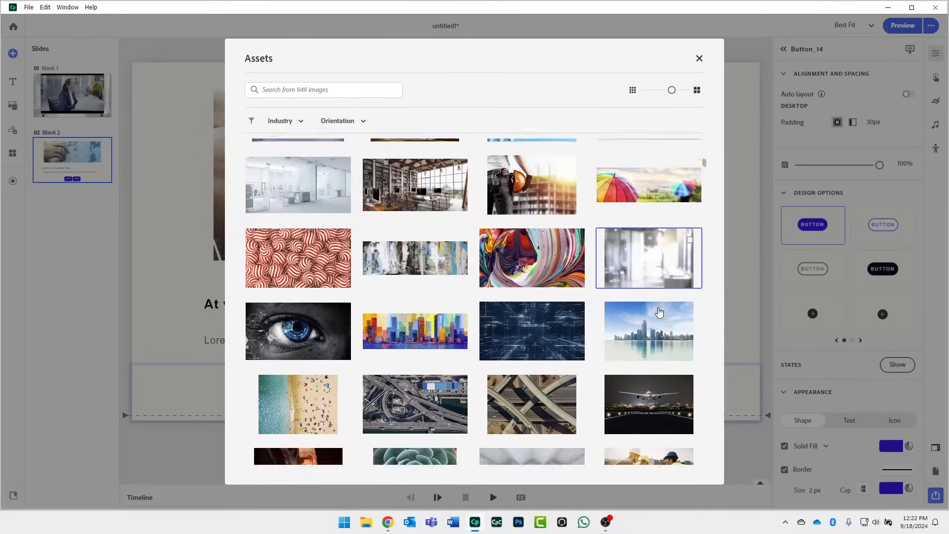
{"action": "scroll", "coordinate": [659, 311], "scroll_direction": "down", "scroll_amount": 4}
{"action": "scroll", "coordinate": [659, 311], "scroll_direction": "down", "scroll_amount": 1}
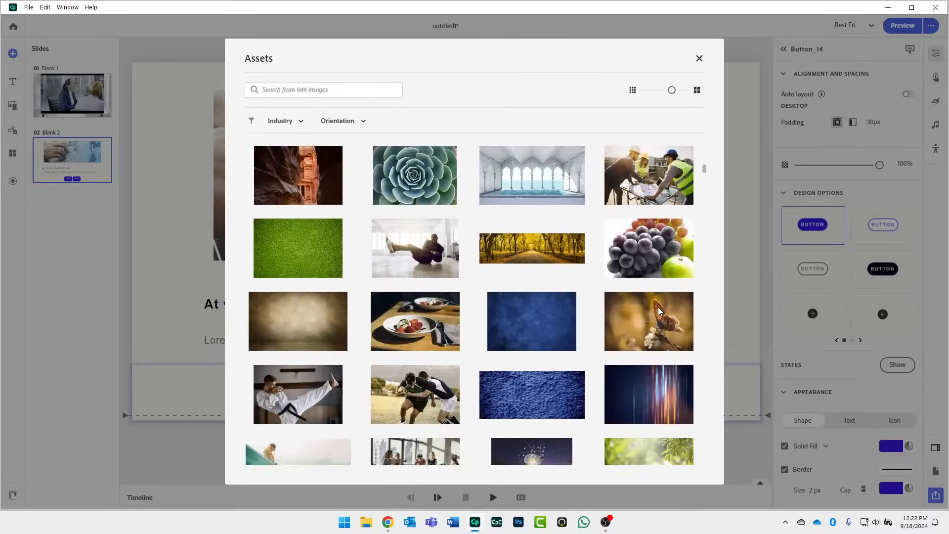
{"action": "left_click", "coordinate": [517, 287]}
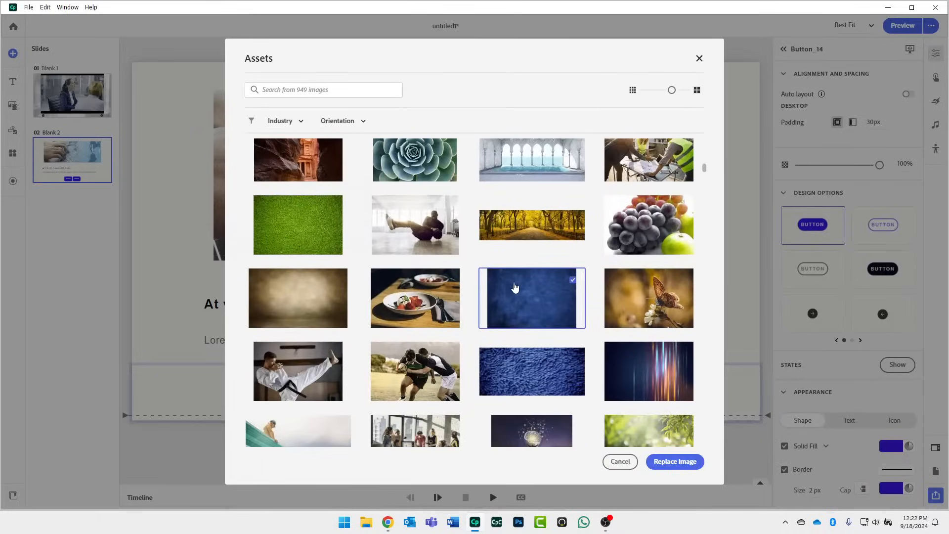
{"action": "left_click", "coordinate": [681, 460]}
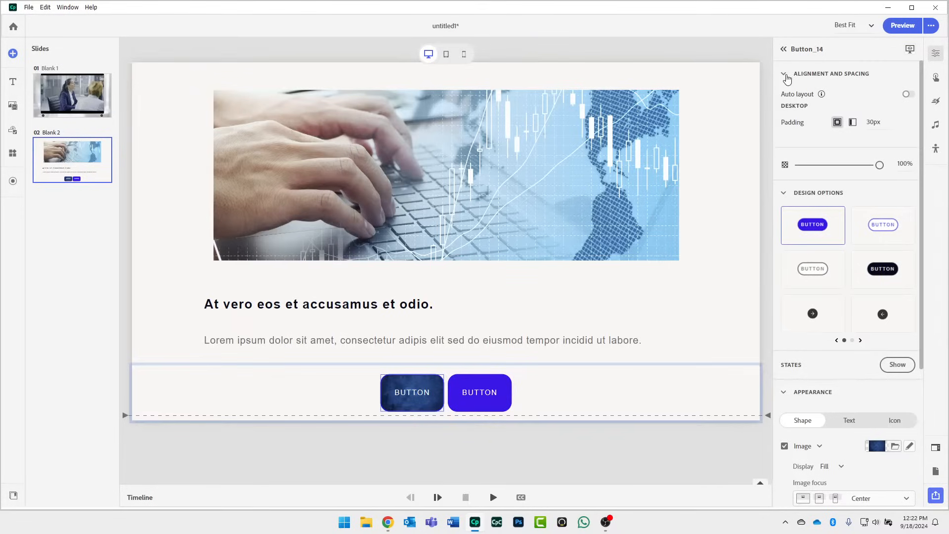
Increase the button block to seven buttons and copy the appearance of the first, image-filled button.
{"action": "left_click", "coordinate": [694, 386]}
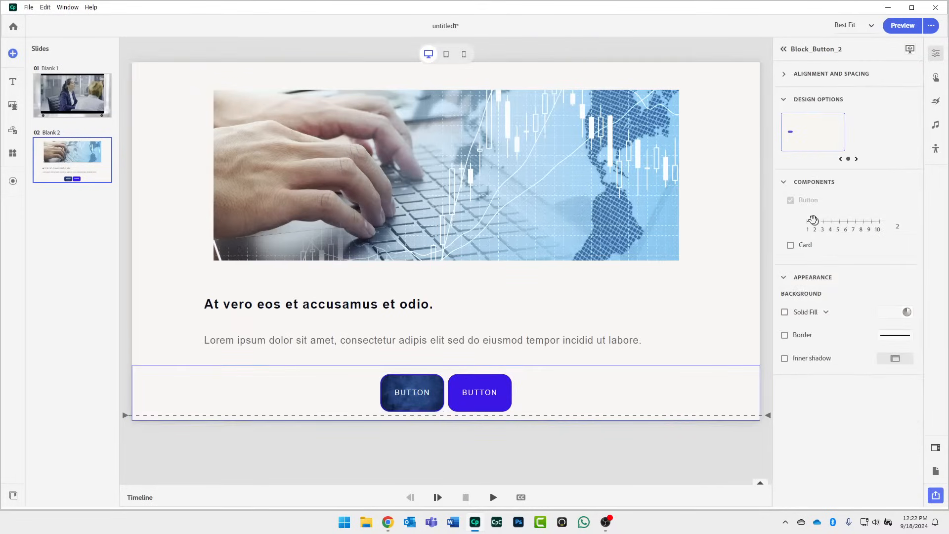
{"action": "left_click_drag", "start_coordinate": [813, 222], "coordinate": [854, 222]}
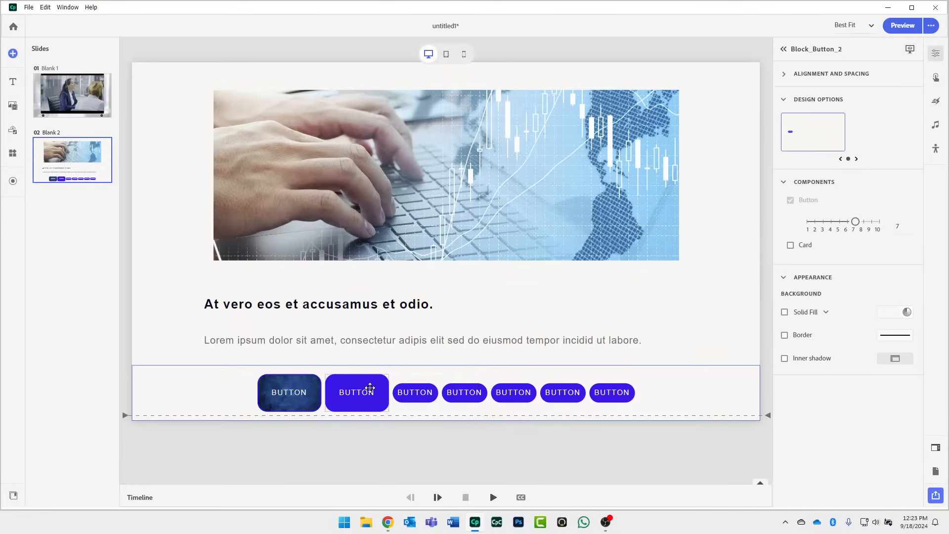
{"action": "left_click", "coordinate": [285, 388]}
{"action": "right_click", "coordinate": [286, 387]}
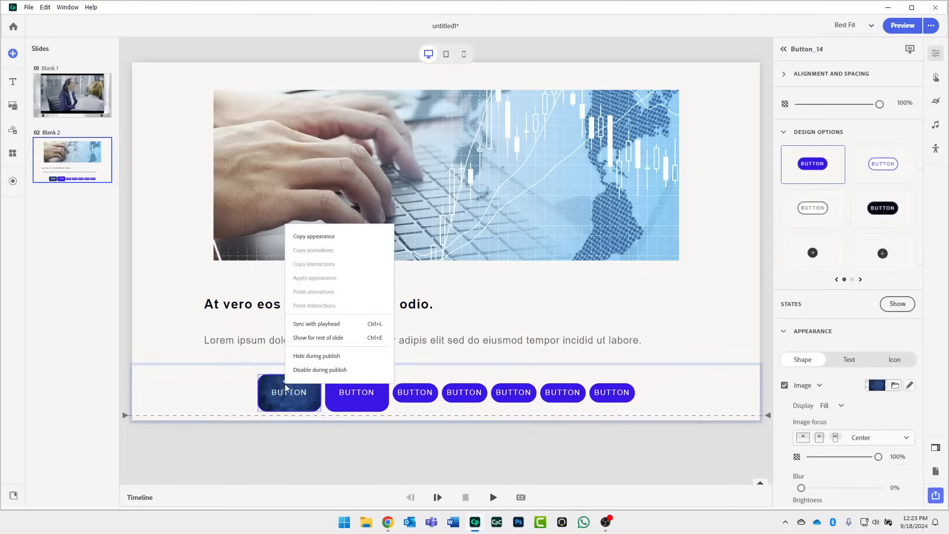
{"action": "left_click", "coordinate": [314, 237]}
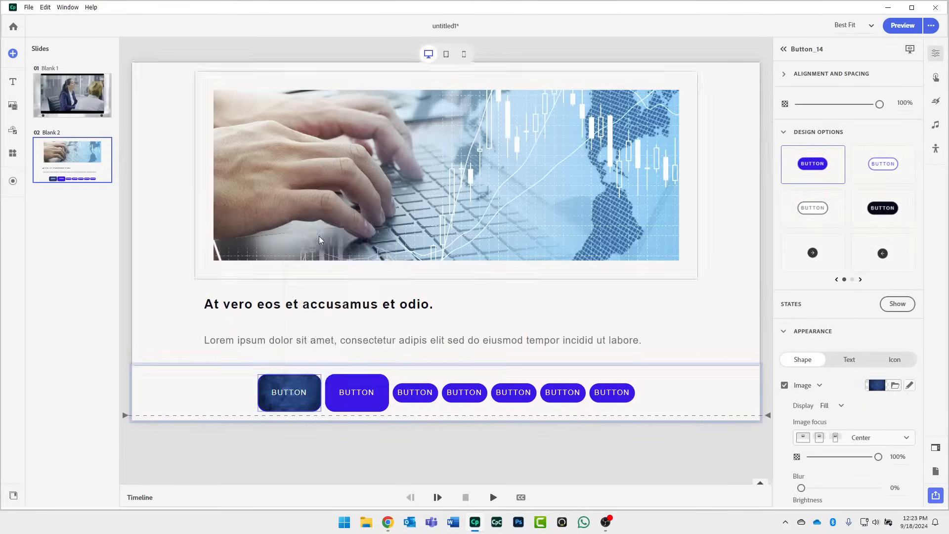
Apply the copied appearance to each of the other six buttons in the block.
{"action": "right_click", "coordinate": [372, 383]}
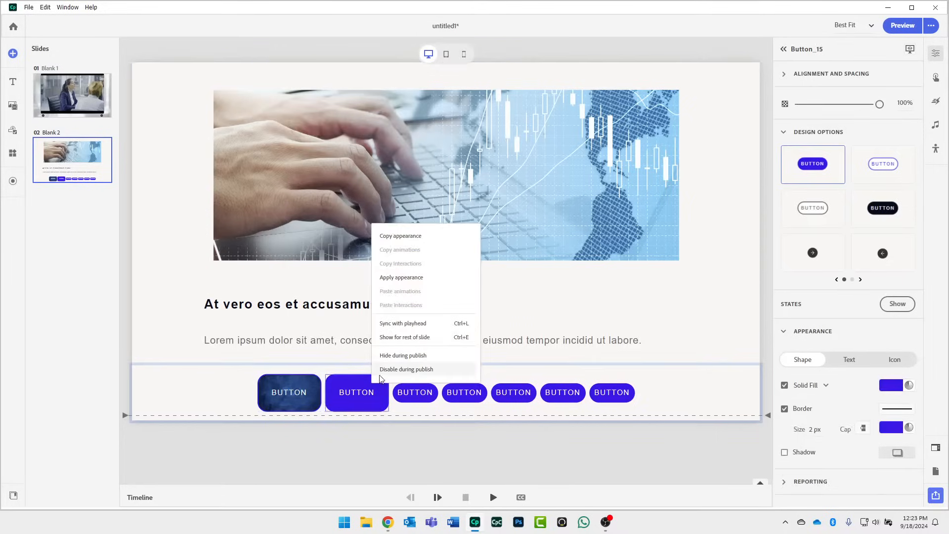
{"action": "left_click", "coordinate": [401, 277]}
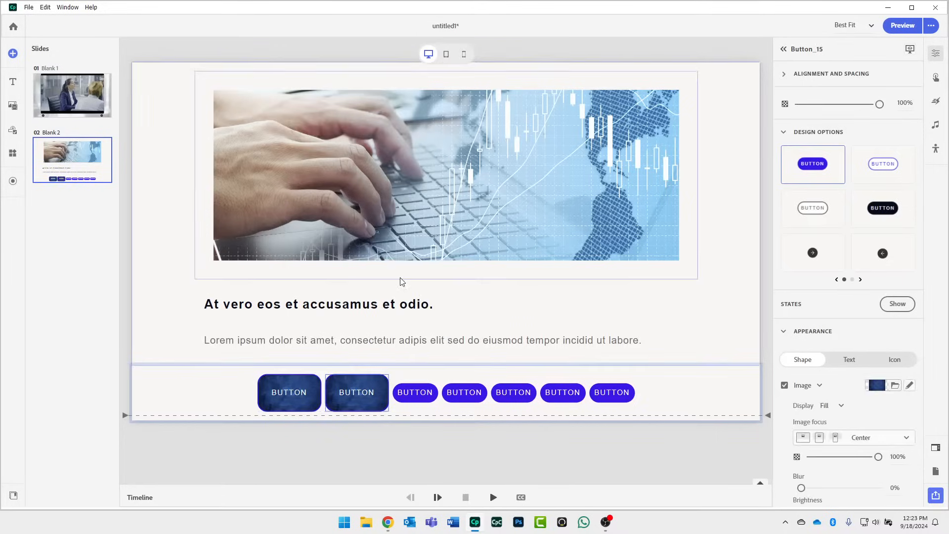
{"action": "right_click", "coordinate": [426, 391]}
{"action": "left_click", "coordinate": [448, 289]}
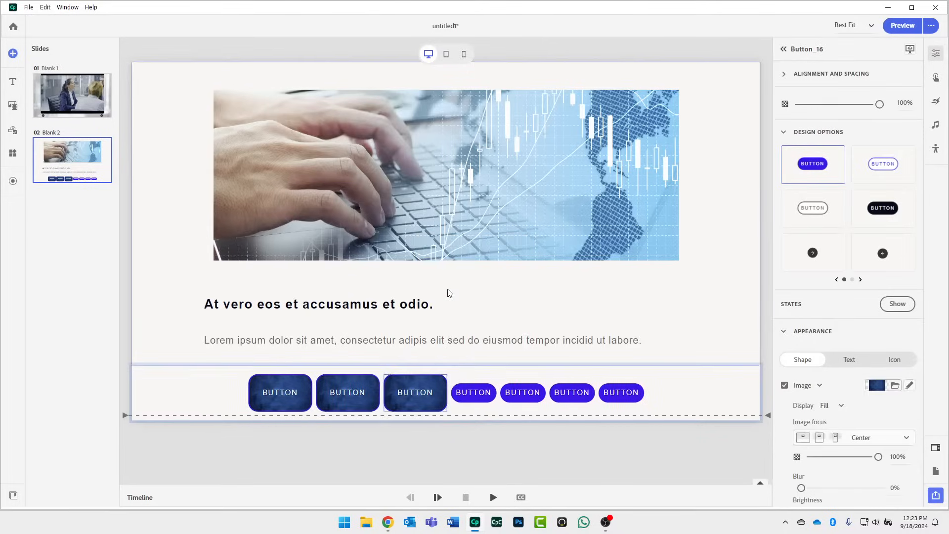
{"action": "right_click", "coordinate": [485, 395]}
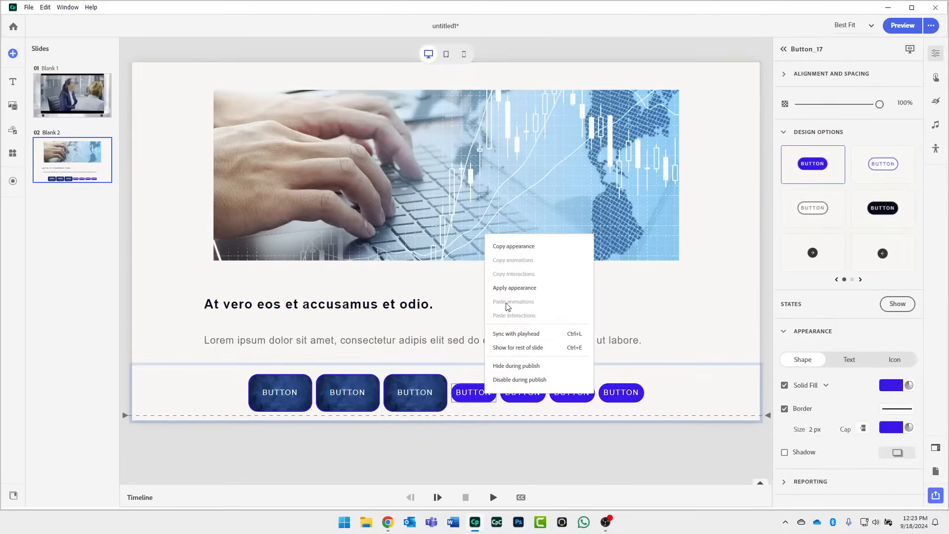
{"action": "left_click", "coordinate": [509, 288]}
{"action": "right_click", "coordinate": [533, 398]}
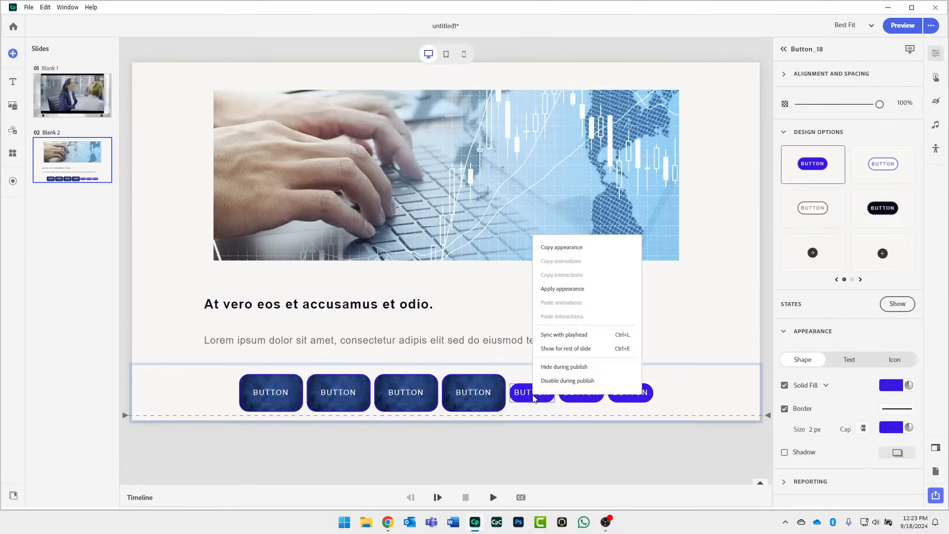
{"action": "left_click", "coordinate": [563, 288]}
{"action": "right_click", "coordinate": [602, 397]}
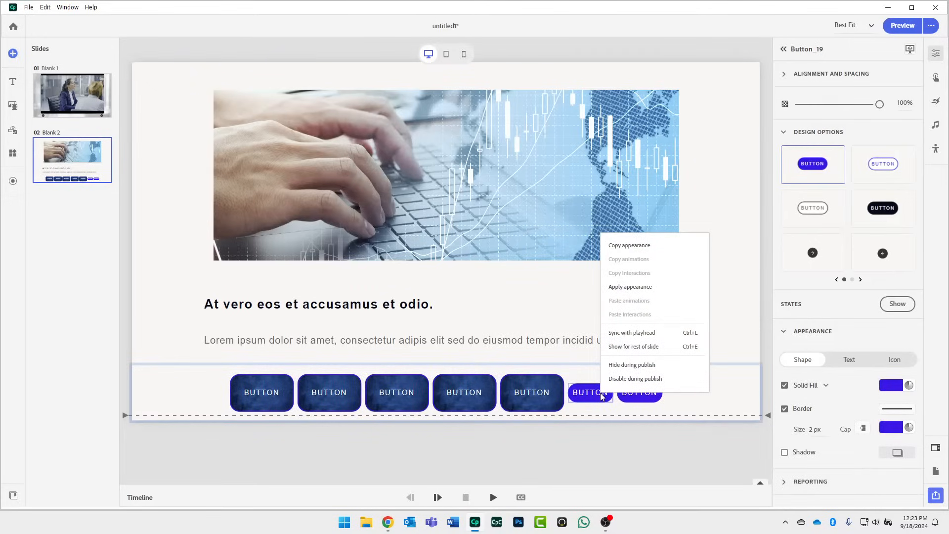
{"action": "left_click", "coordinate": [627, 287]}
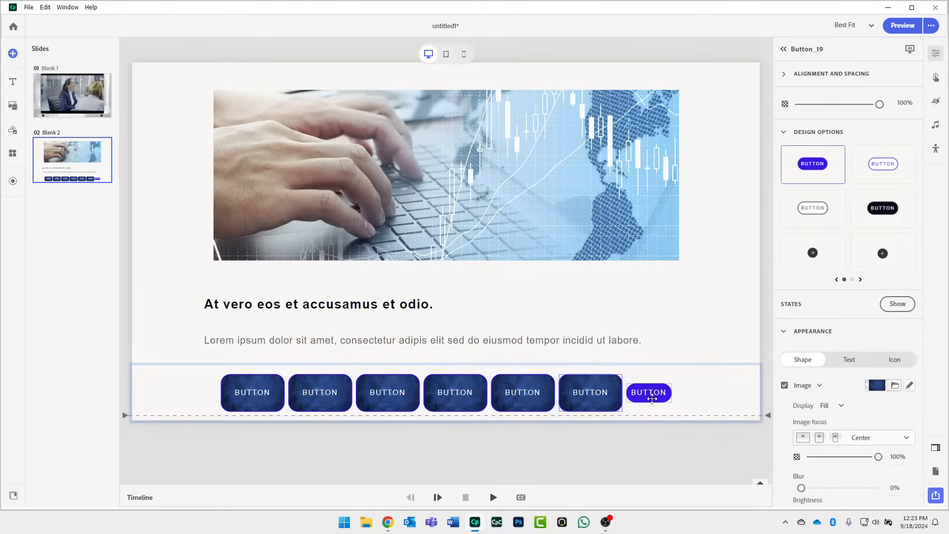
{"action": "right_click", "coordinate": [659, 395]}
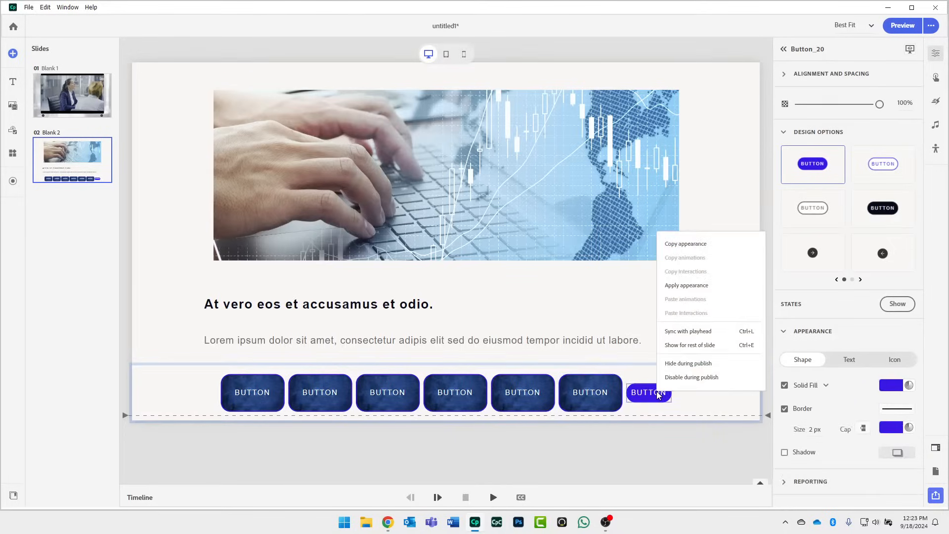
{"action": "left_click", "coordinate": [686, 286]}
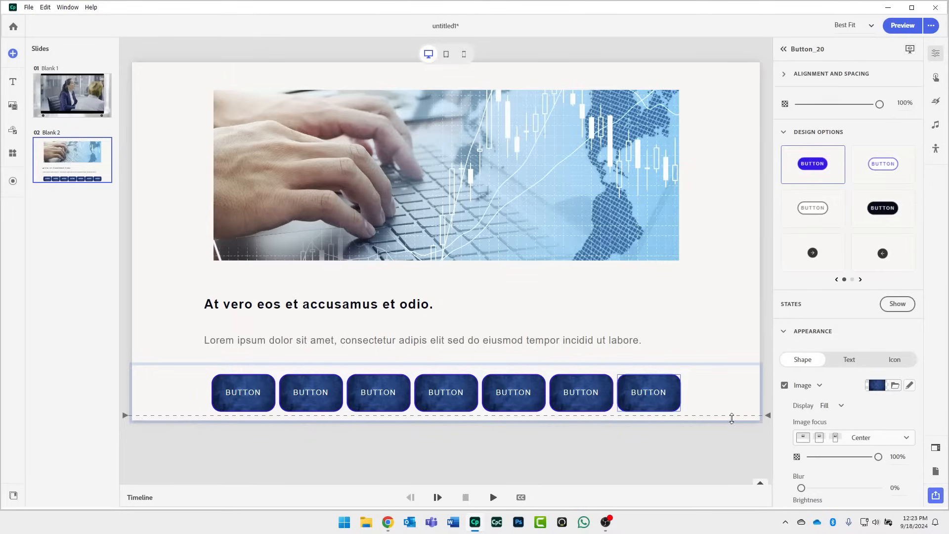
Turn on Autofit height for the image block above the buttons.
{"action": "left_click", "coordinate": [747, 326]}
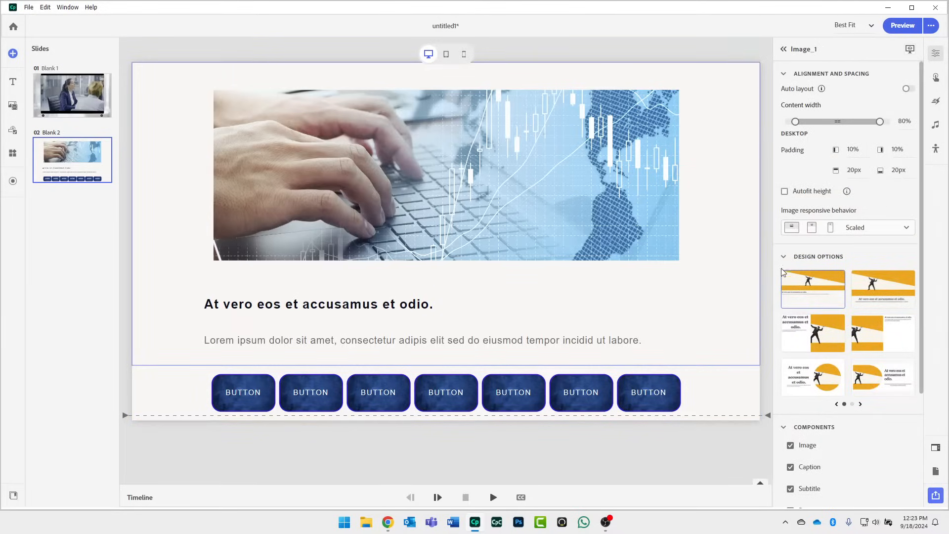
{"action": "left_click", "coordinate": [785, 192]}
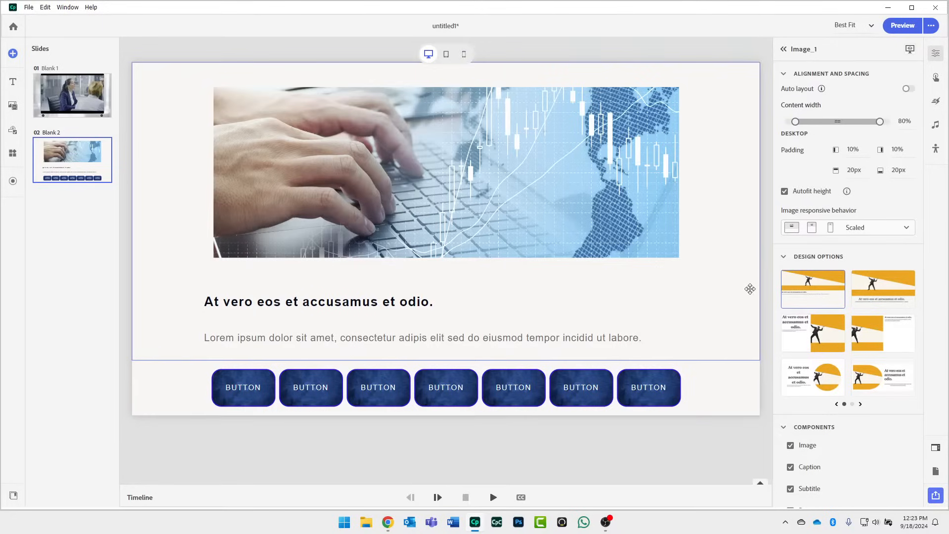
Preview the slide in the browser at tablet, mobile and desktop sizes, and close the preview.
{"action": "left_click", "coordinate": [902, 26]}
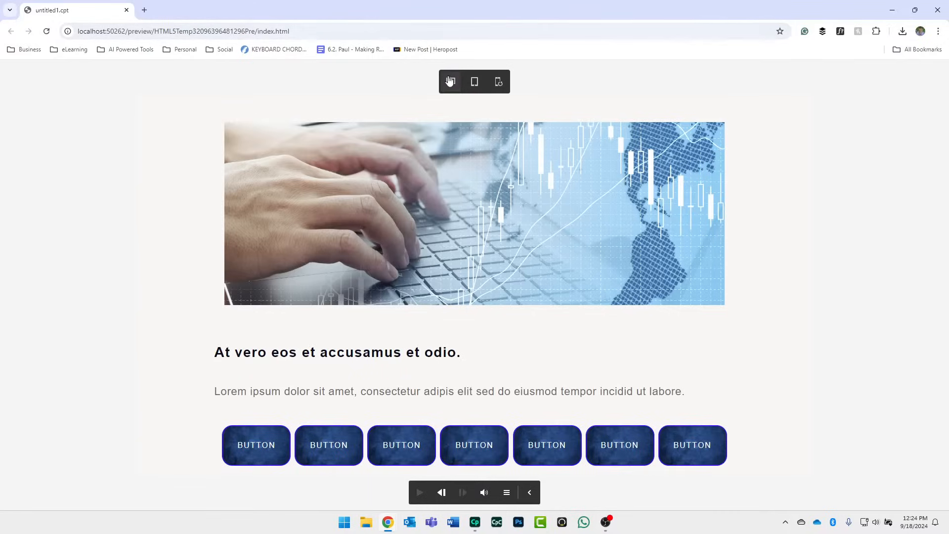
{"action": "left_click", "coordinate": [475, 81]}
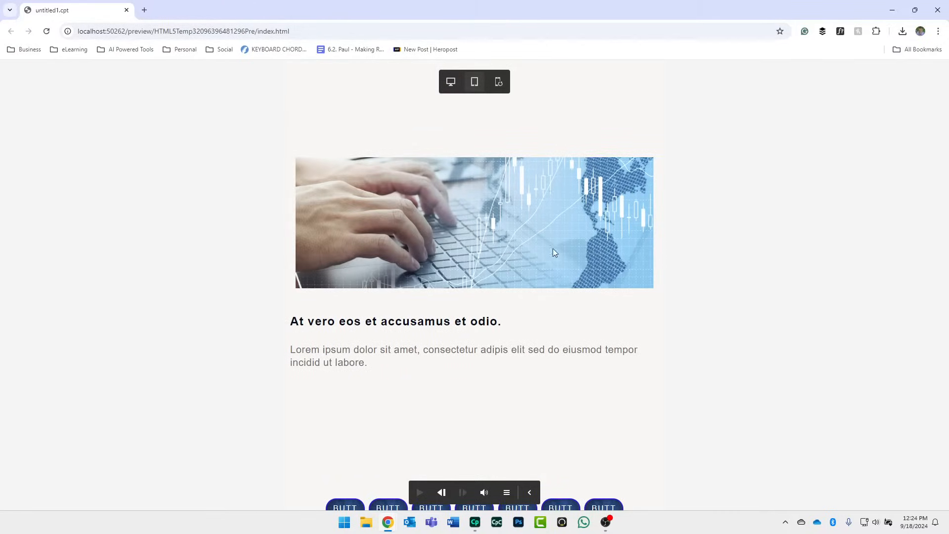
{"action": "left_click", "coordinate": [499, 84]}
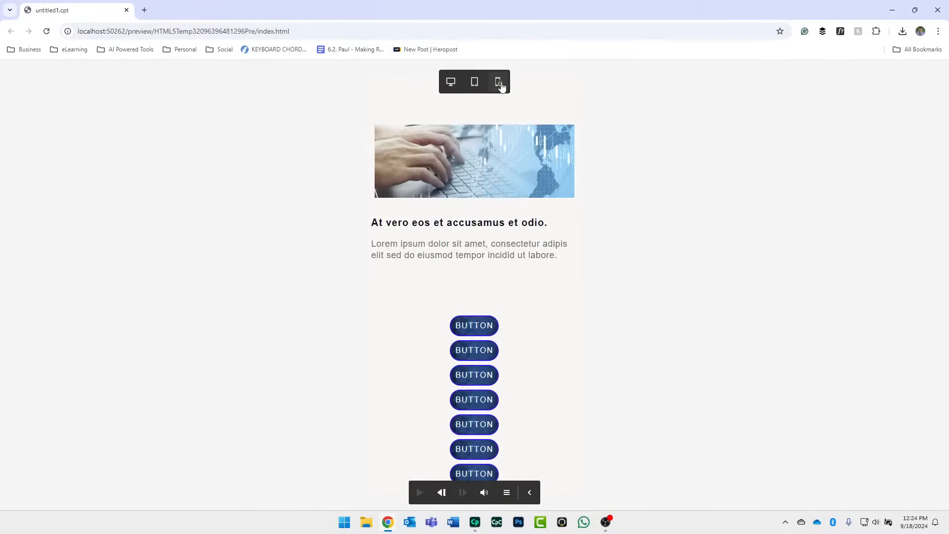
{"action": "left_click", "coordinate": [450, 81]}
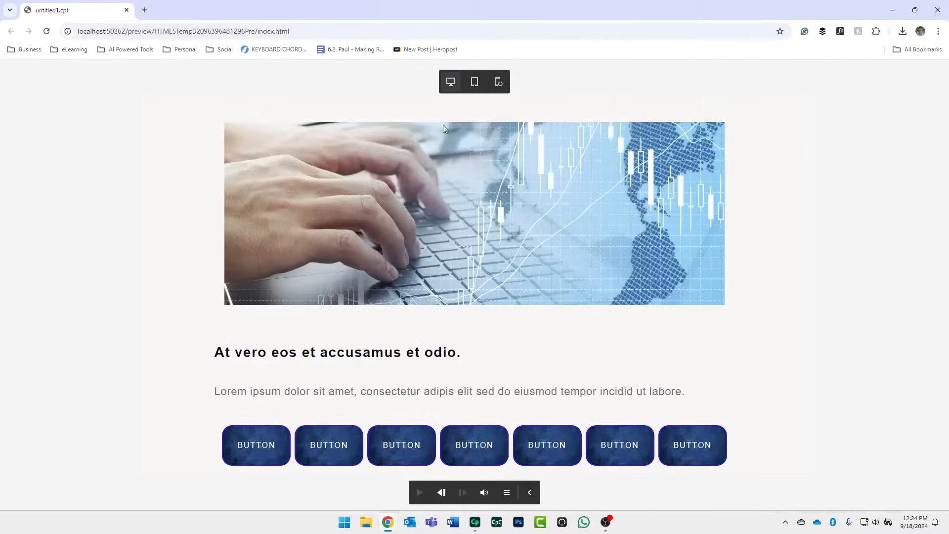
{"action": "left_click", "coordinate": [126, 10]}
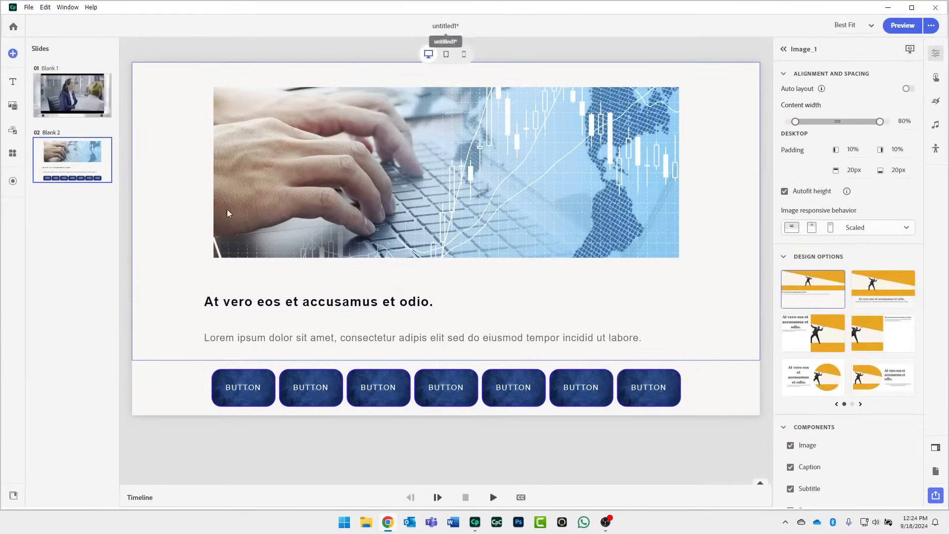